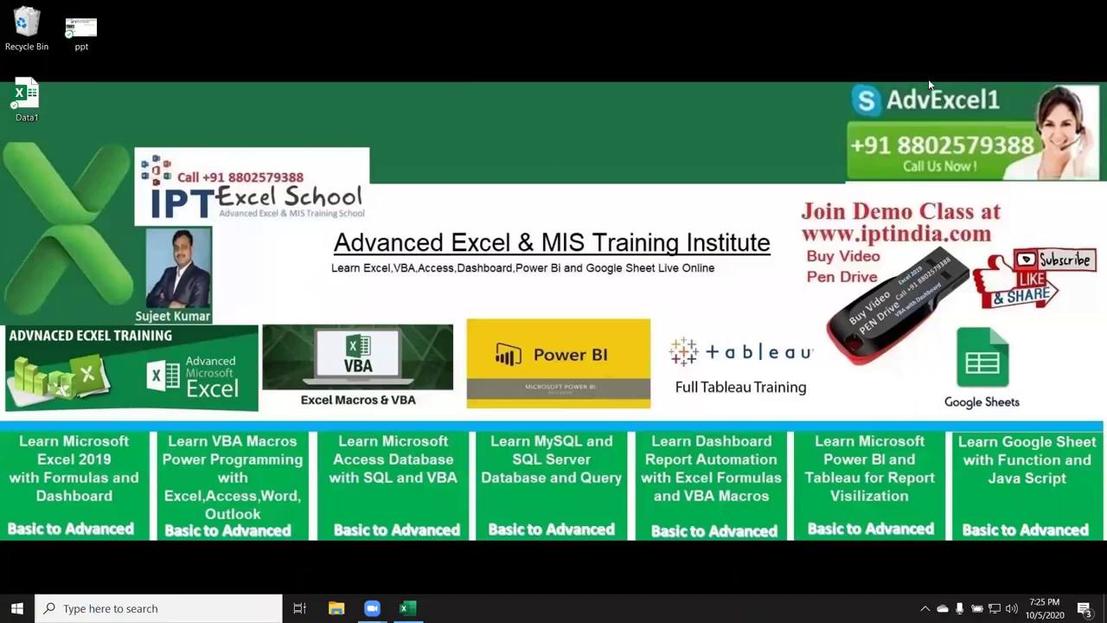
- Restore the Book1 Excel window from the taskbar, showing an empty Sheet1
left_click(406, 608)
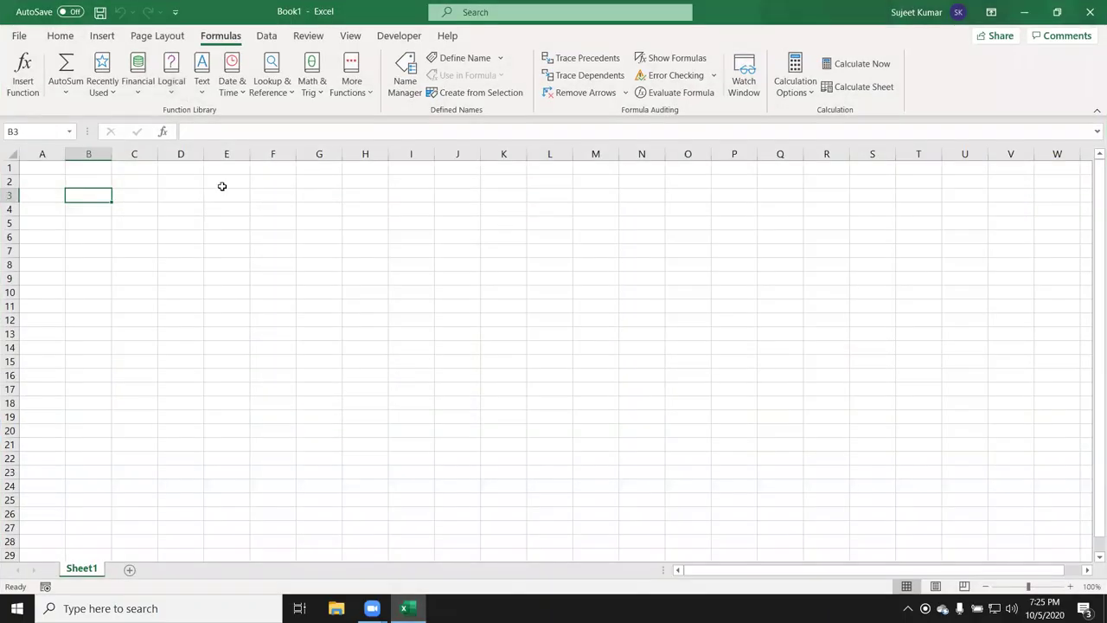
left_click(270, 195)
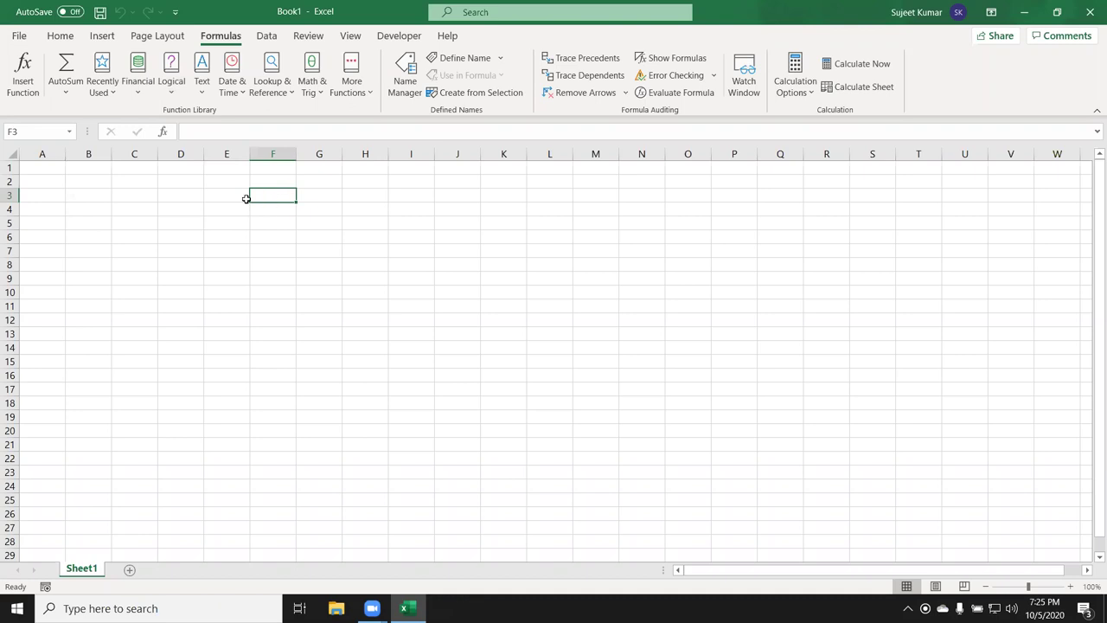
left_click(168, 92)
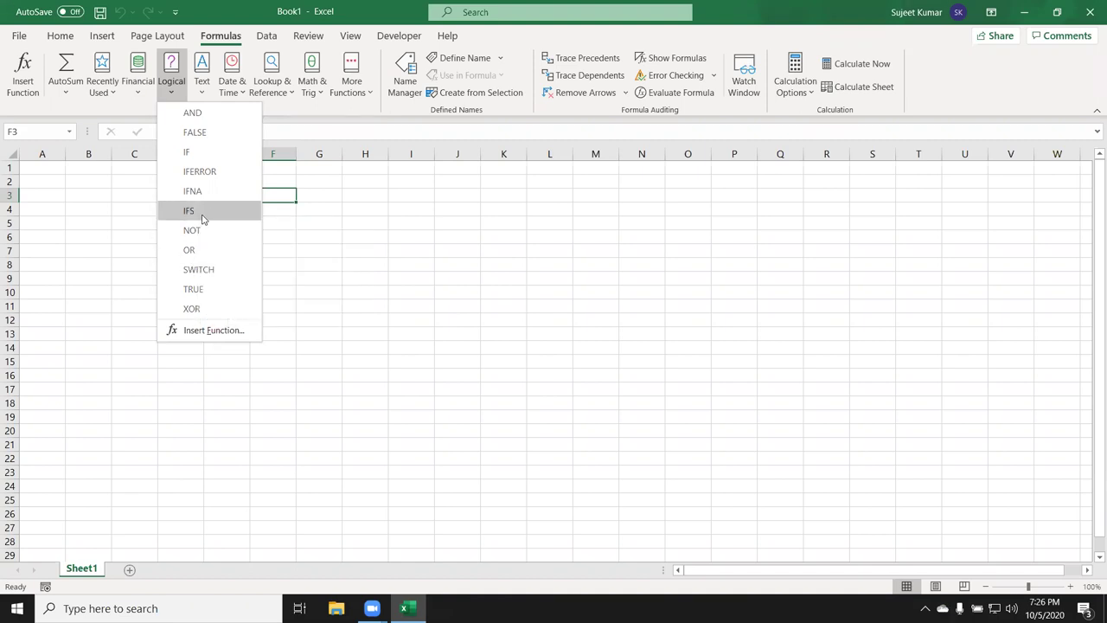
left_click(371, 243)
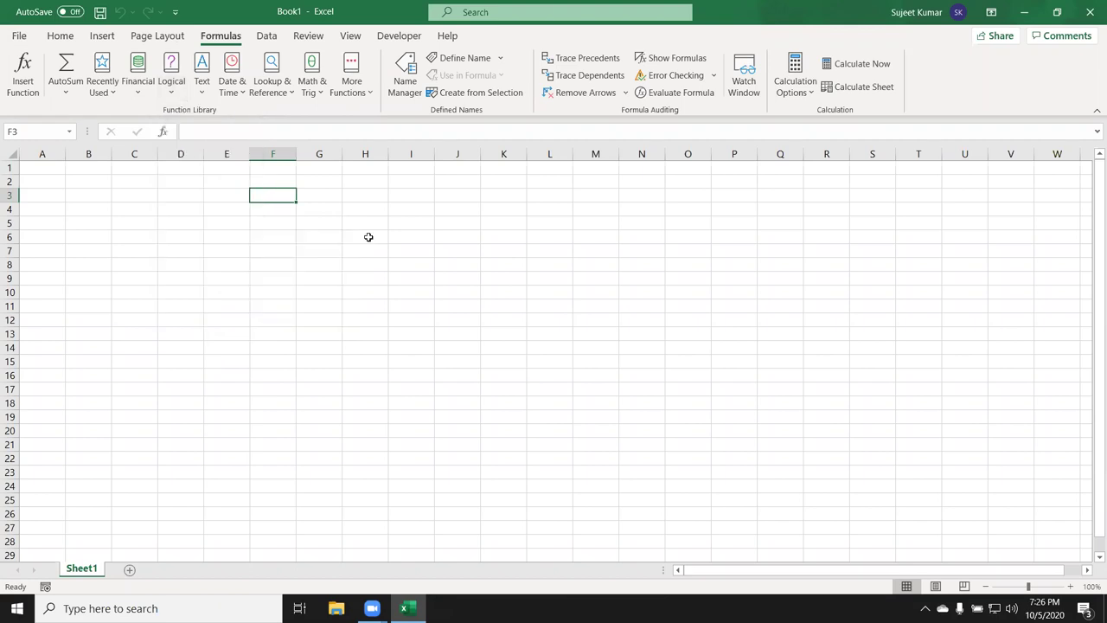
left_click(320, 224)
type("=")
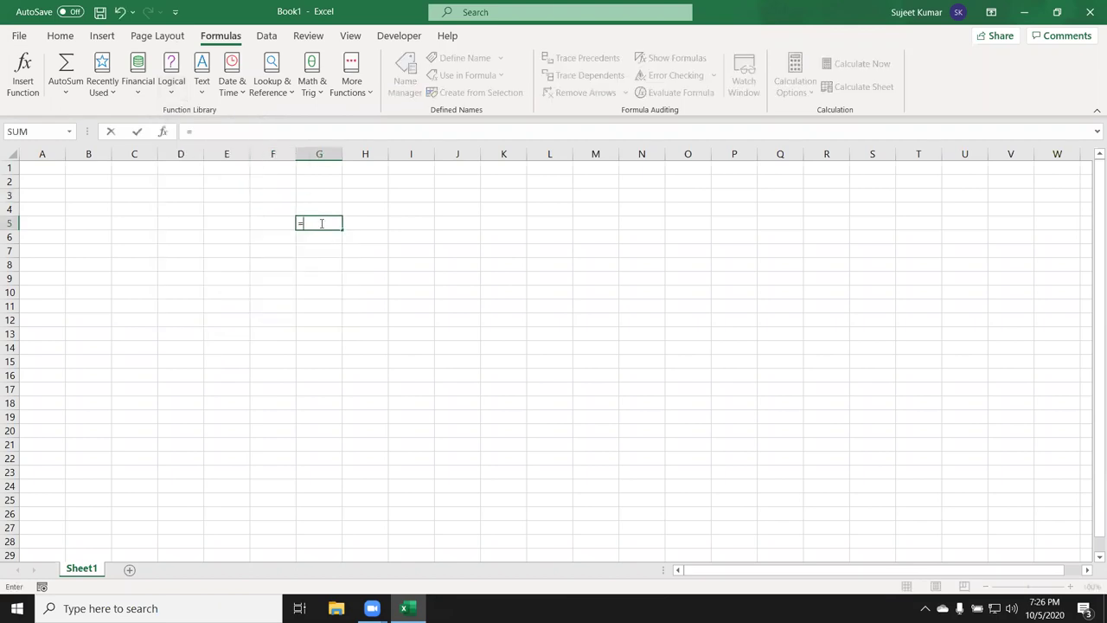
type("iif")
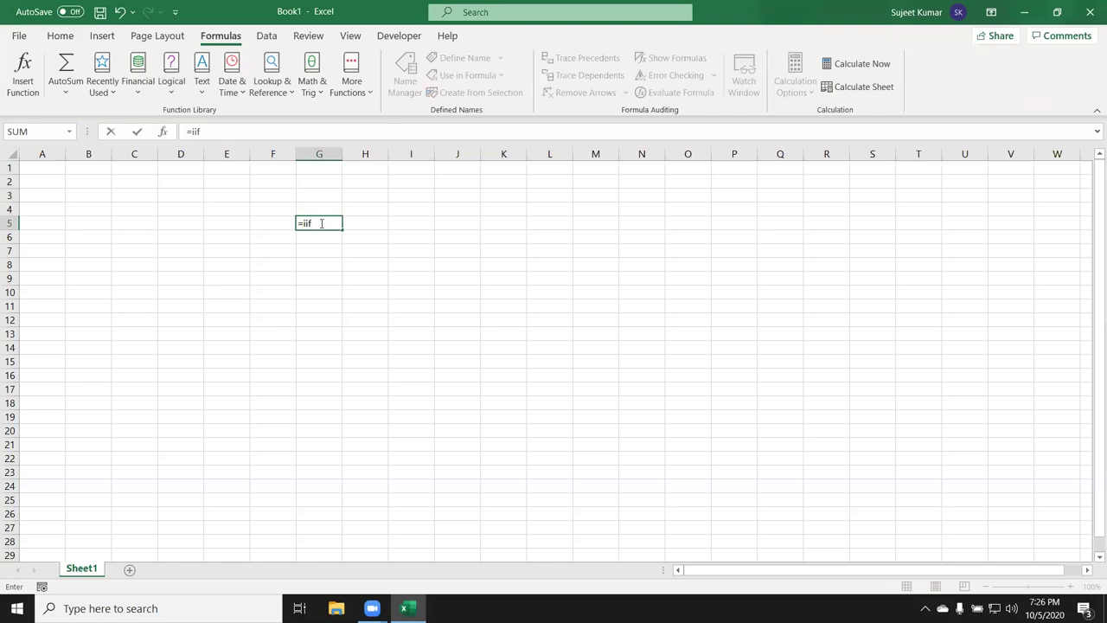
key("BackSpace")
key("BackSpace")
type("fs")
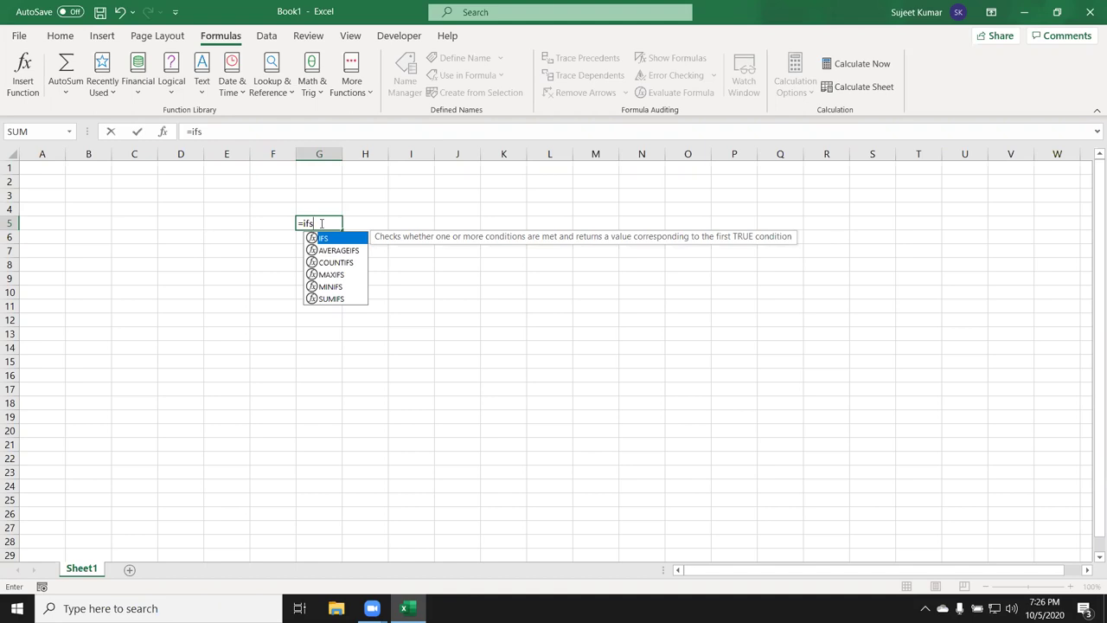
key("Escape")
key("Escape")
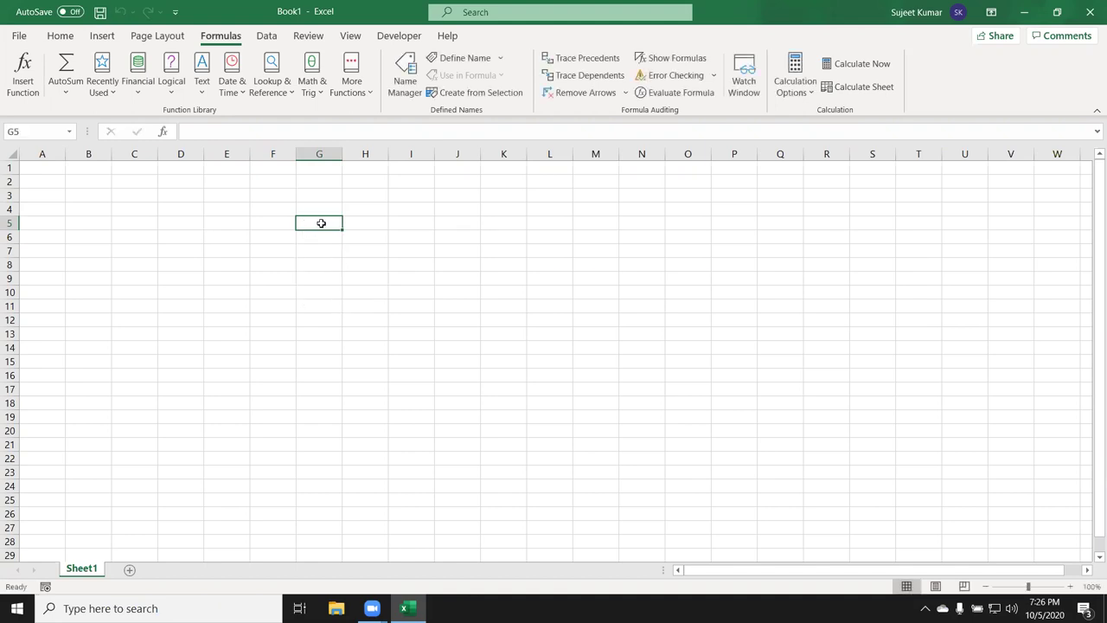
- Enter the heading Sales in A1 and =RANDBETWEEN(20,90) in A2
left_click(50, 163)
type("Sales")
key("Return")
type("=ra")
key("Down")
key("Down")
key("Down")
key("Down")
key("Up")
key("Tab")
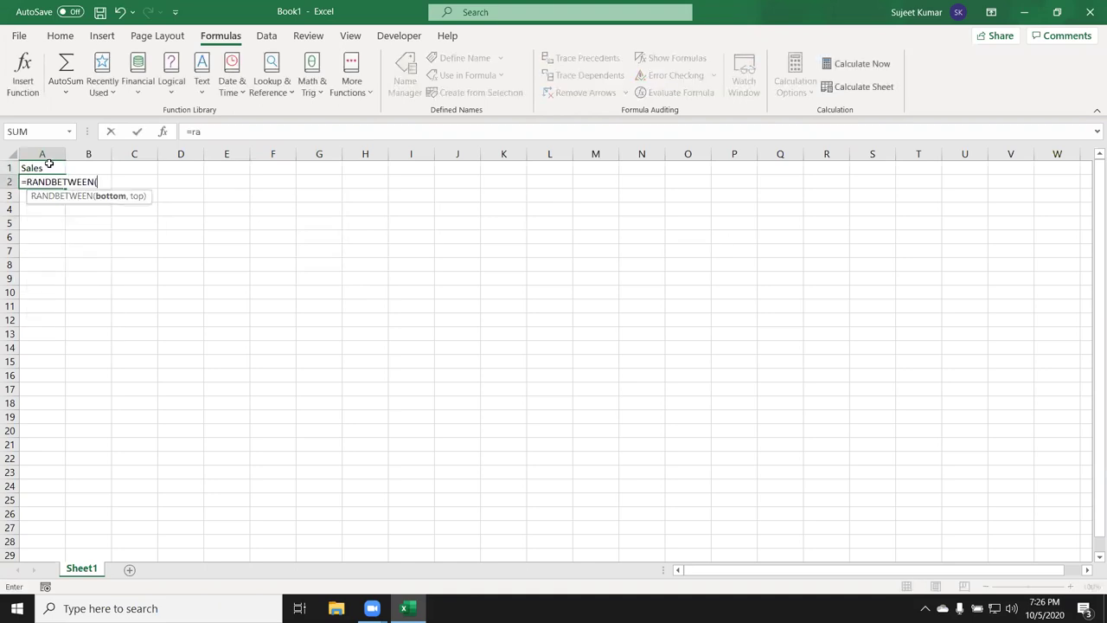
type("20,90")
key("Return")
- Fill the random formula down to A29 and paste the results back as fixed values
mouse_move(54, 182)
left_mouse_down()
mouse_move(57, 246)
mouse_move(8, 554)
left_mouse_up()
key("ctrl+d")
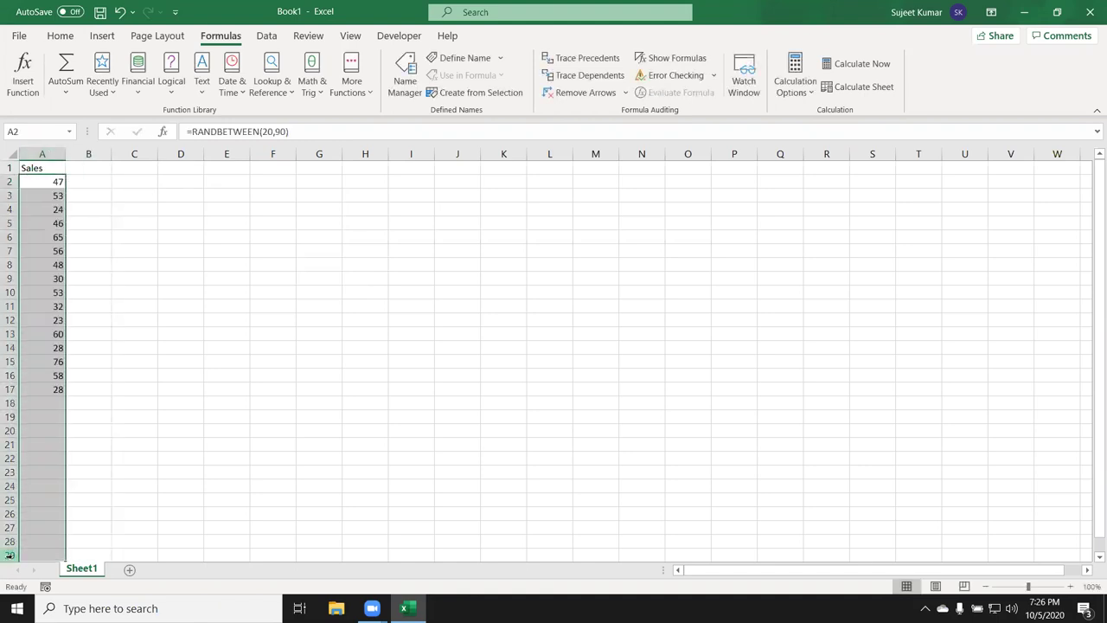
key("ctrl+c")
left_click(58, 36)
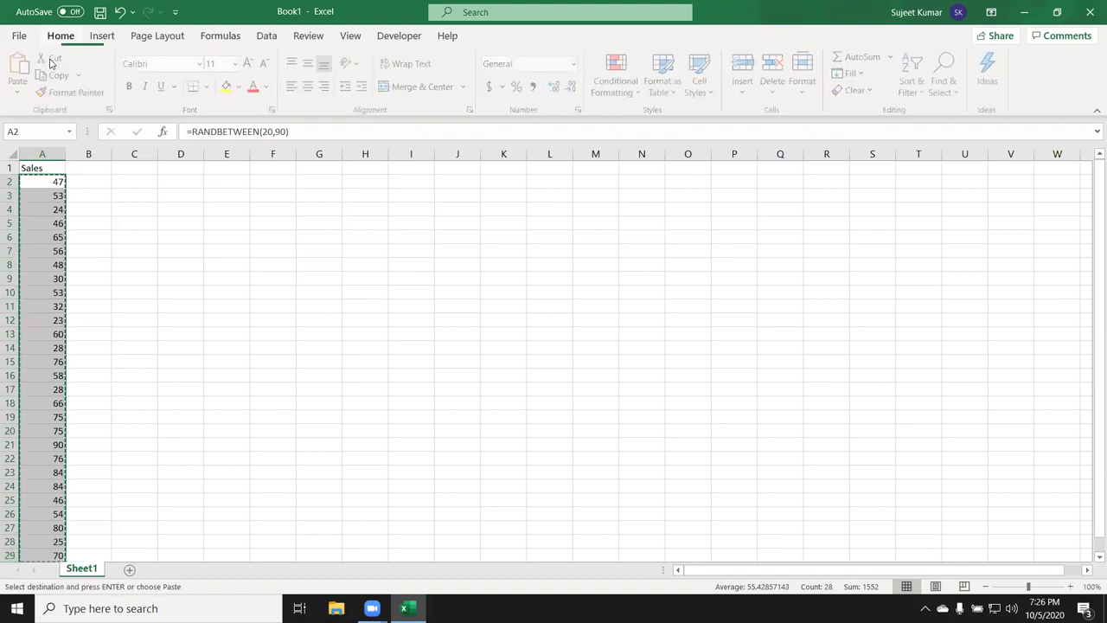
left_click(20, 92)
left_click(18, 201)
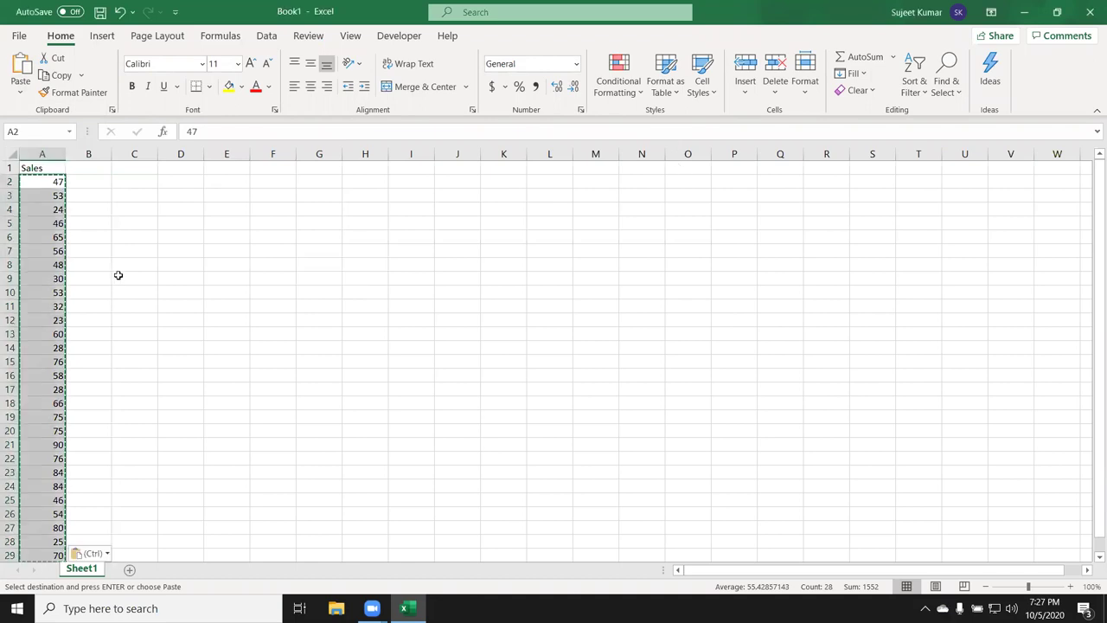
key("Escape")
- Type the range labels 0-40, 41-80 and 81-100 into D3:D5
left_click(155, 191)
left_click(198, 192)
type("0-40")
key("Return")
type("41-")
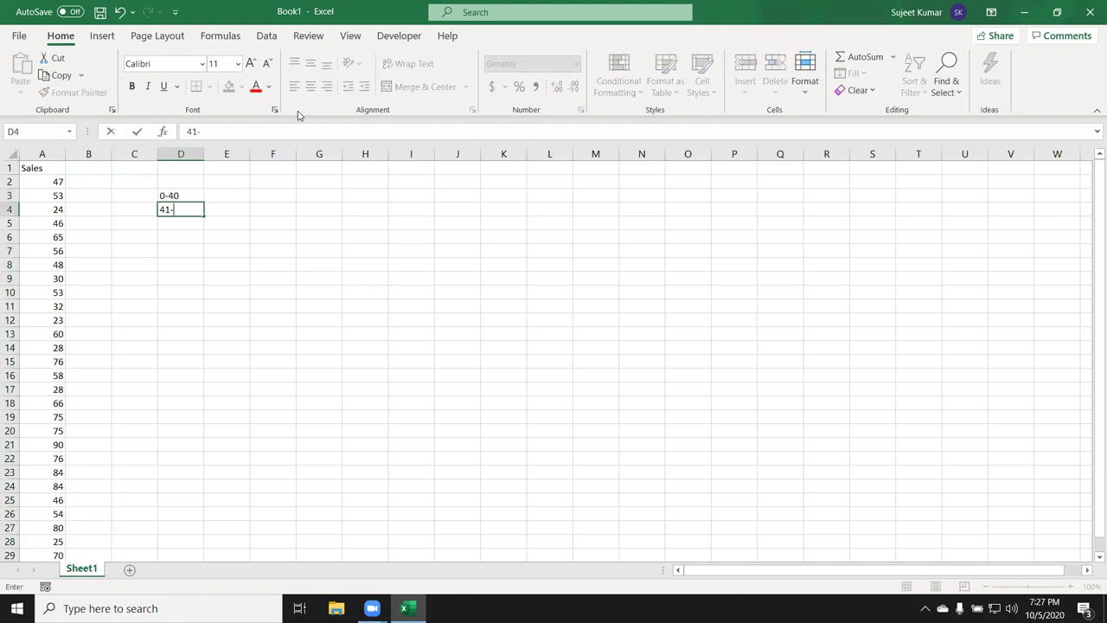
type("80")
key("Return")
type("81-100")
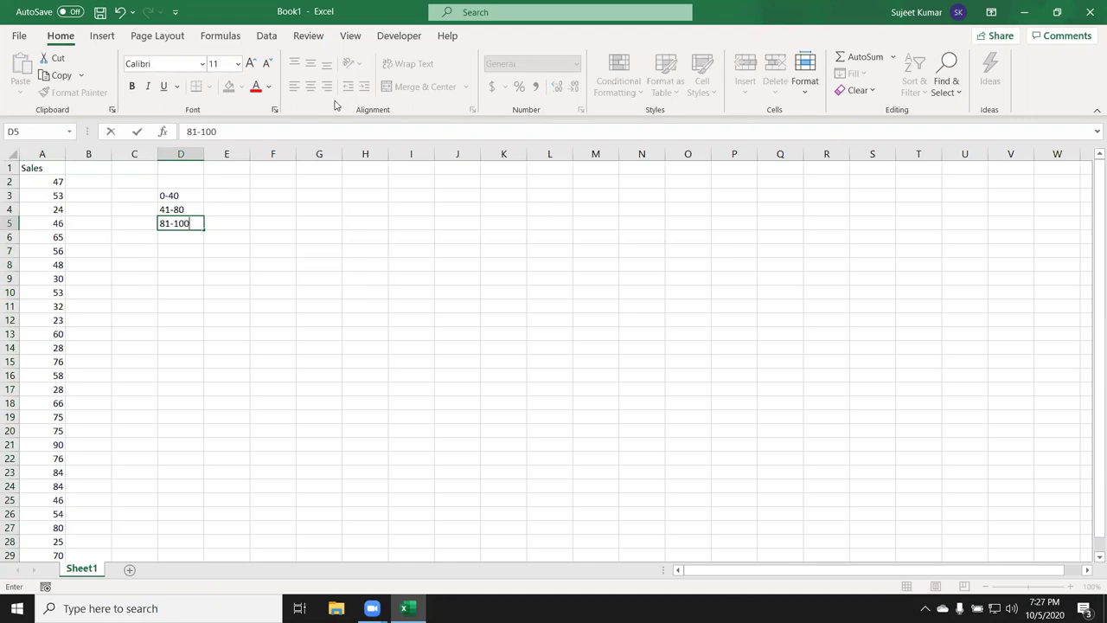
left_click(325, 200)
left_click(102, 184)
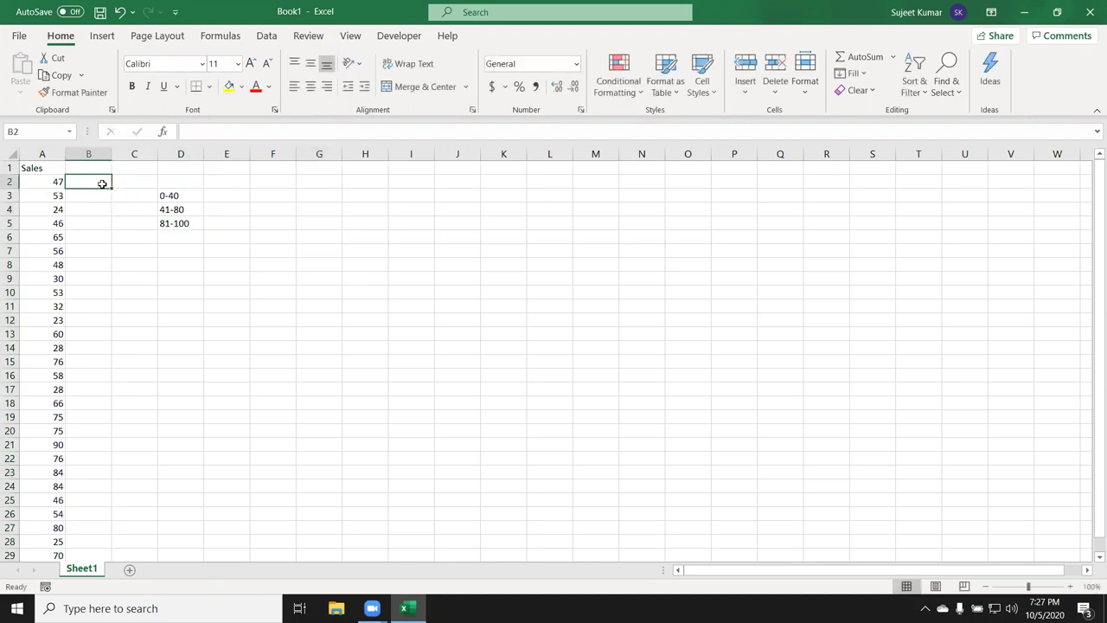
- Enter =IF(A2<=40,500,IF(A2<=80,1000,IF(A2<=100,2000,500))) in B2, accepting the bracket correction
type("=IF(")
key("Left")
type("<=")
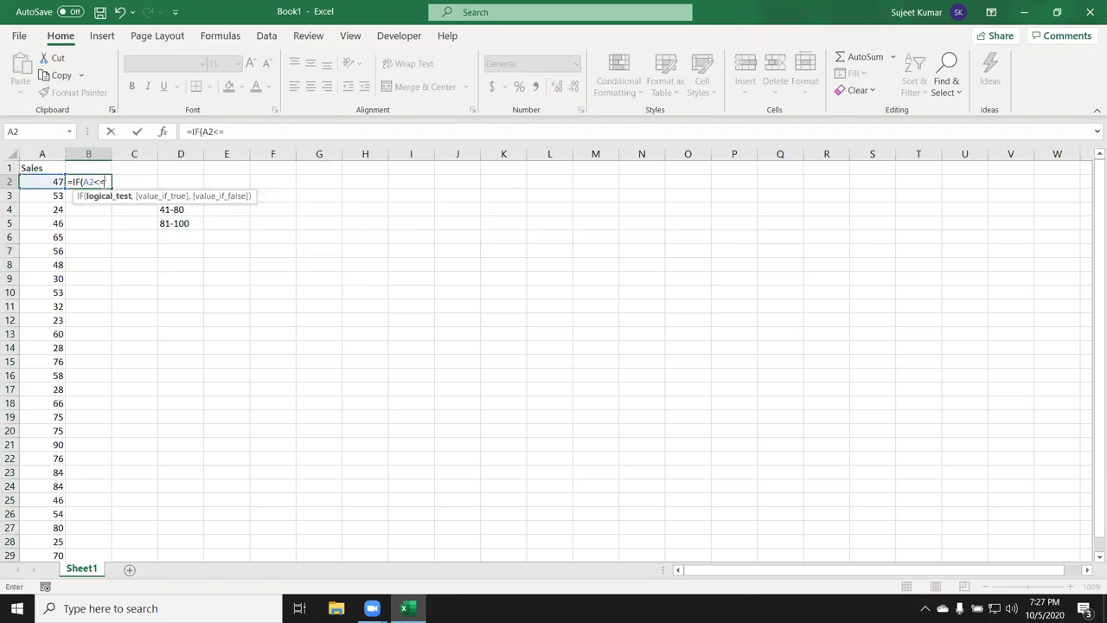
type("40,")
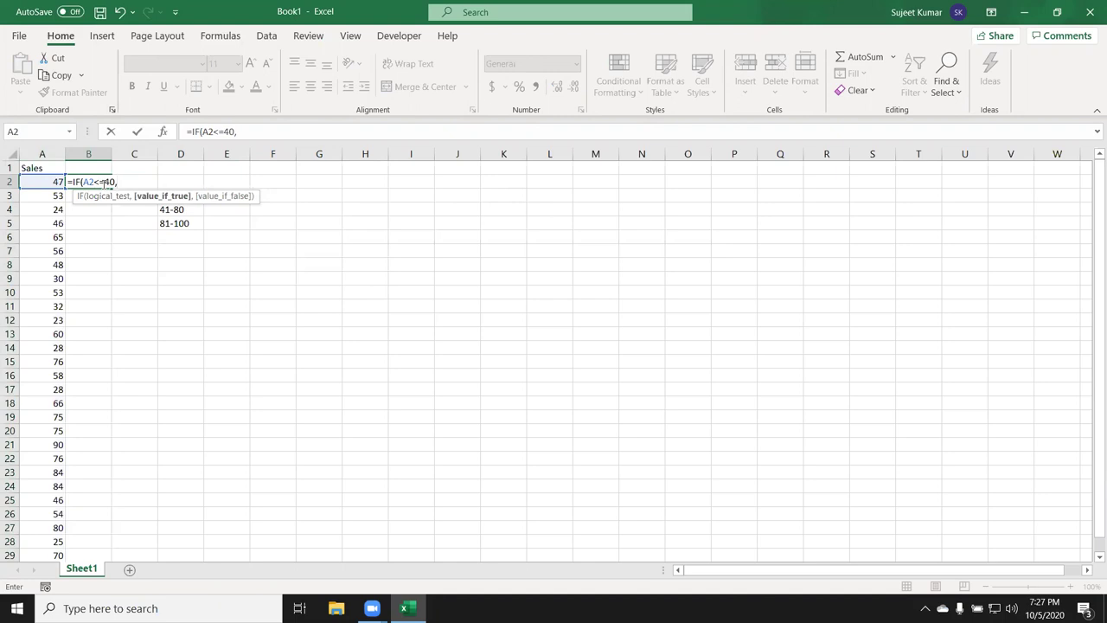
type("500,IF(")
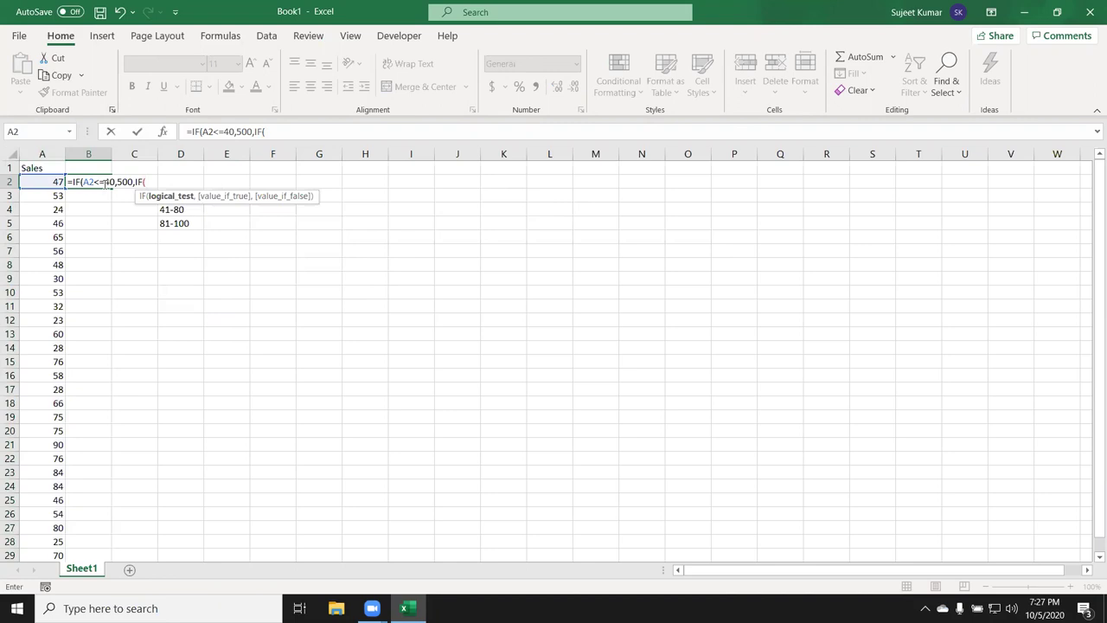
left_click(56, 180)
type("<=80,1000,IF(")
left_click(56, 179)
type("<=")
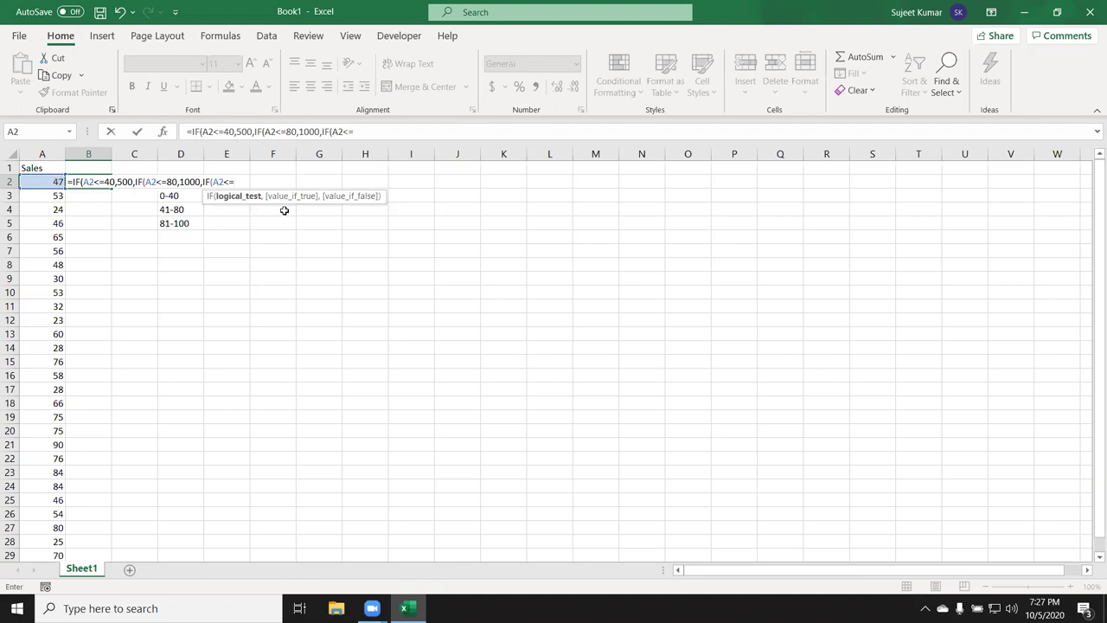
type("100")
type(",2000,500")
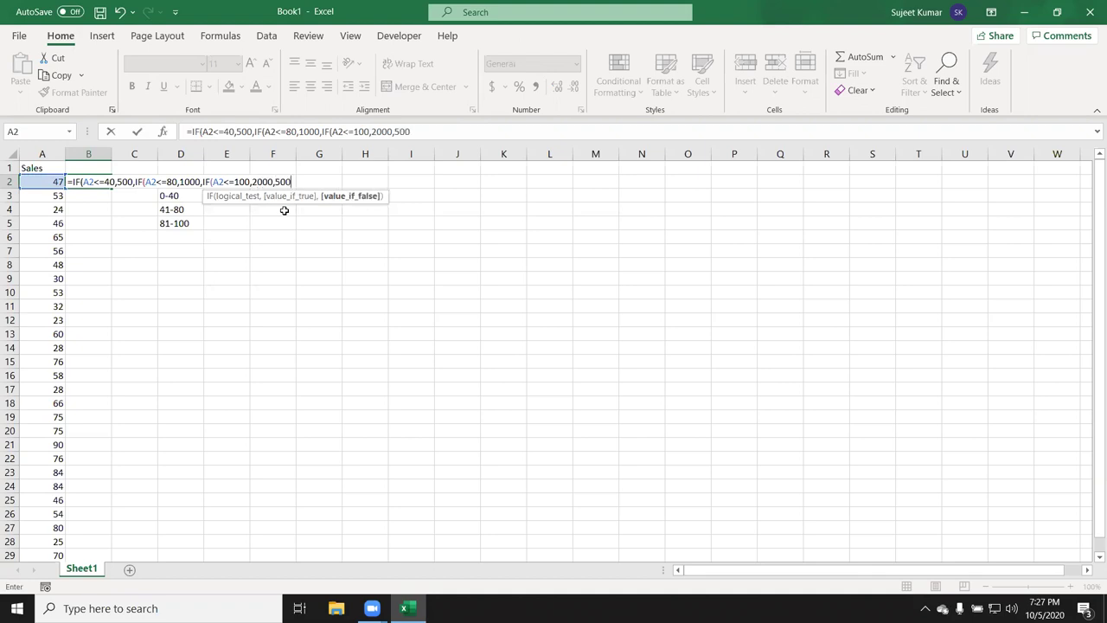
type(")")
key("Return")
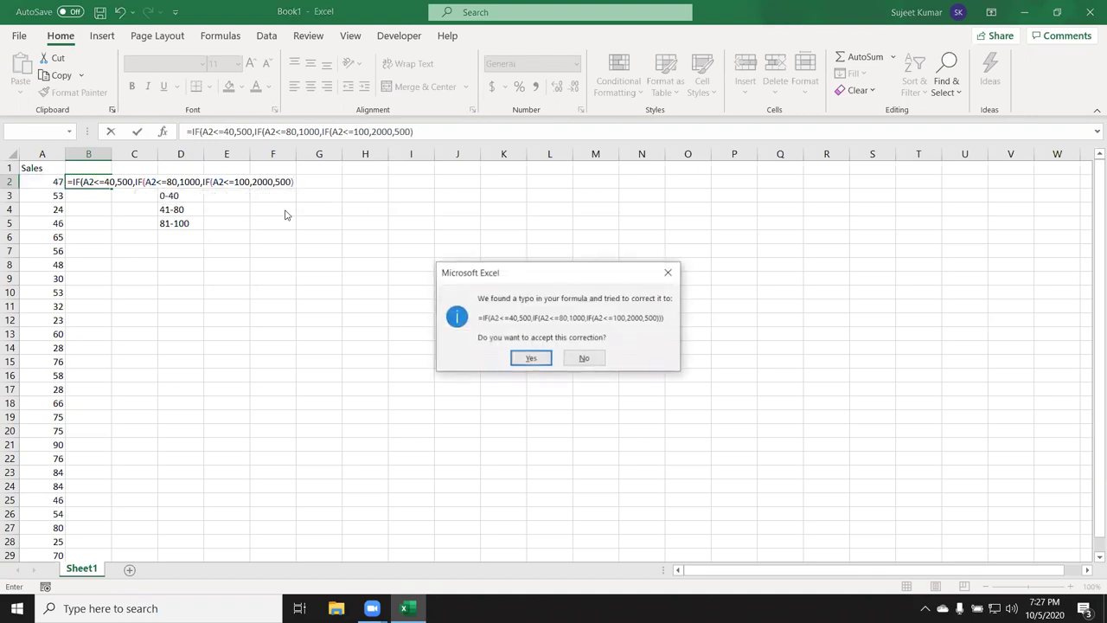
key("Return")
key("Up")
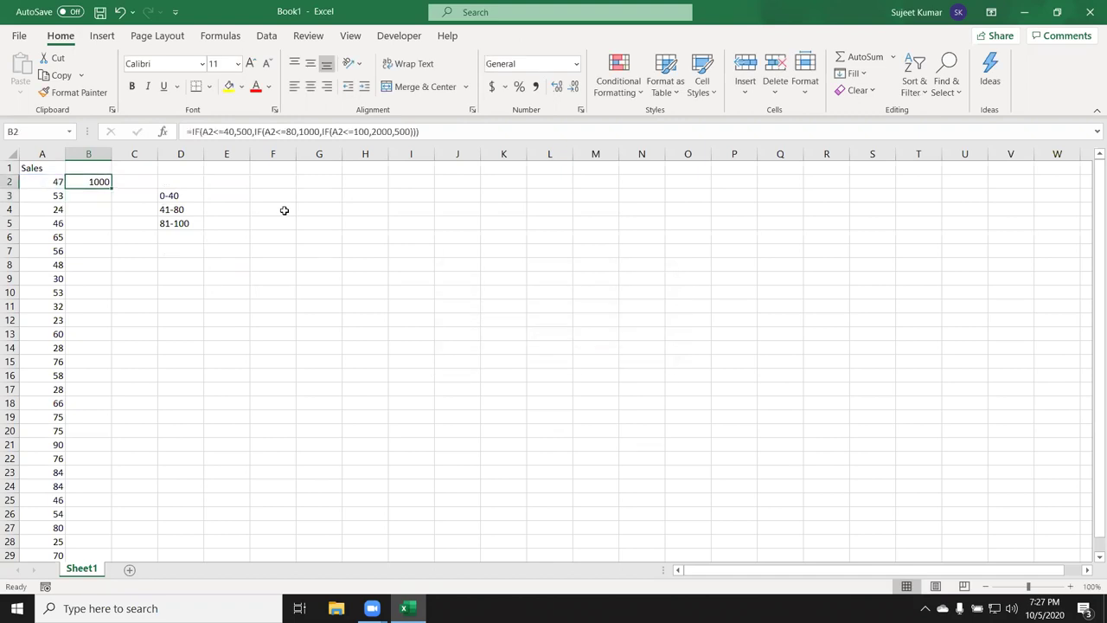
- Start an IFS formula in B3 with tiers A3<=40 giving 500 and A3<=80 giving 1000
key("Down")
type("=if")
key("Down")
key("Down")
key("Down")
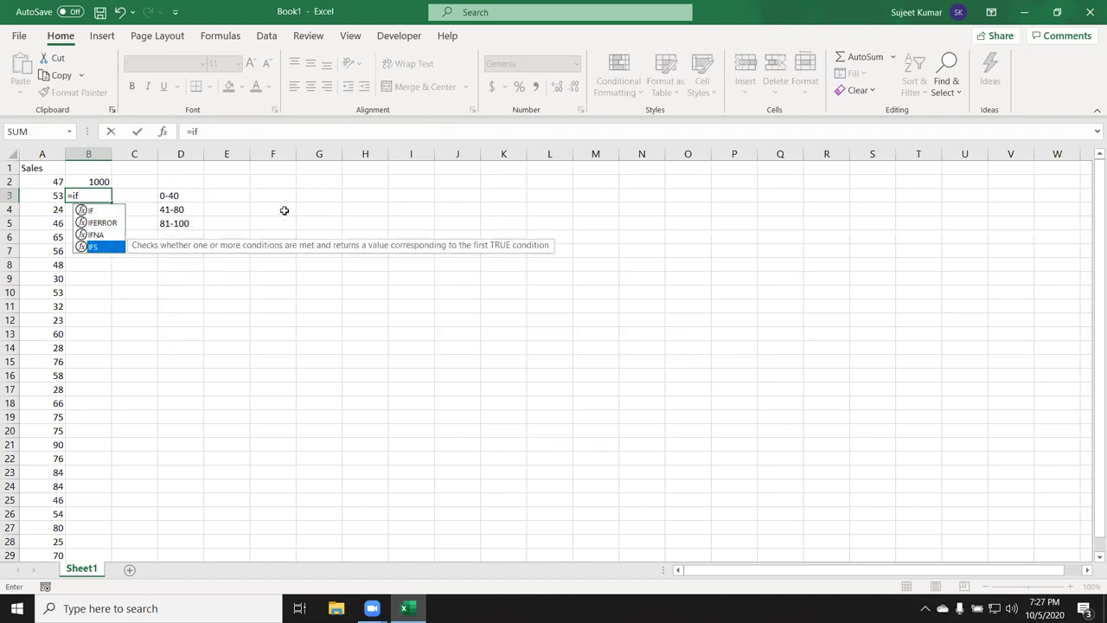
key("Tab")
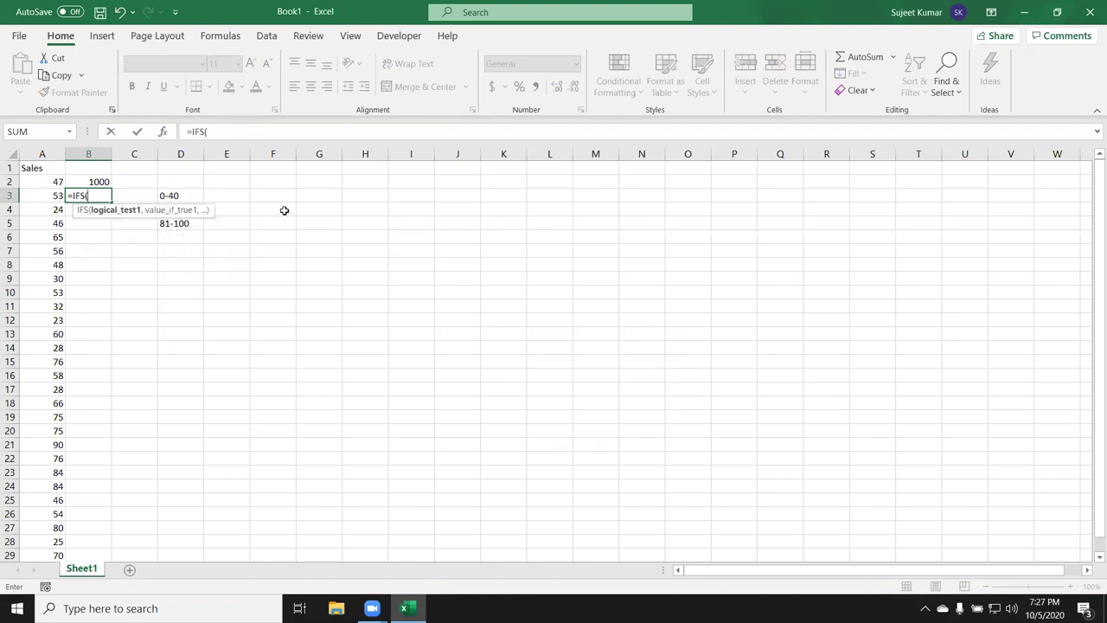
key("Left")
type("<")
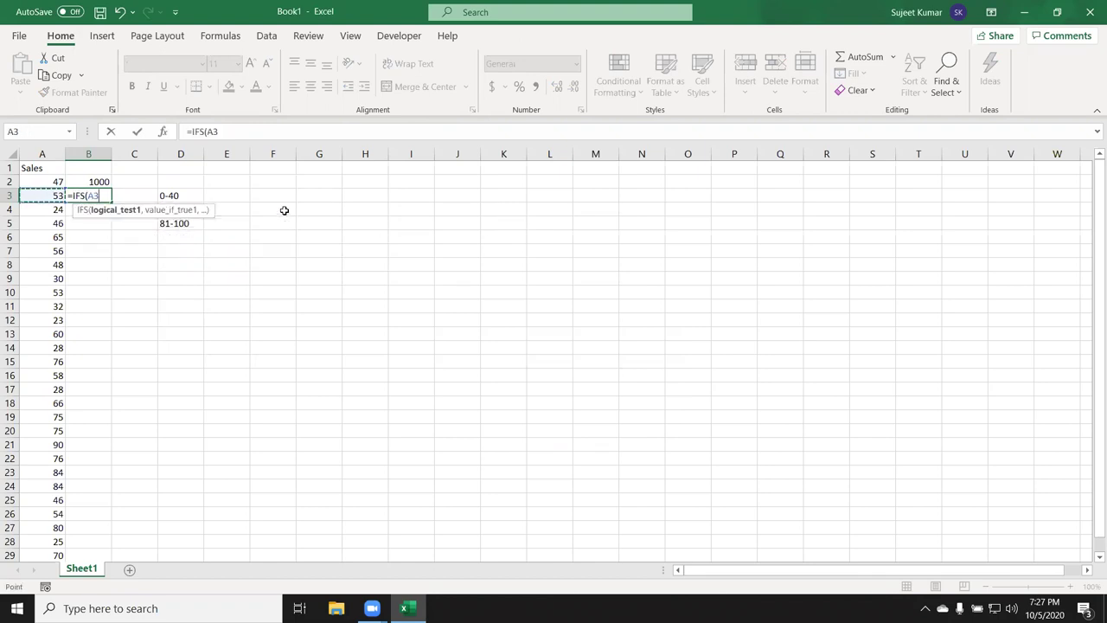
type("=40")
type(",")
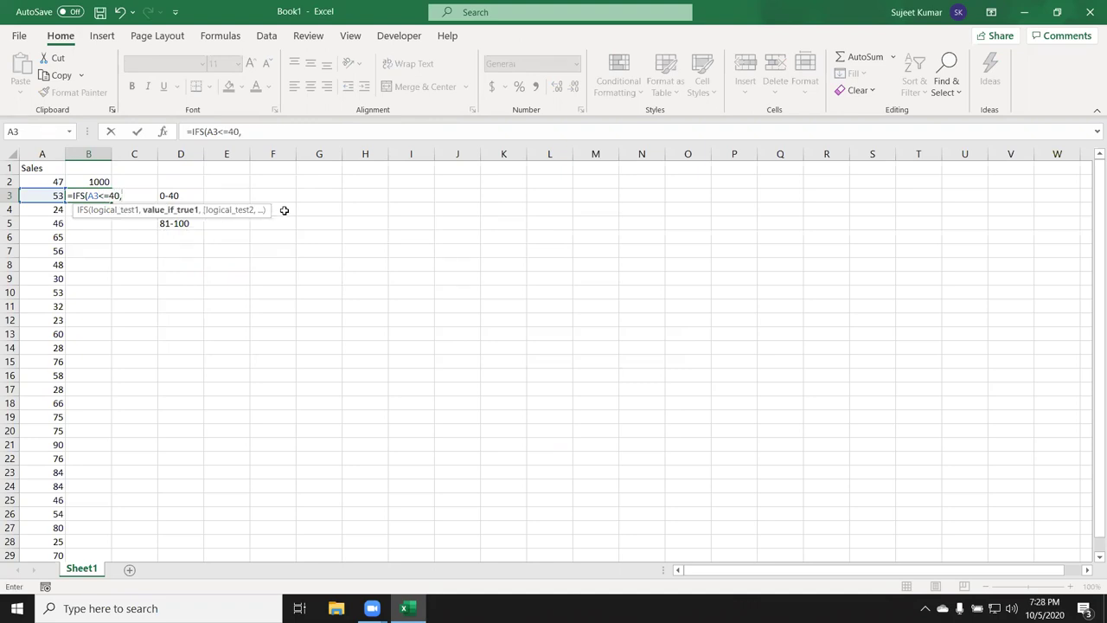
type("500,")
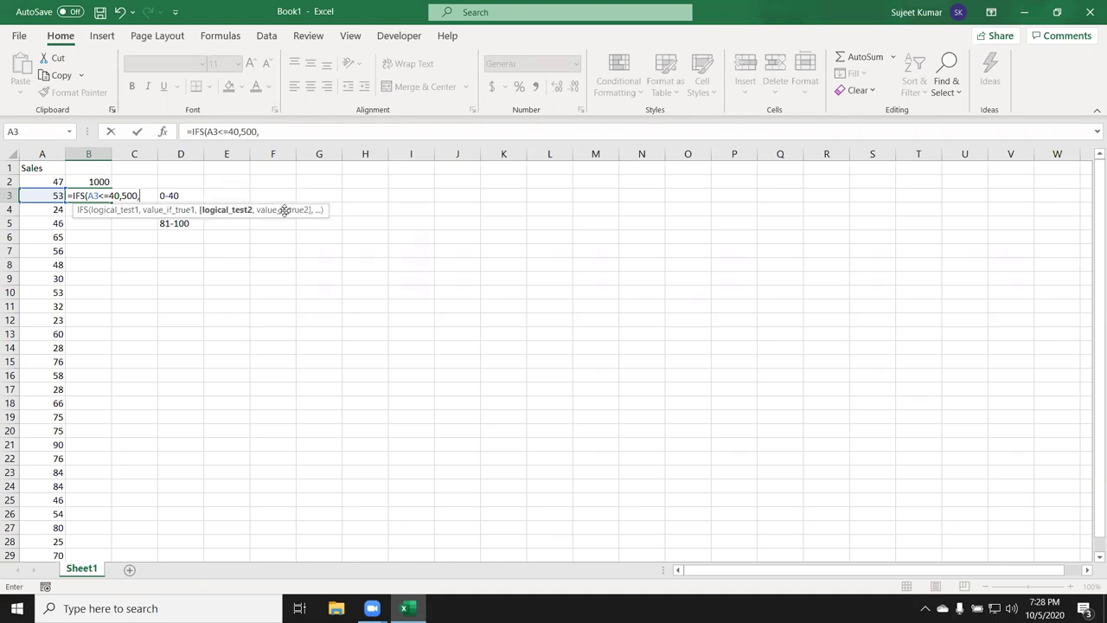
left_click(29, 192)
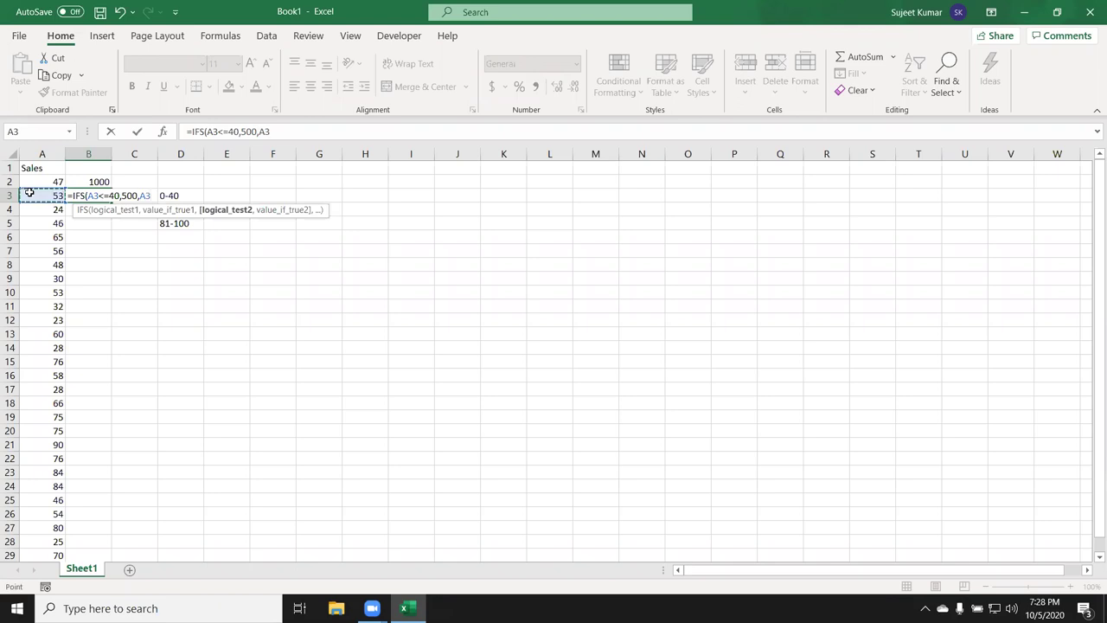
type("<=")
type("1")
key("BackSpace")
type("80,")
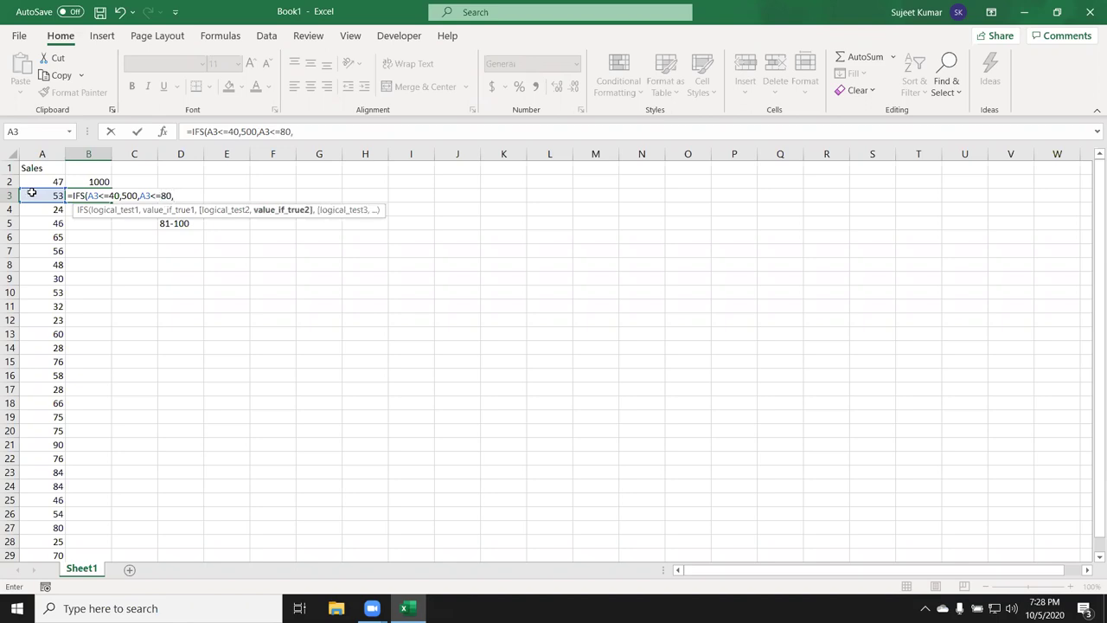
type("000n")
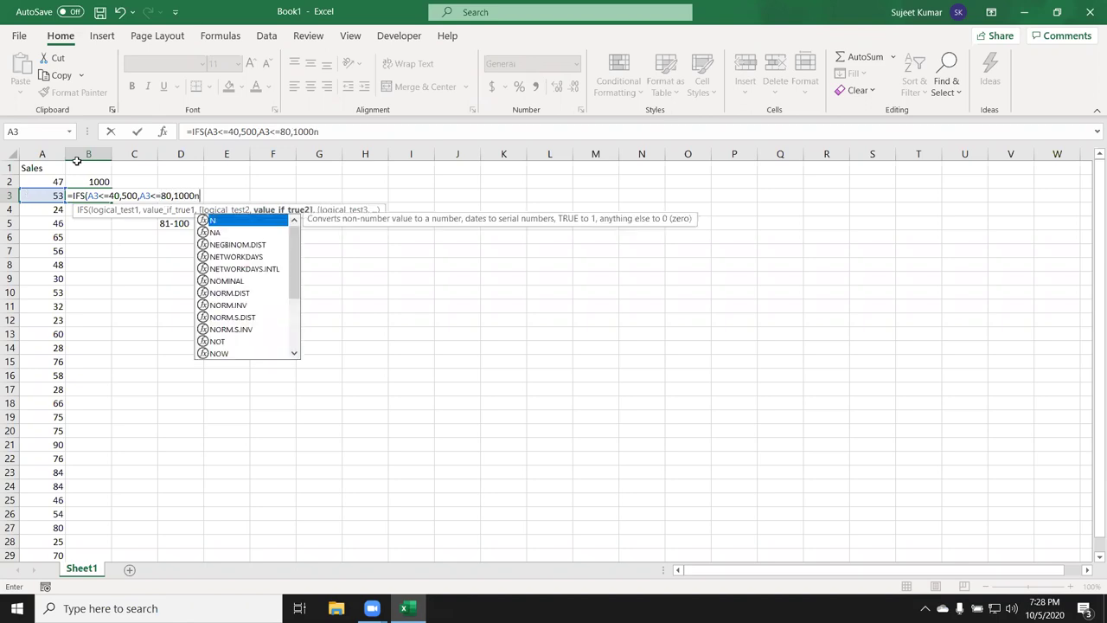
key("BackSpace")
type(",")
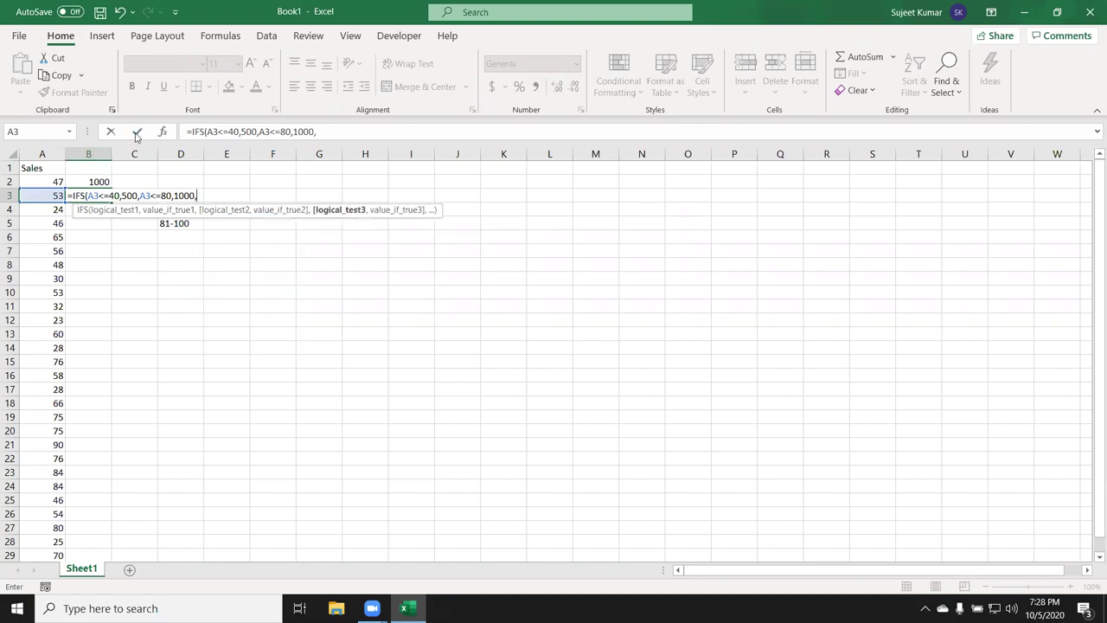
- Add the A3<=100 → 2000 and A3>100 → 5000 tiers and commit B3's IFS formula
left_click(51, 197)
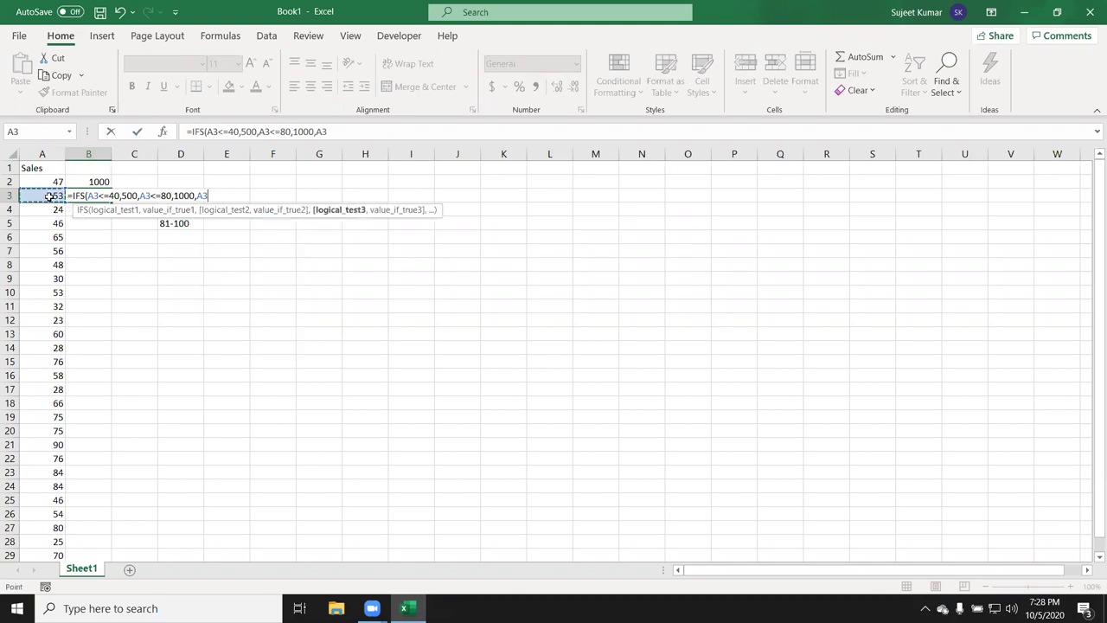
type("<=")
type("100,1000,")
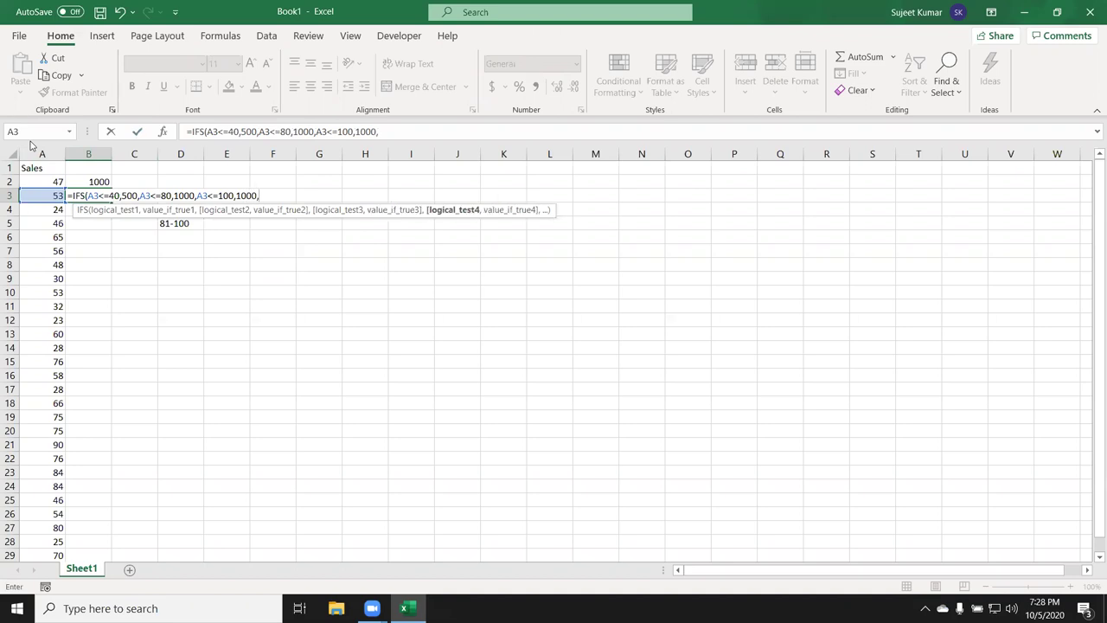
type("5000")
key("BackSpace")
key("BackSpace")
key("BackSpace")
key("BackSpace")
key("BackSpace")
key("BackSpace")
key("BackSpace")
key("BackSpace")
key("BackSpace")
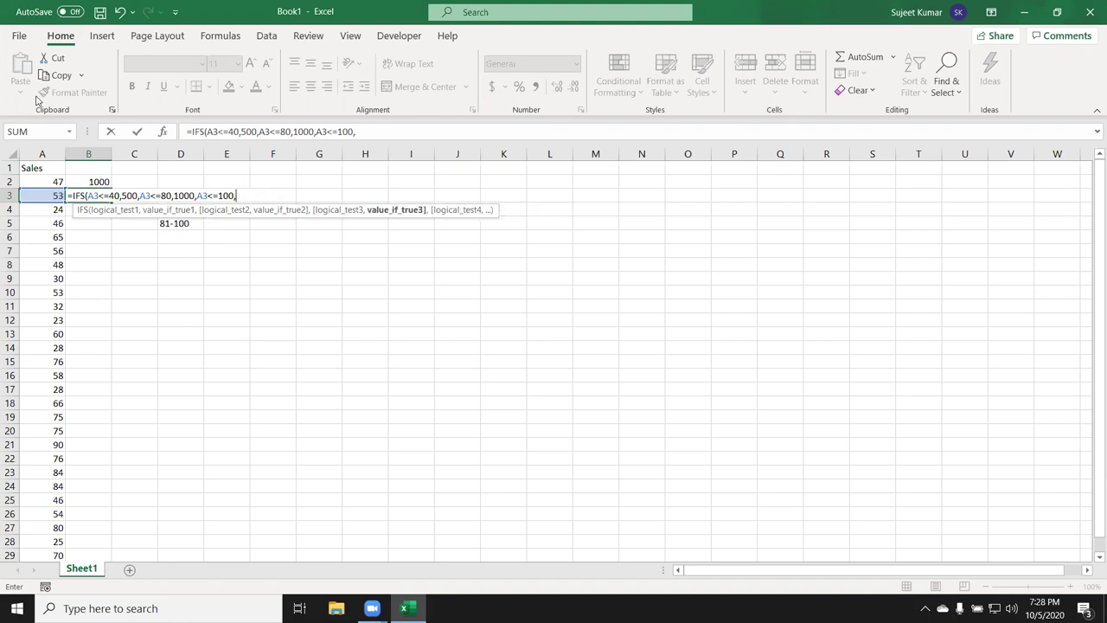
type("2000,")
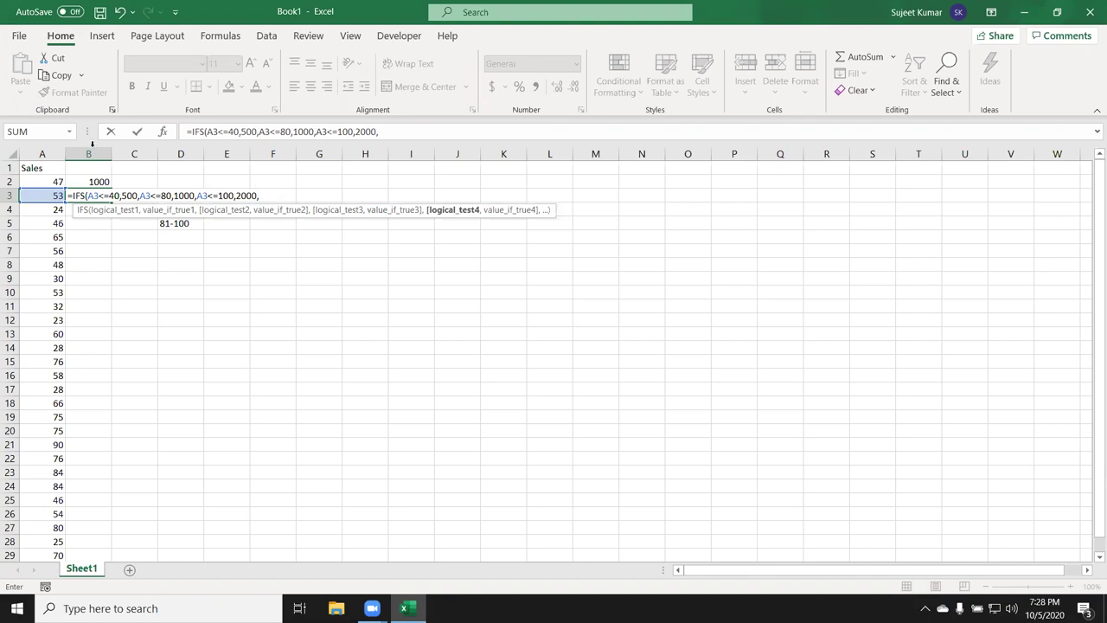
left_click(30, 197)
type(">")
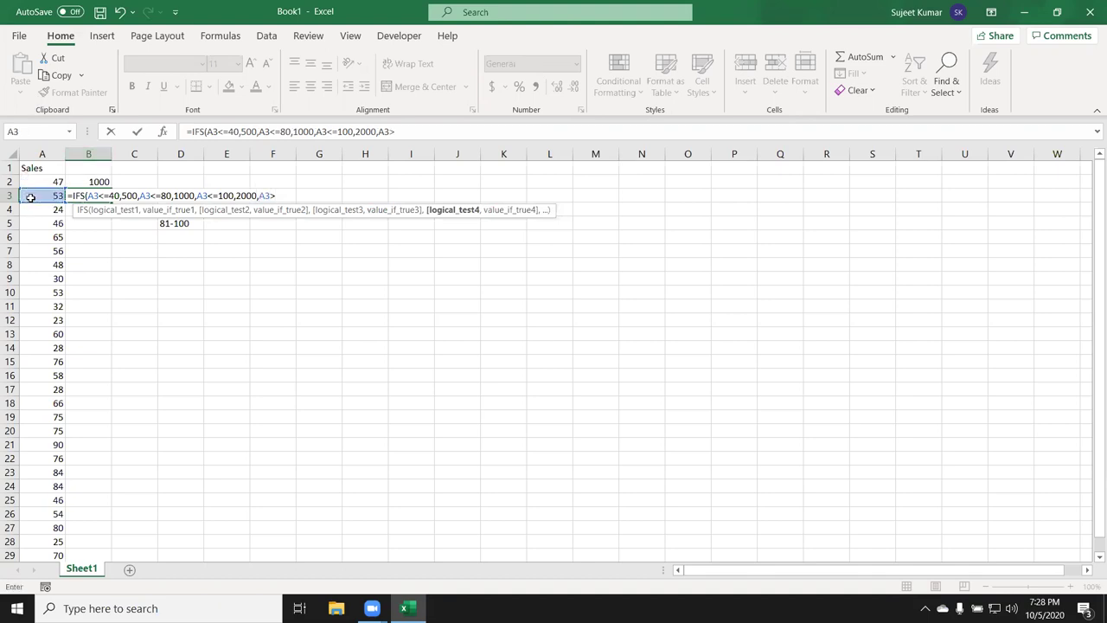
type("100")
type(",")
type("5200")
key("BackSpace")
key("BackSpace")
key("BackSpace")
type("000")
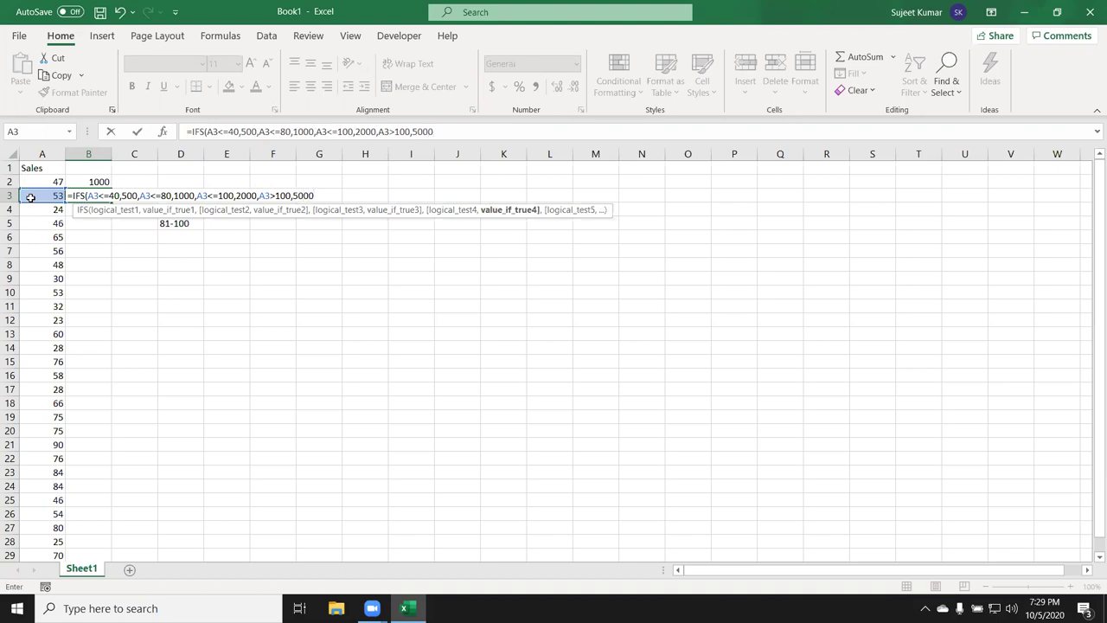
key("Return")
key("Return")
key("Up")
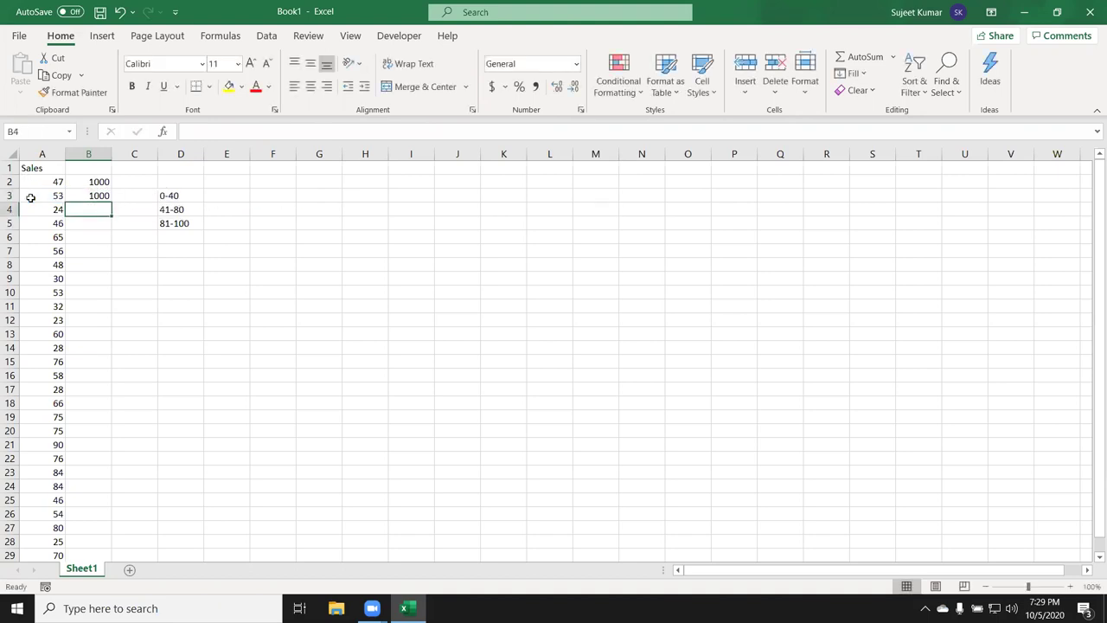
key("F2")
key("Up")
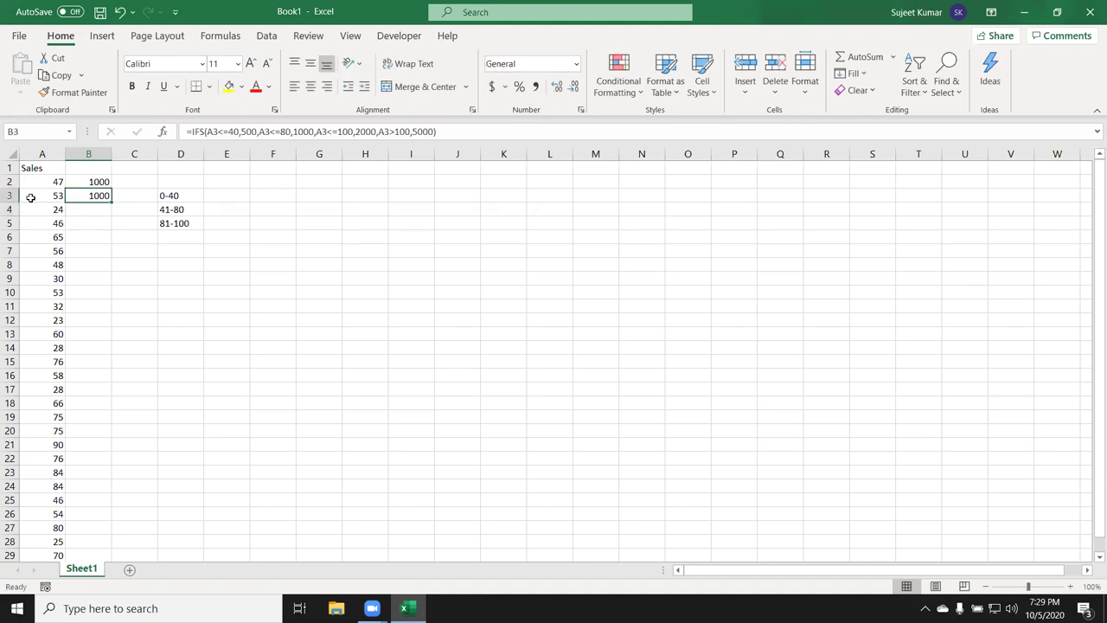
key("F2")
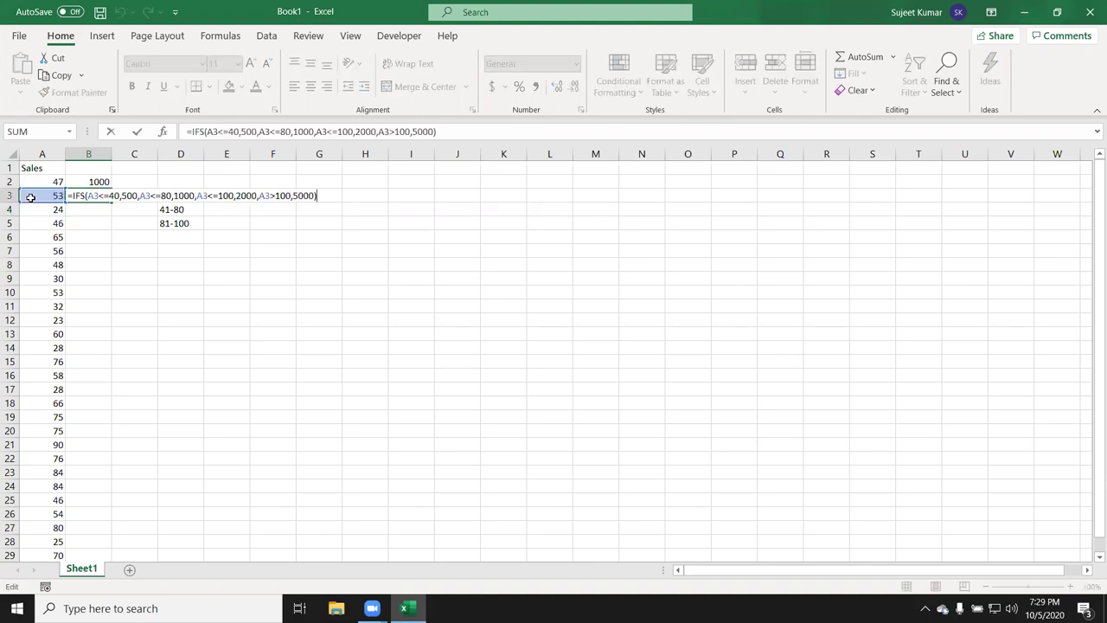
key("Escape")
key("Up")
key("F2")
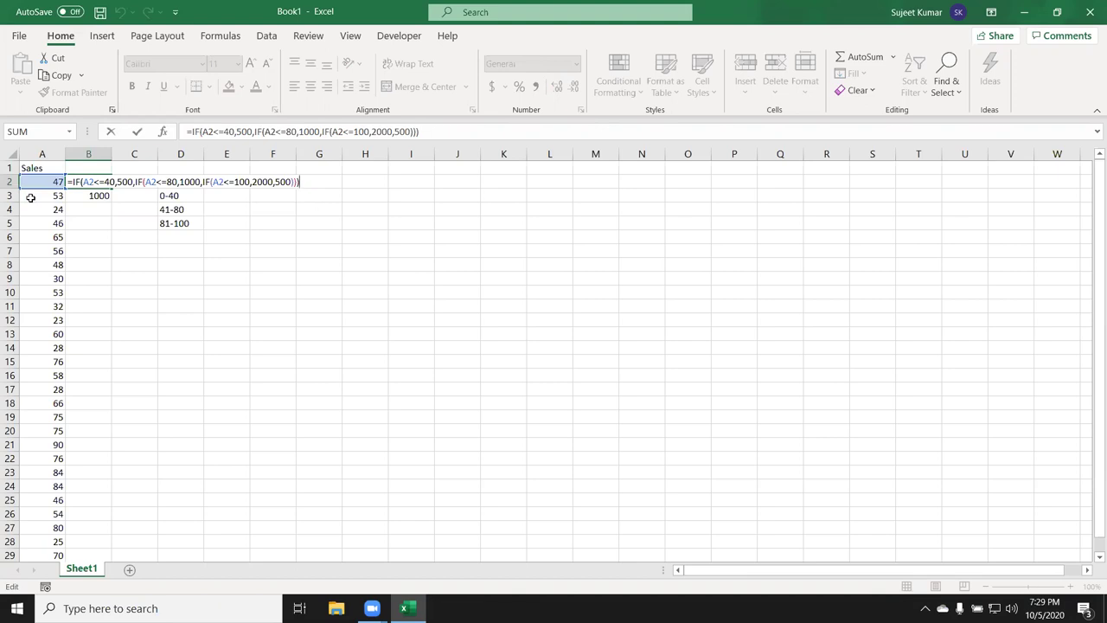
key("Return")
key("F2")
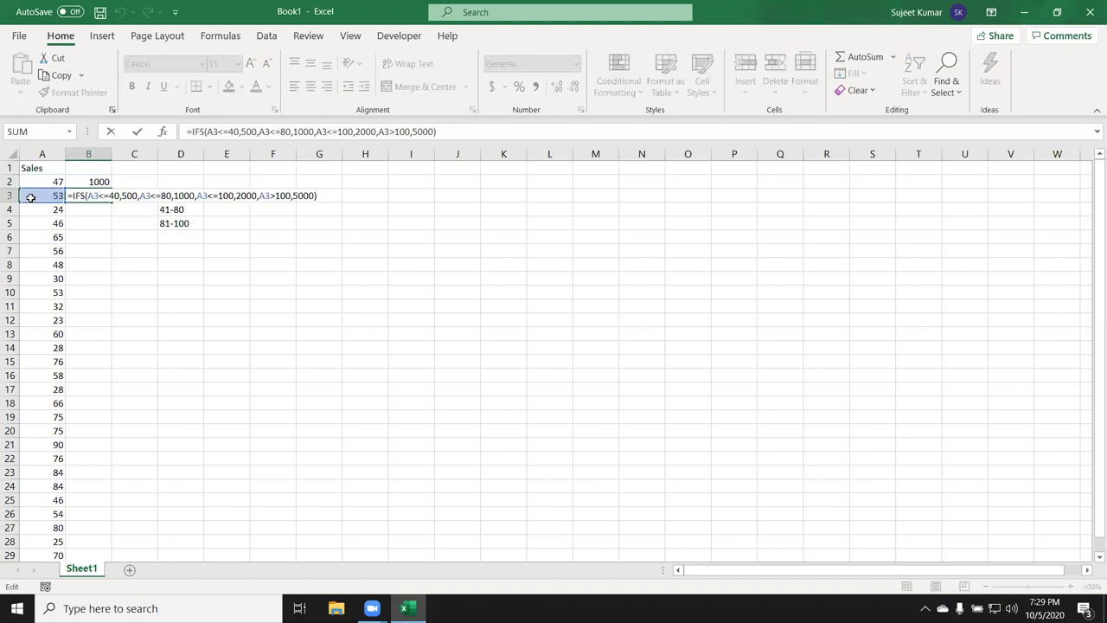
key("Return")
left_click(272, 248)
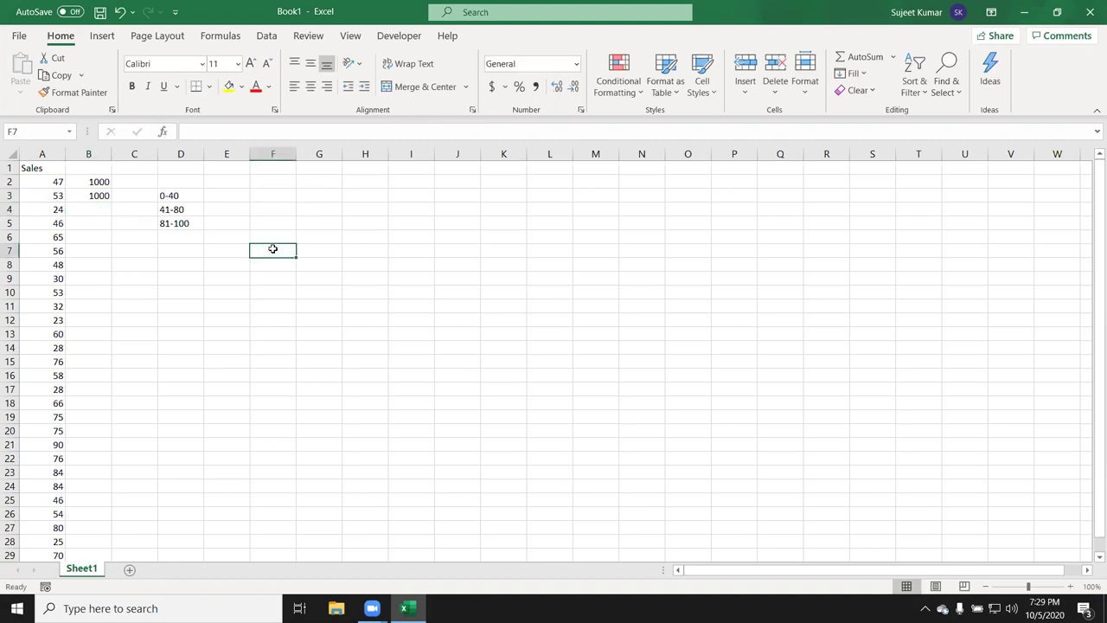
type("=if")
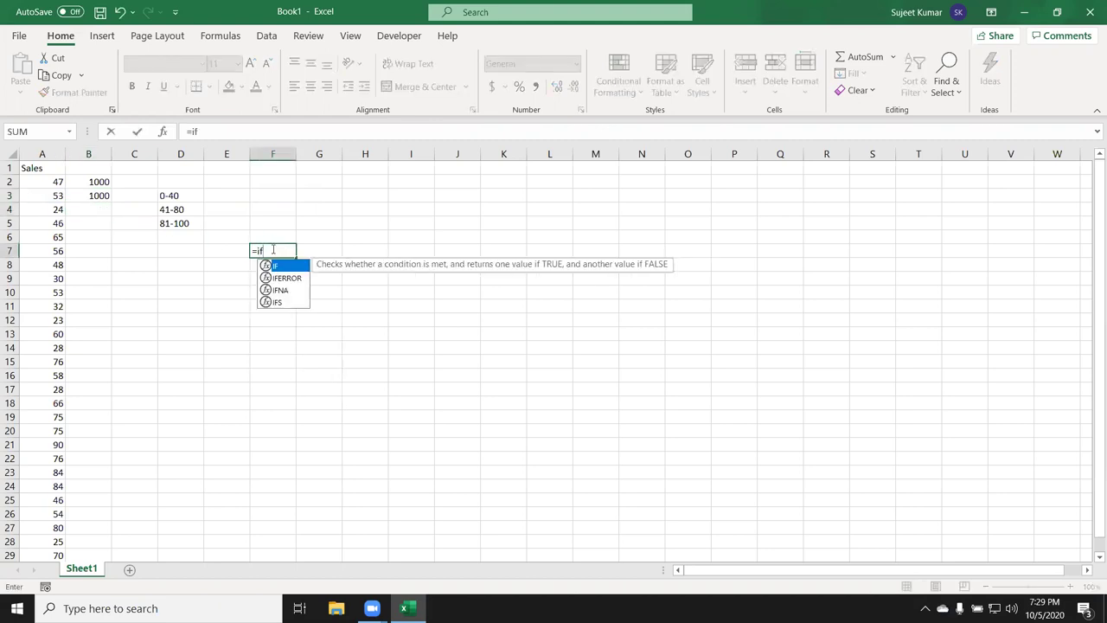
type("s")
key("Tab")
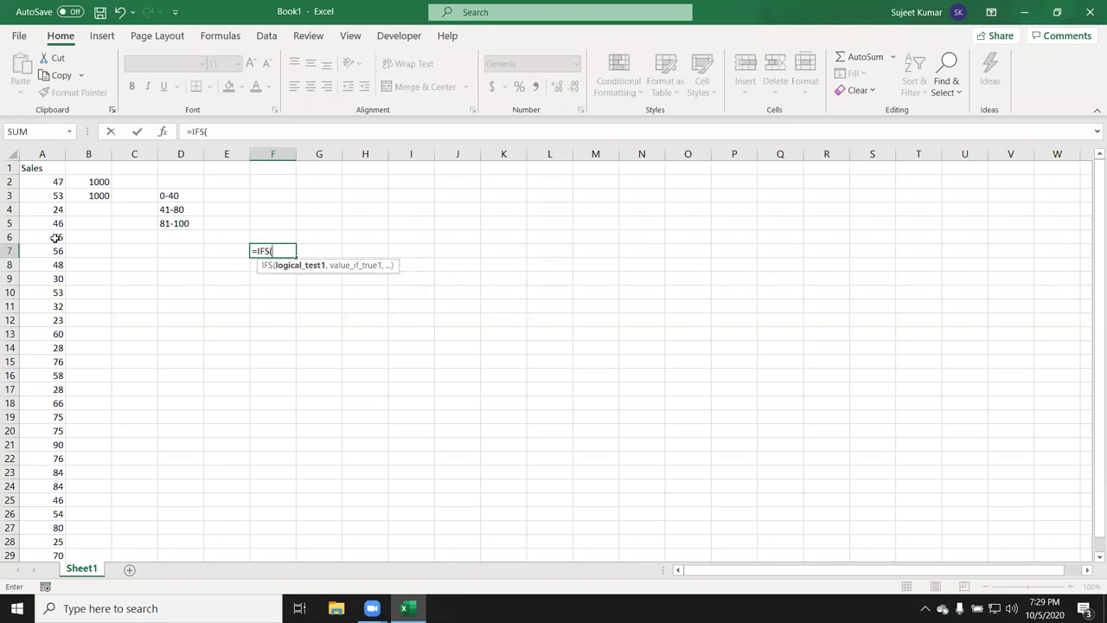
key("Escape")
left_click(92, 196)
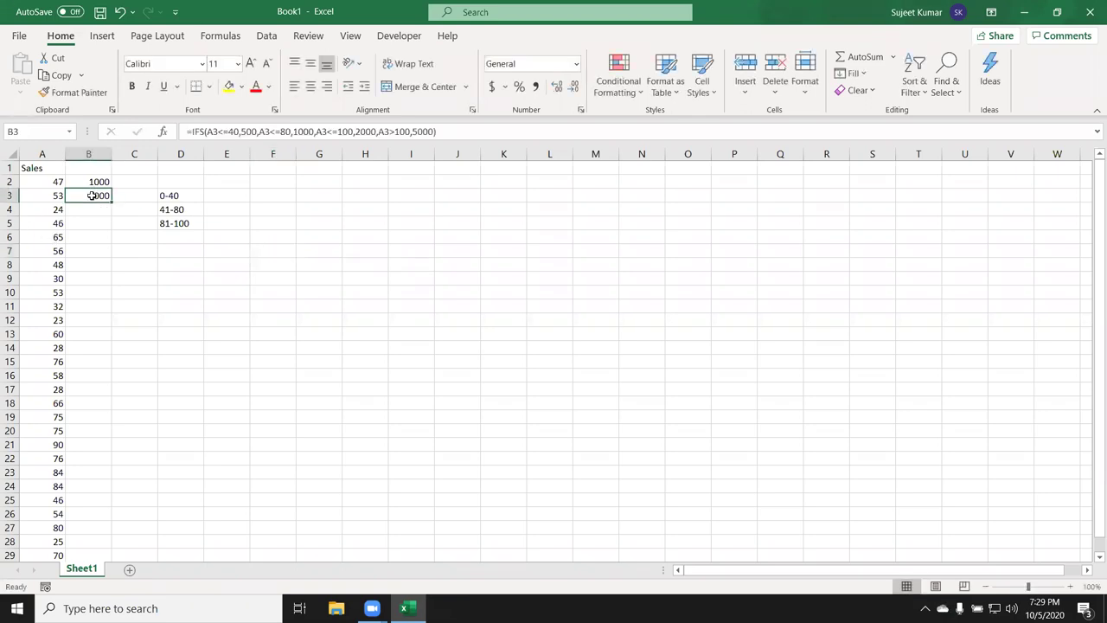
double_click(91, 195)
left_click_drag(69, 197, 330, 191)
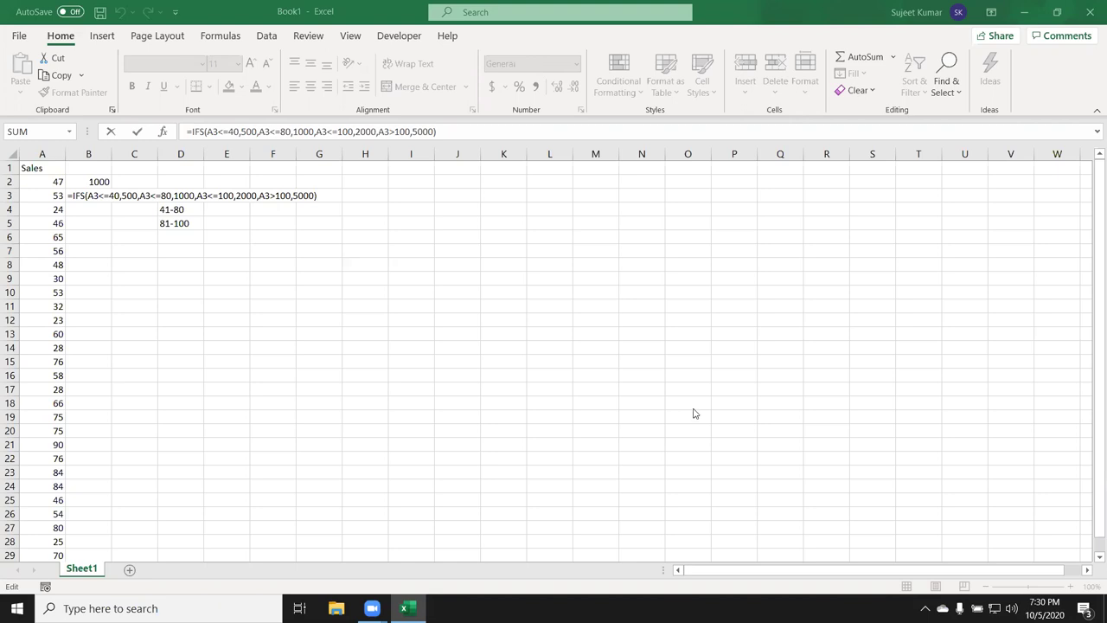
left_click(343, 195)
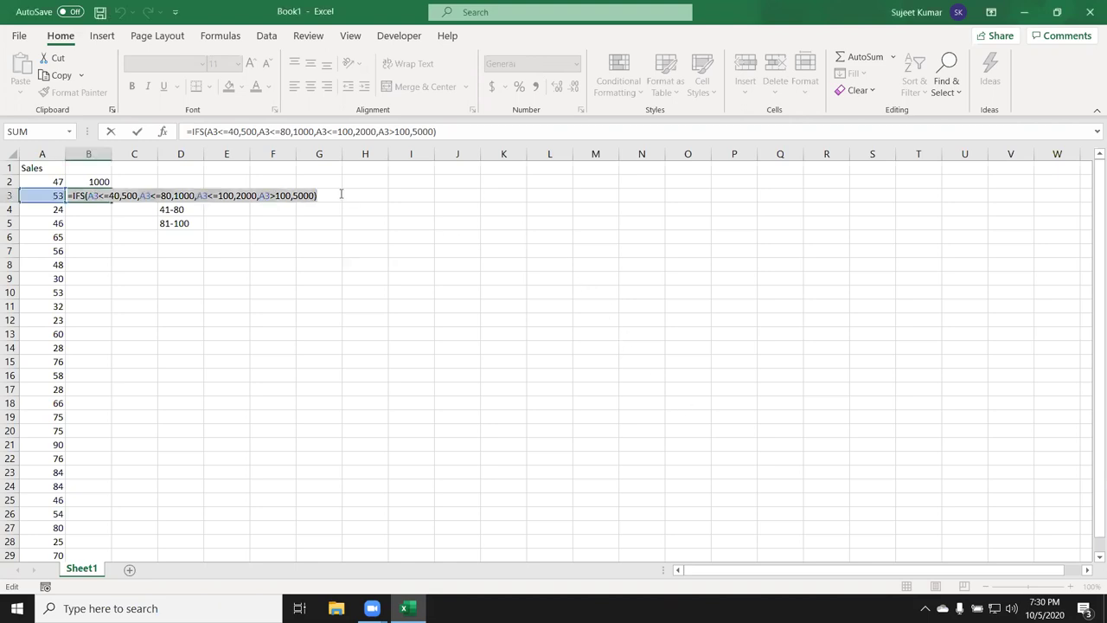
key("Return")
key("Up")
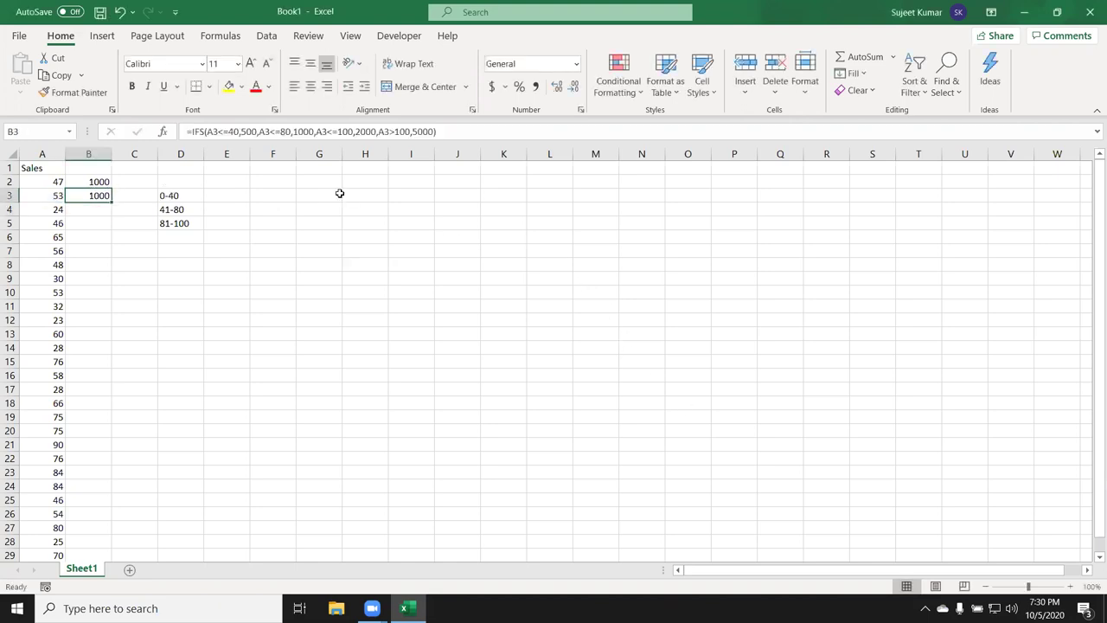
- Select B2 and browse the Logical function list on the Formulas ribbon
left_click(186, 245)
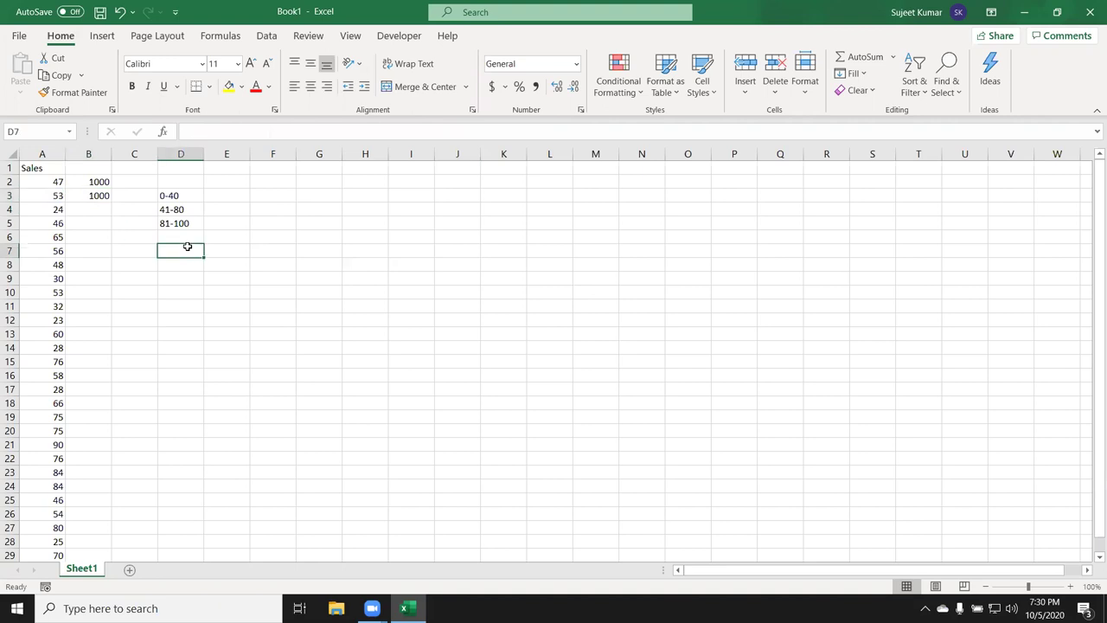
left_click(92, 185)
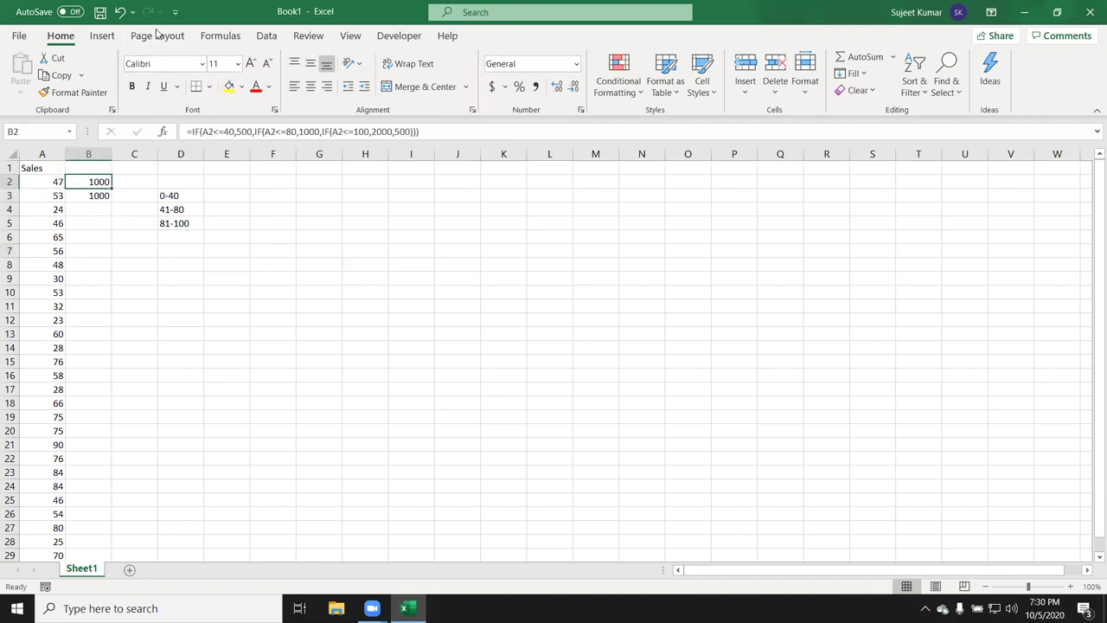
left_click(214, 38)
left_click(171, 76)
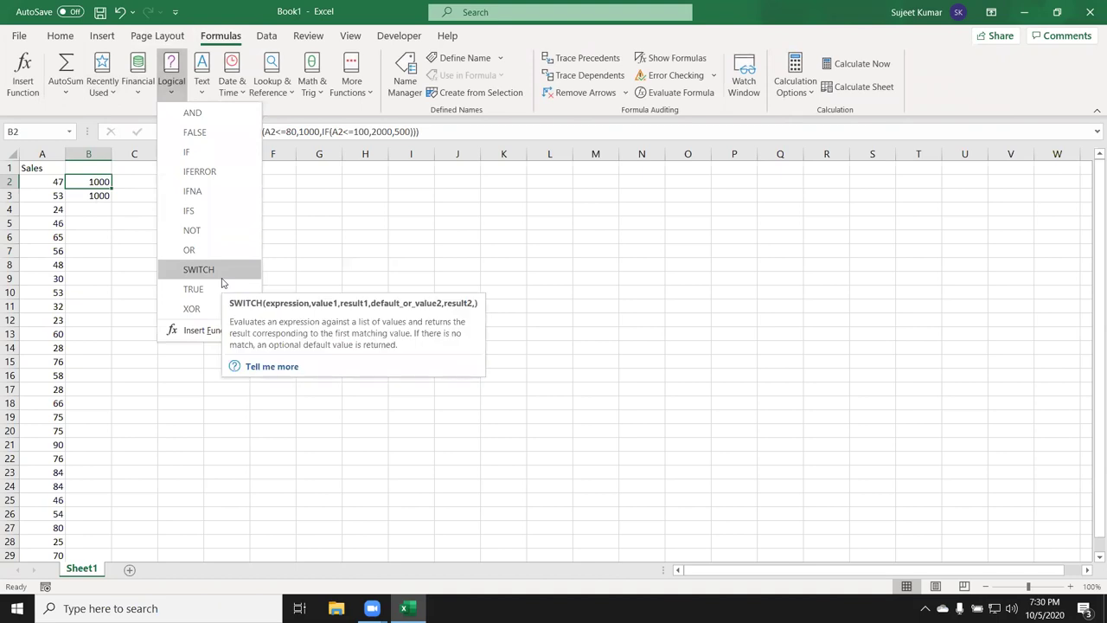
left_click(90, 213)
- Inspect B3's IFS formula in the cell and exit without changes
left_click(89, 212)
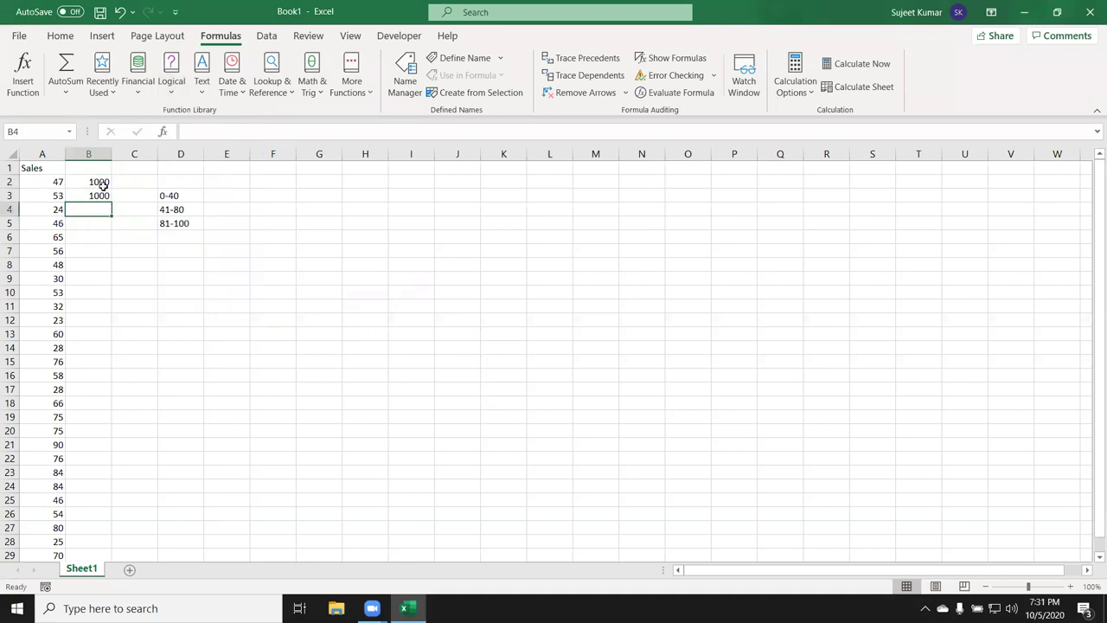
double_click(96, 195)
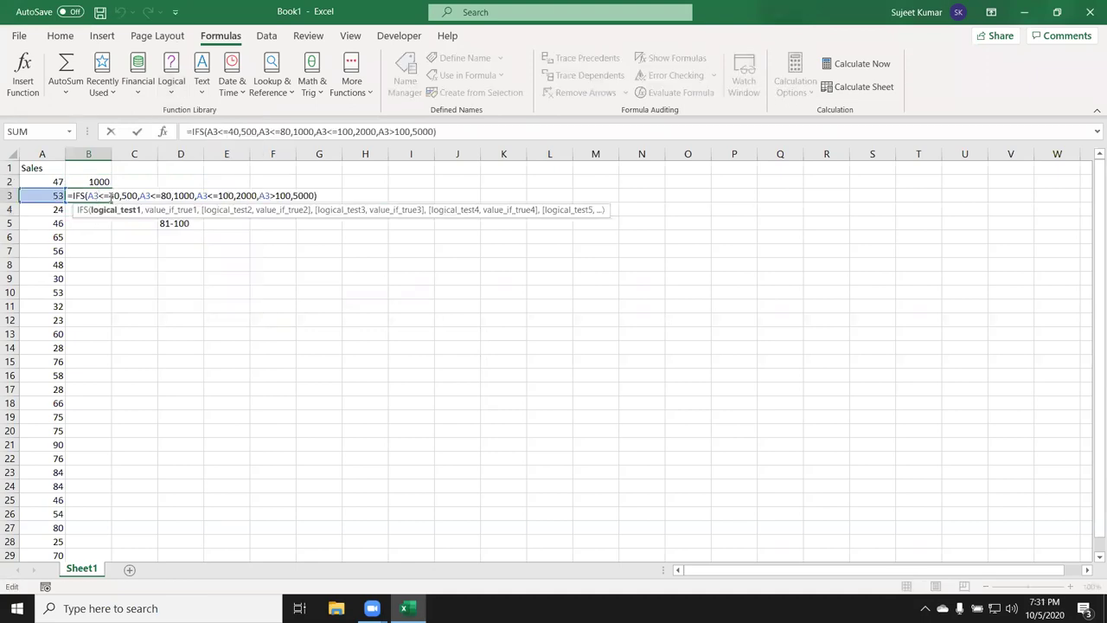
mouse_move(102, 196)
left_mouse_down()
mouse_move(87, 197)
mouse_move(139, 197)
left_mouse_up()
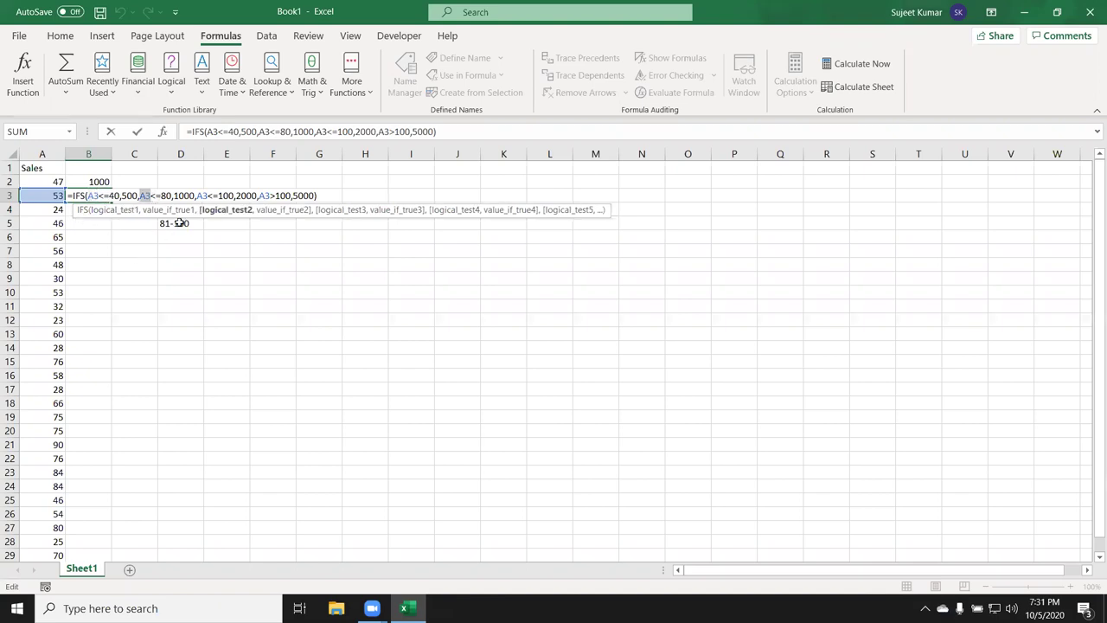
key("Escape")
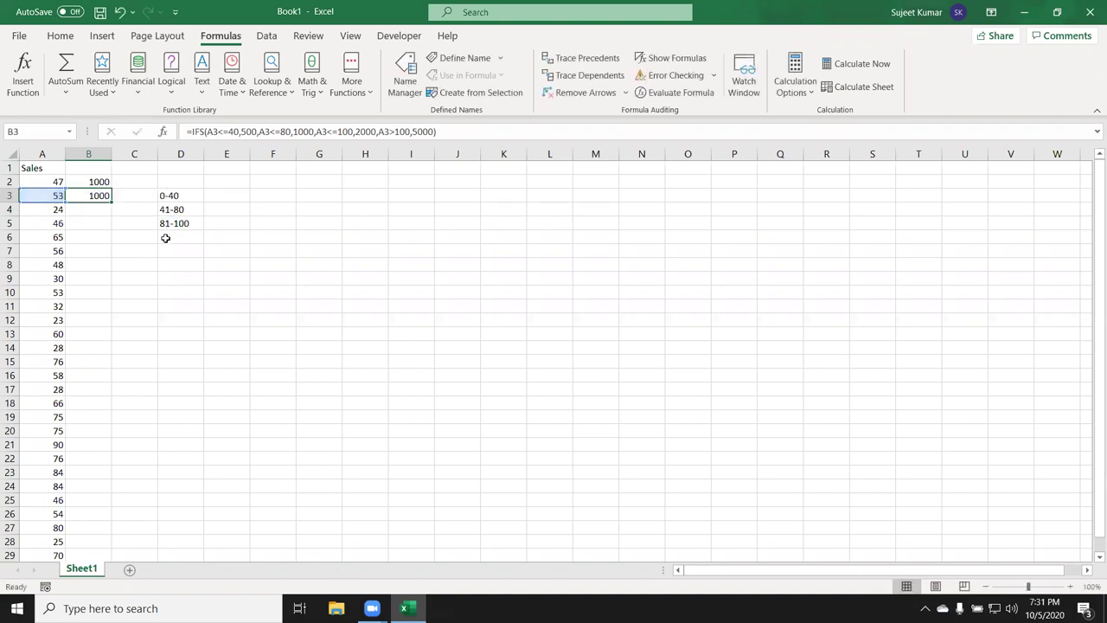
left_click(404, 164)
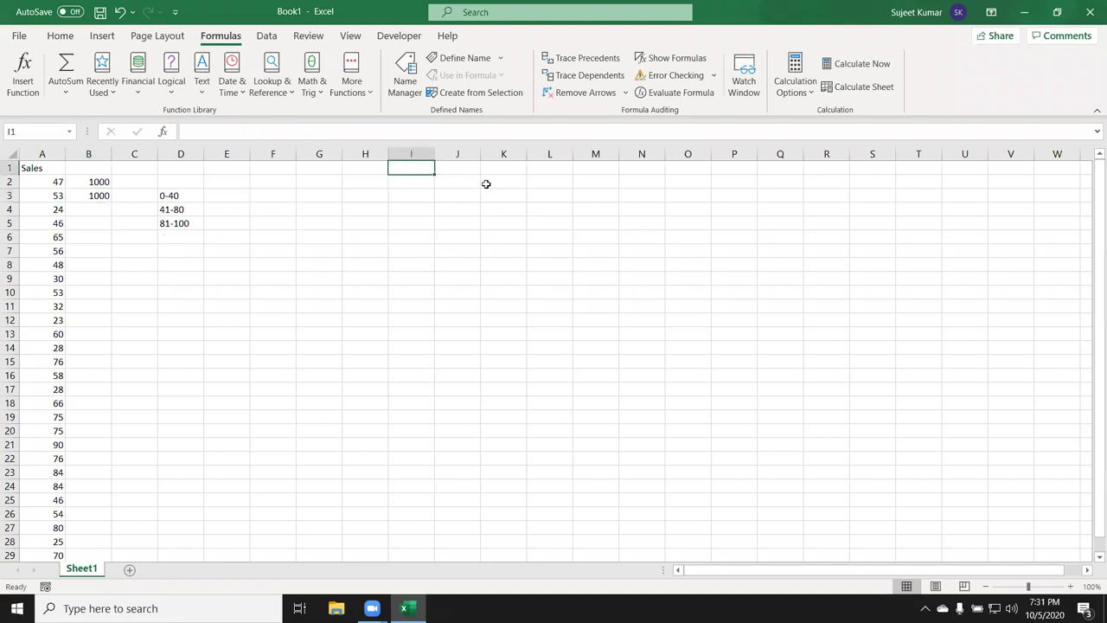
- Fill I1:I7 with the numbers 1 through 7
type("11")
key("BackSpace")
key("BackSpace")
type("1")
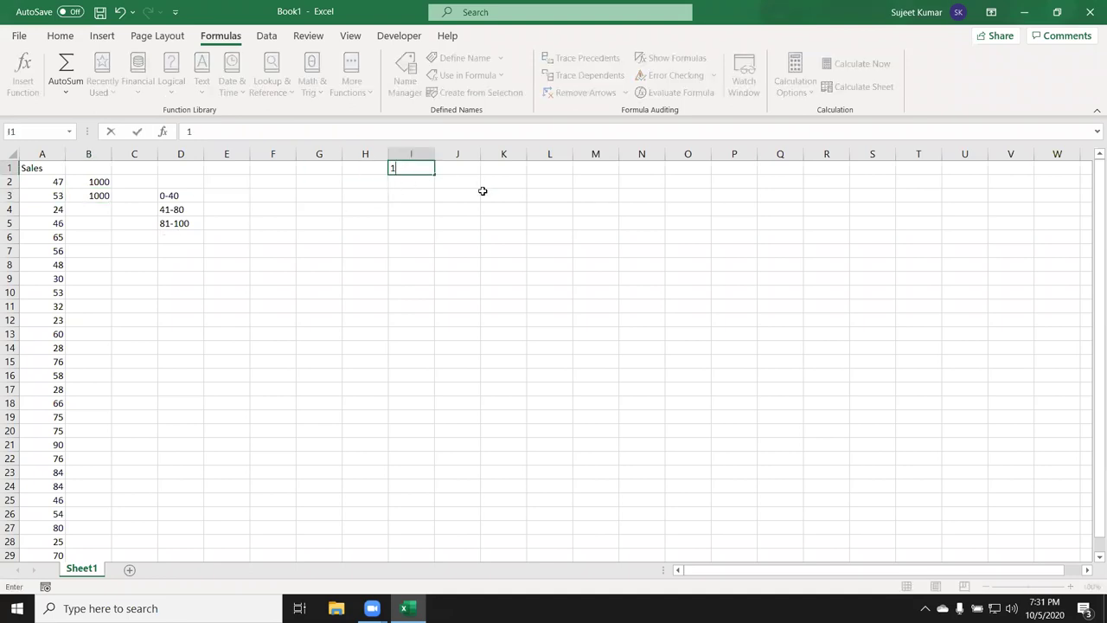
key("Return")
type("2 3 4 5 6 7")
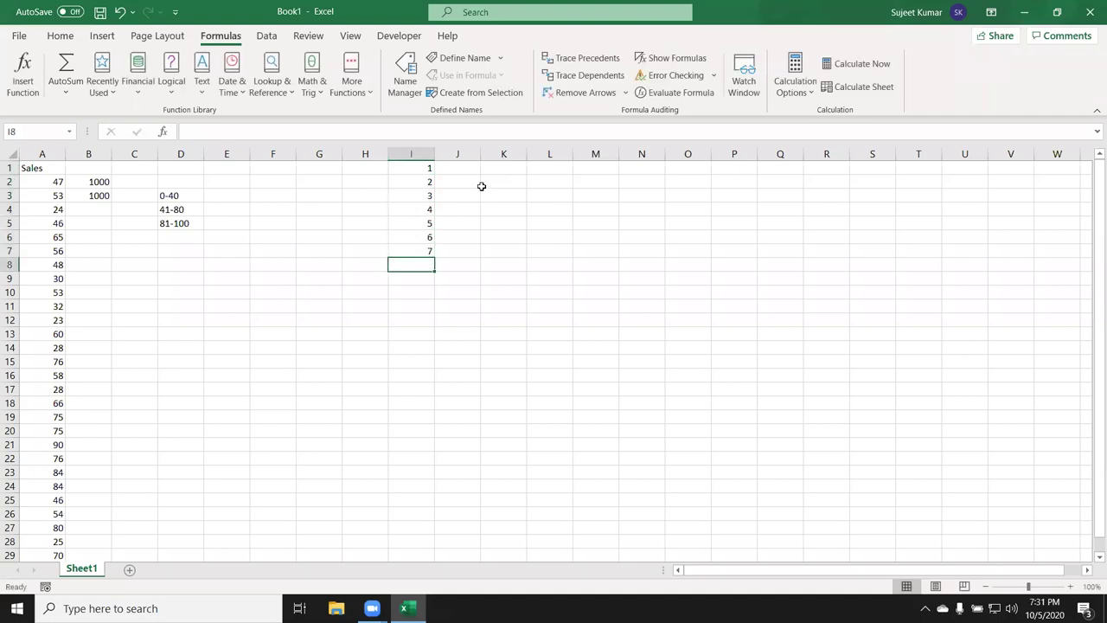
- Start =SWITCH(I1,1,"Mon",2,"Tue",3,"Wen" in J1
left_click(465, 171)
type("=")
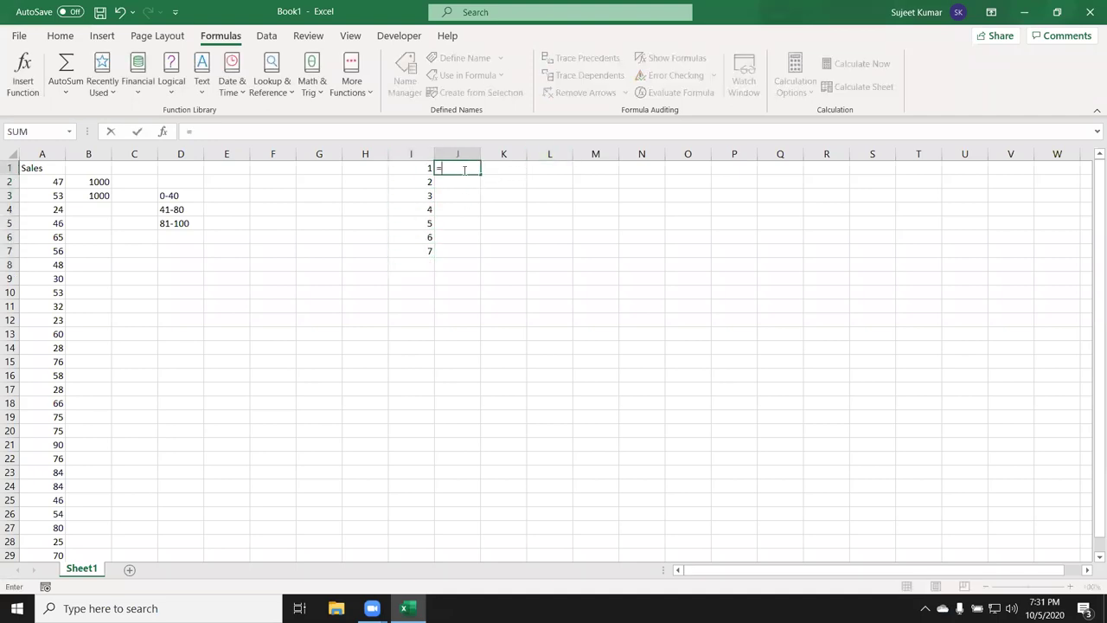
type("sw")
key("Tab")
key("Left")
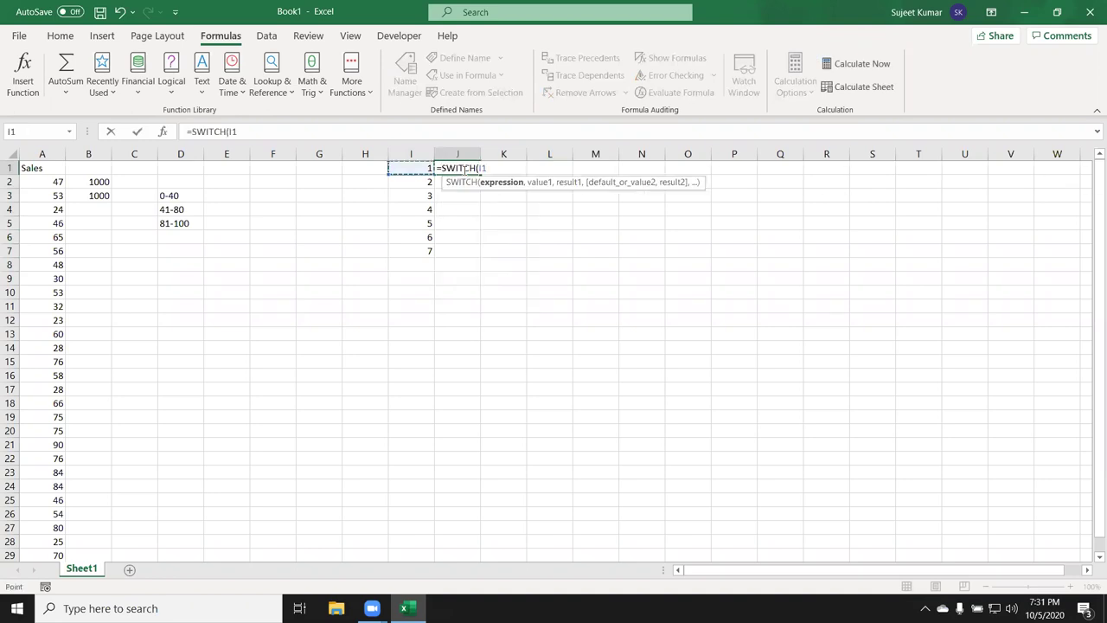
type(",")
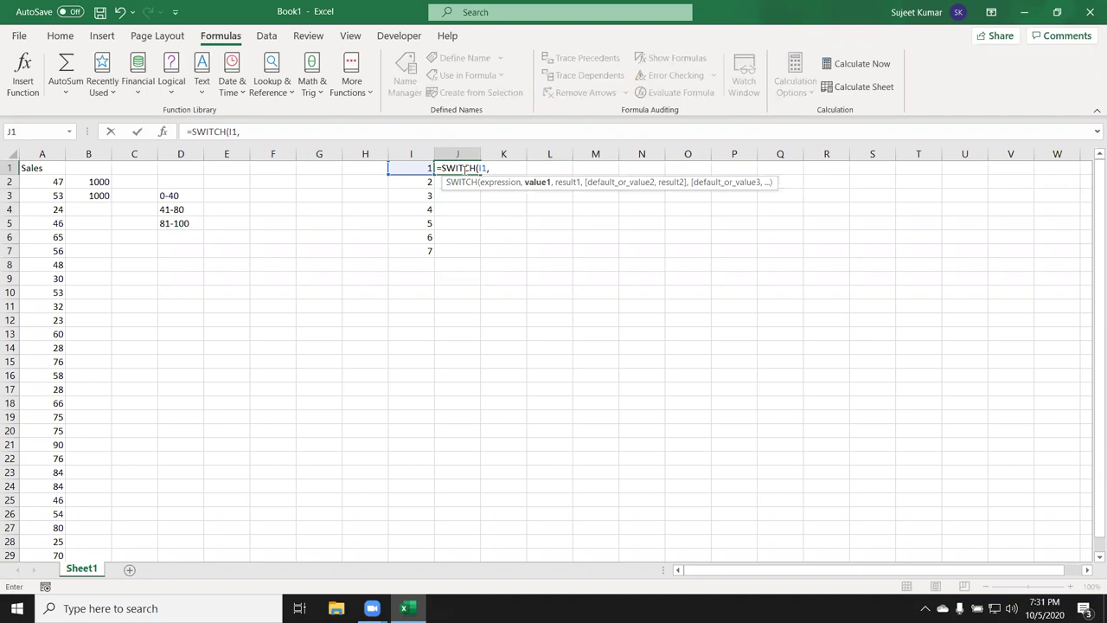
type("1,\"")
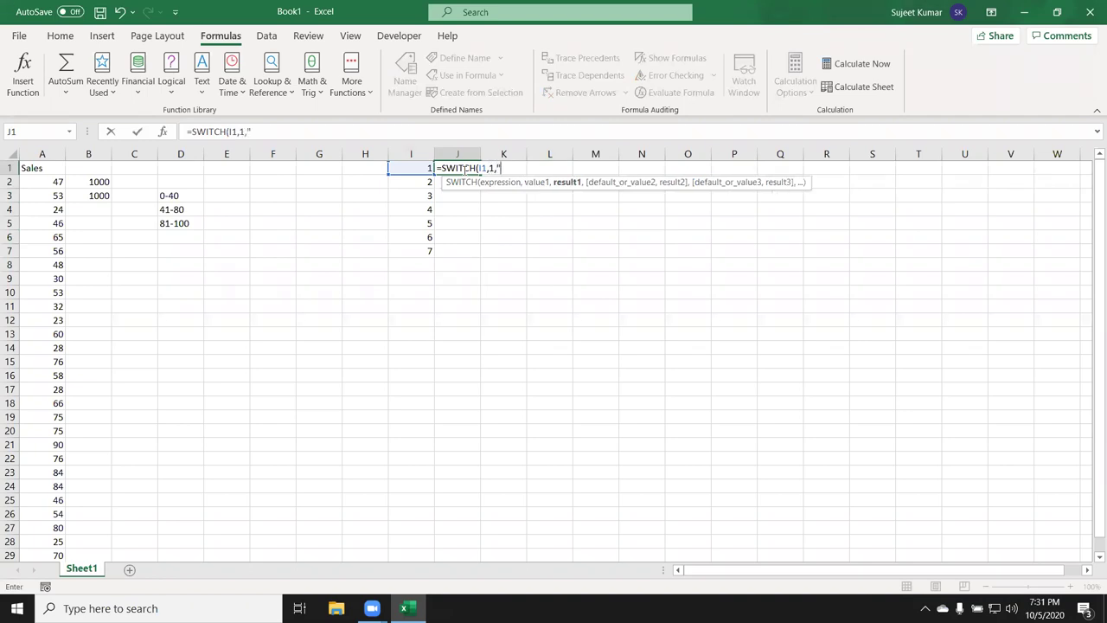
type("Mon\",2")
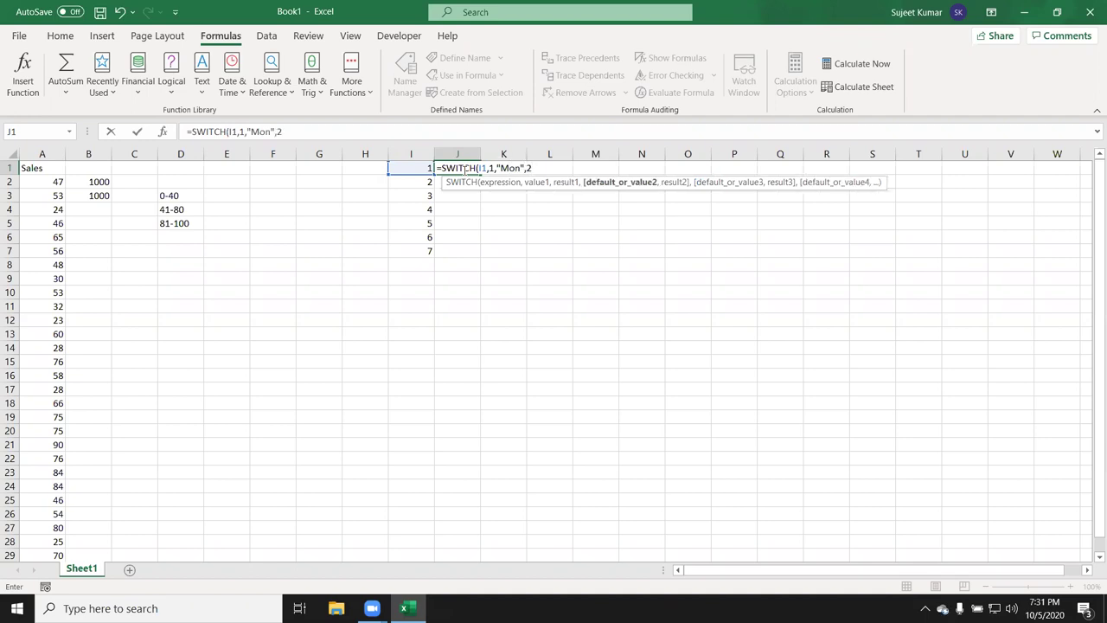
type(",\"")
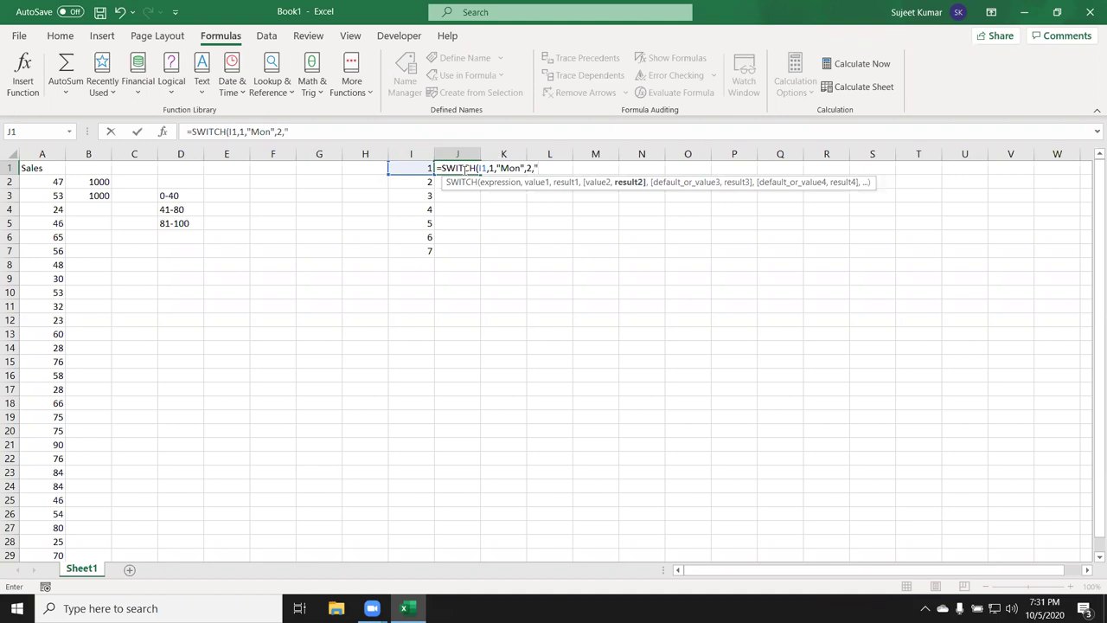
type("Tue\",")
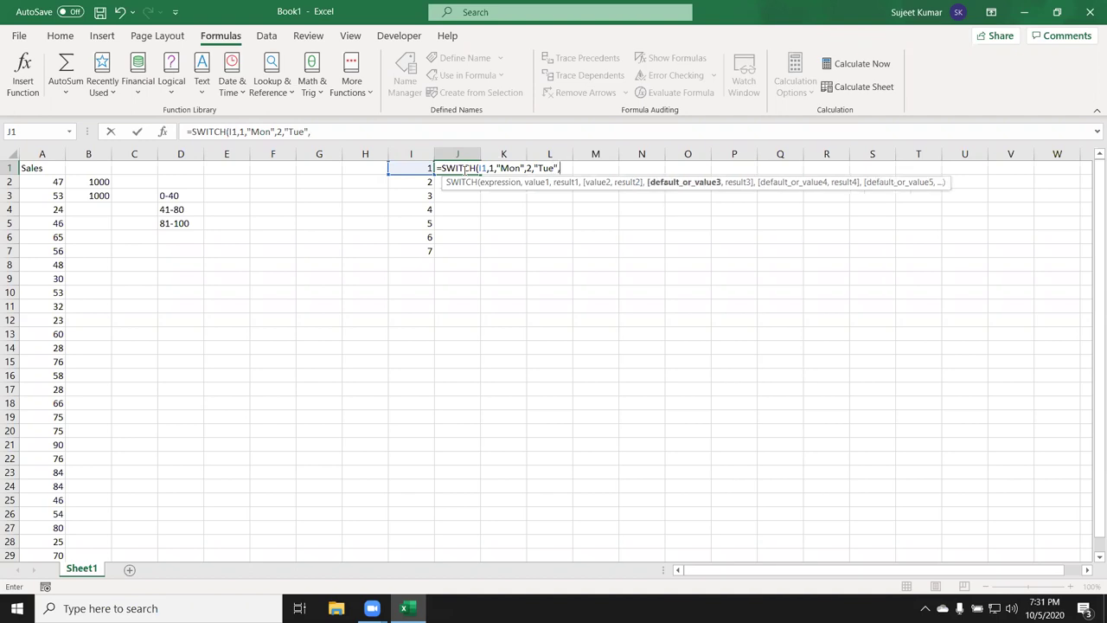
type("3,\"Wen")
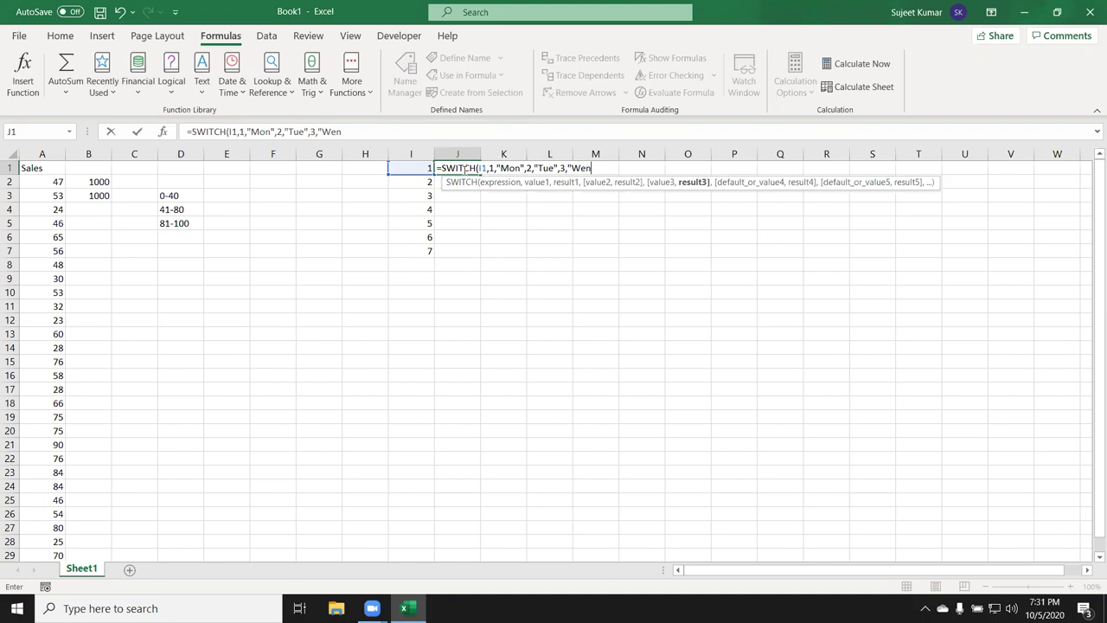
type("\",3")
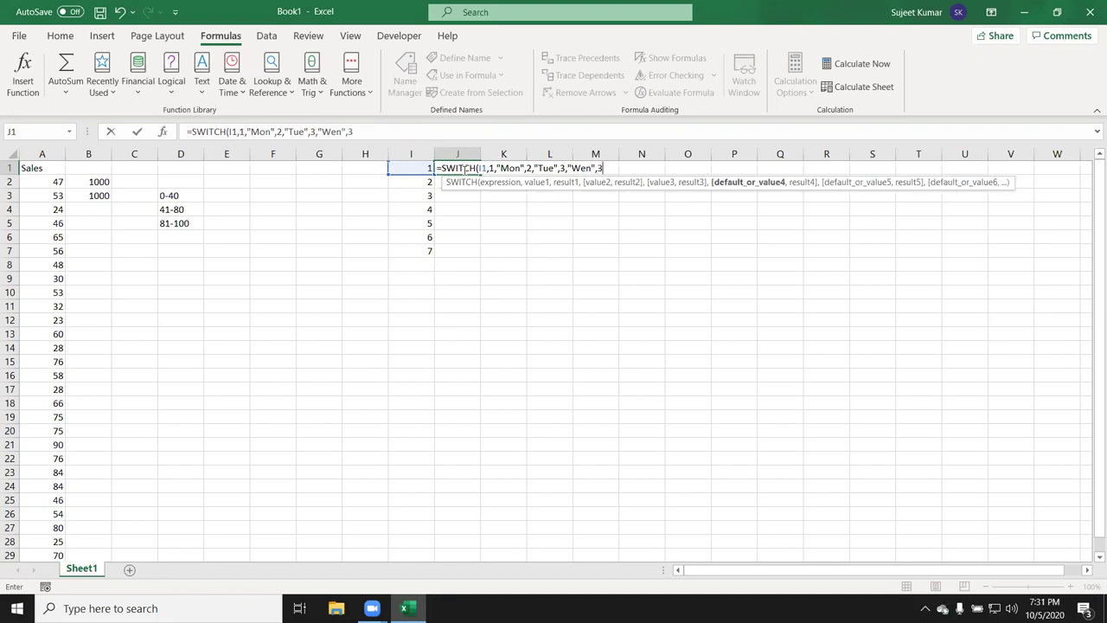
- Finish J1's SWITCH with 4 Thu, 5 Fri, 6 Sat, 7 Sun and fill it down to J7
key("BackSpace")
type("4,")
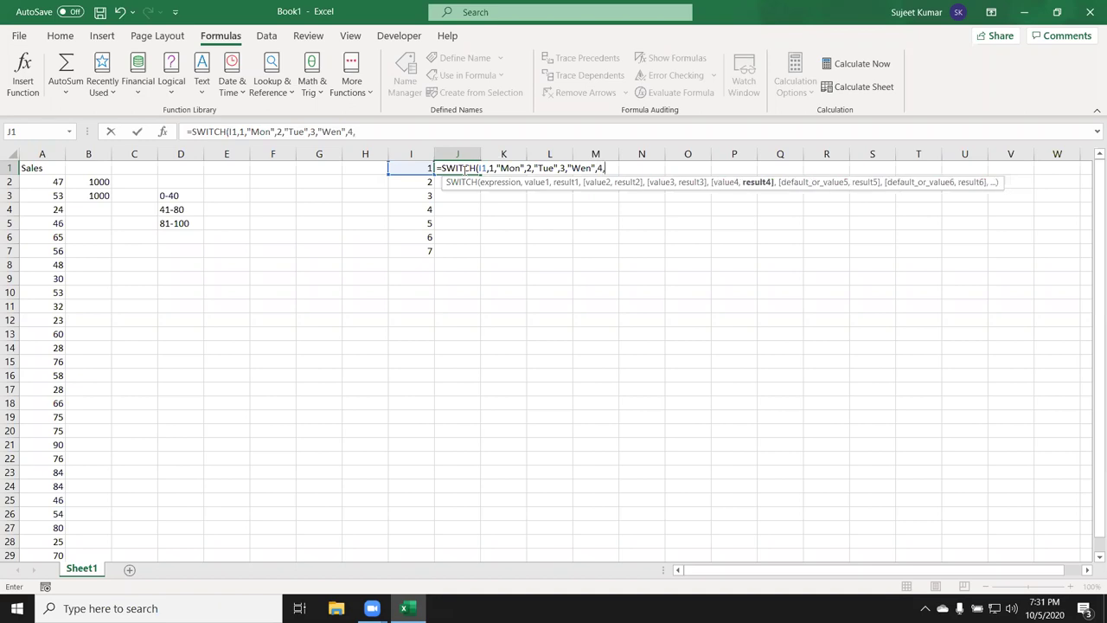
type("\"")
type("Thu")
type(",5")
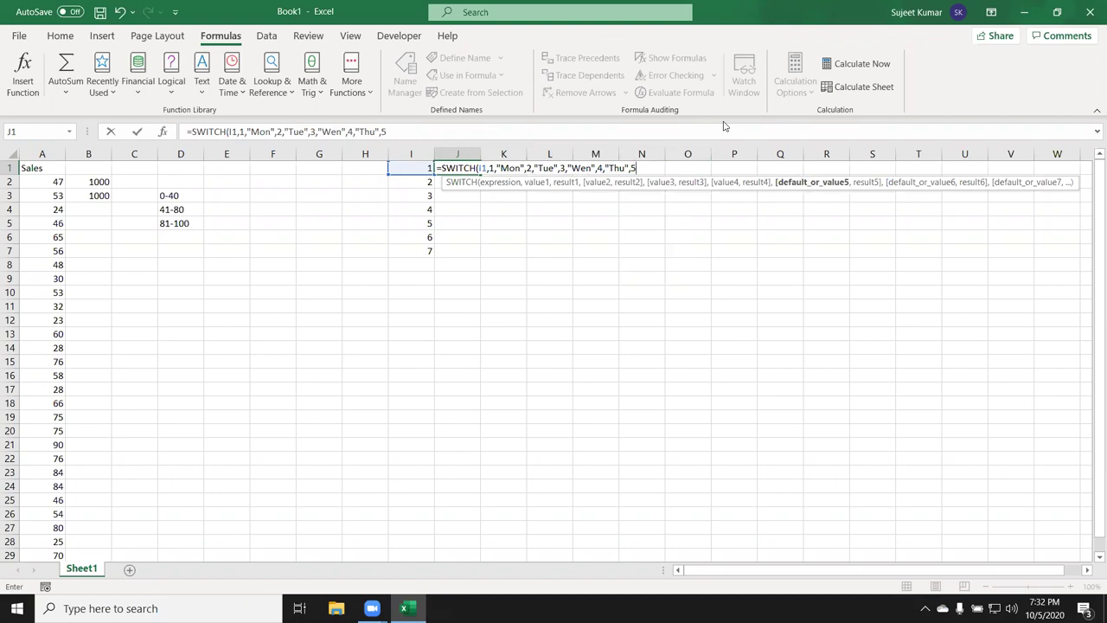
type(",")
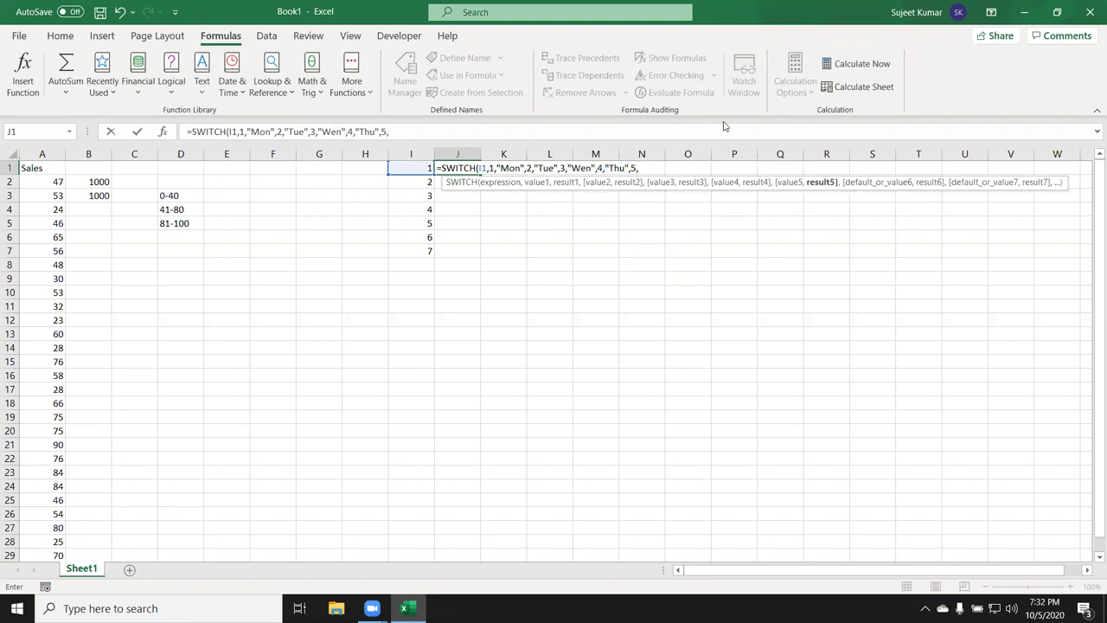
type("\"")
type("Fri\",5")
key("BackSpace")
type("6")
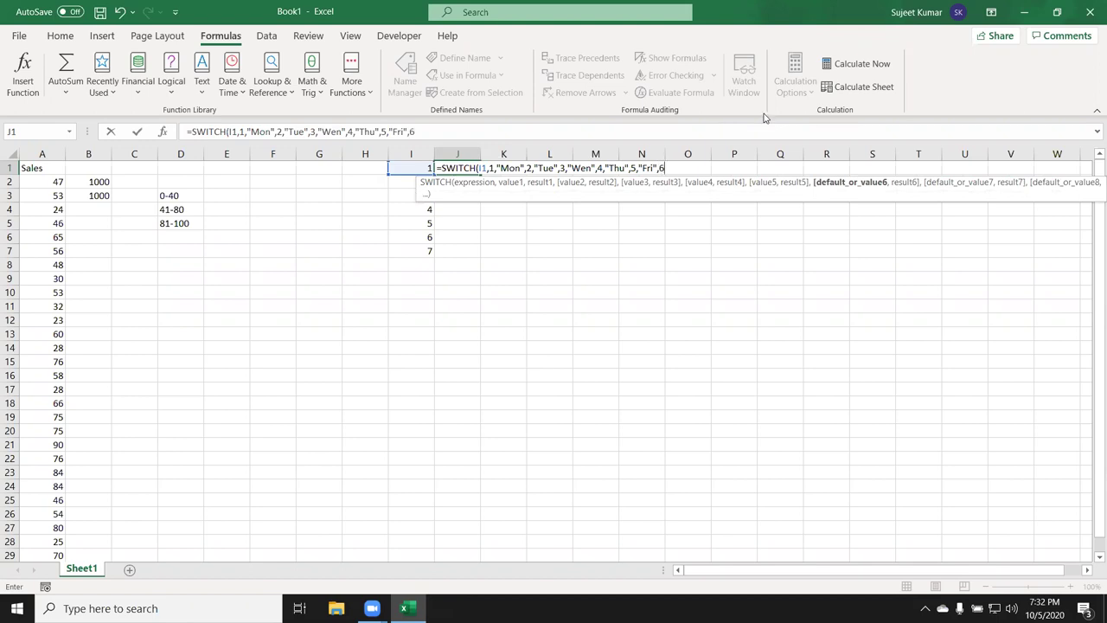
type(",\"Sat")
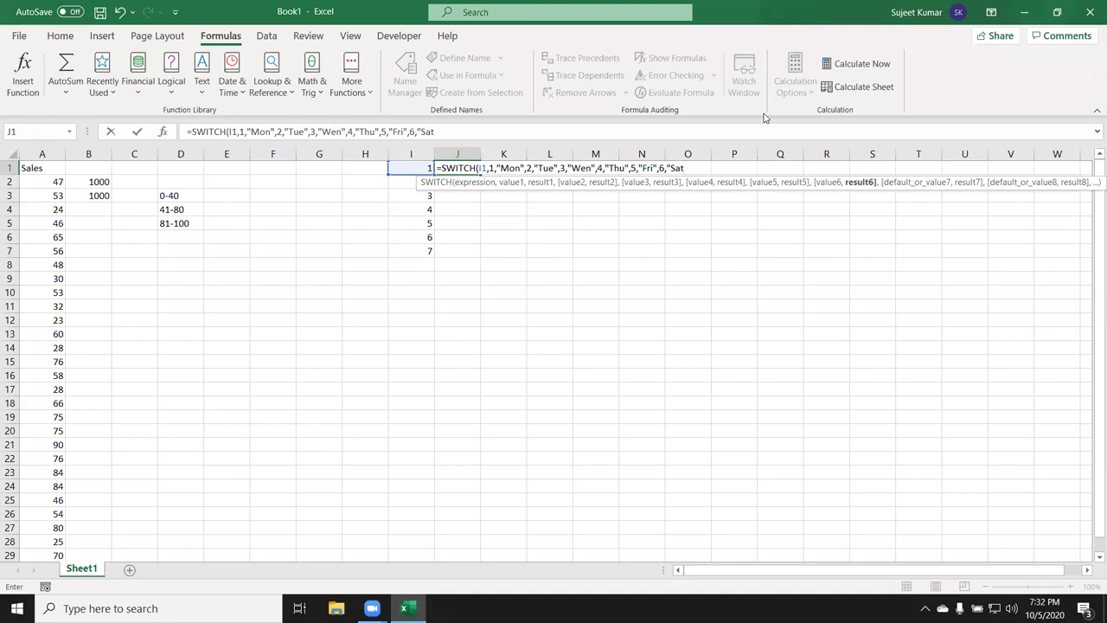
type("\",7,\"Sun\"")
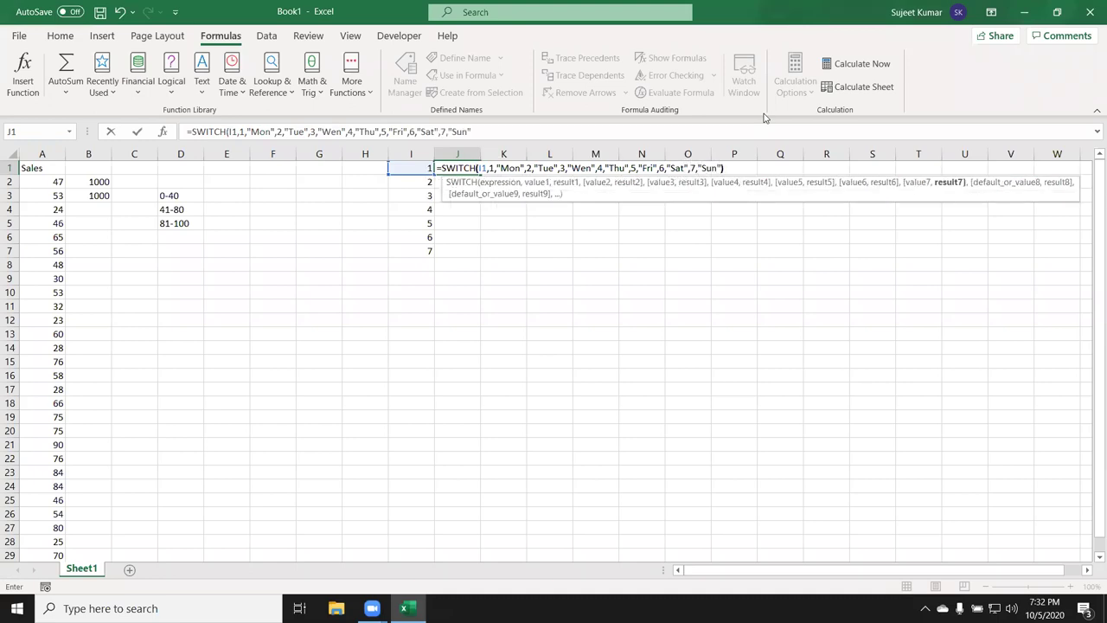
key("ctrl+Return")
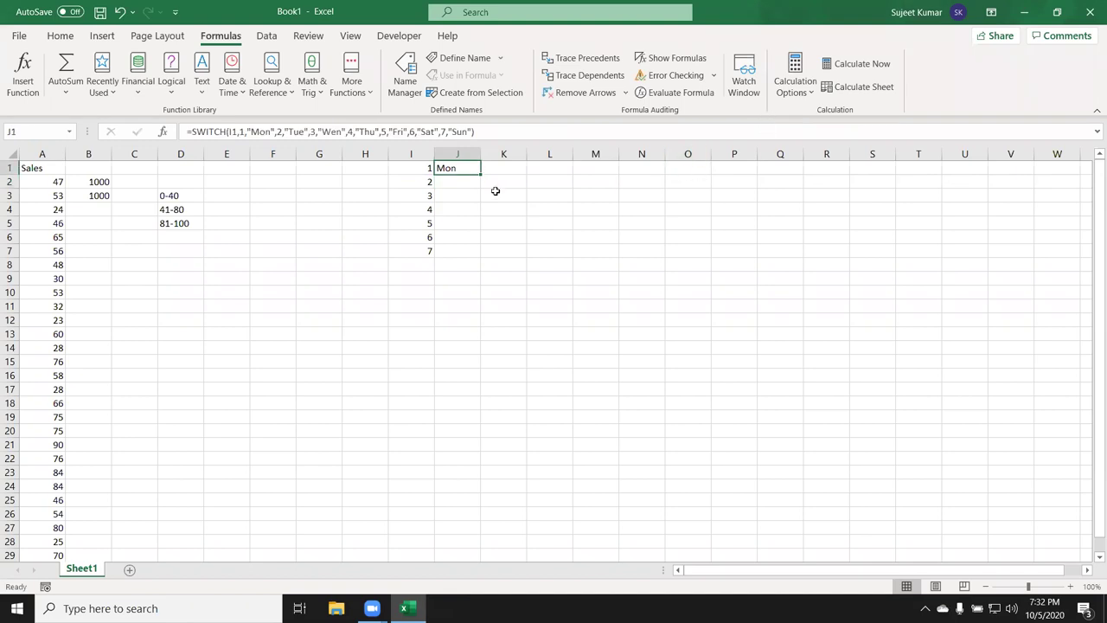
left_click_drag(481, 173, 481, 257)
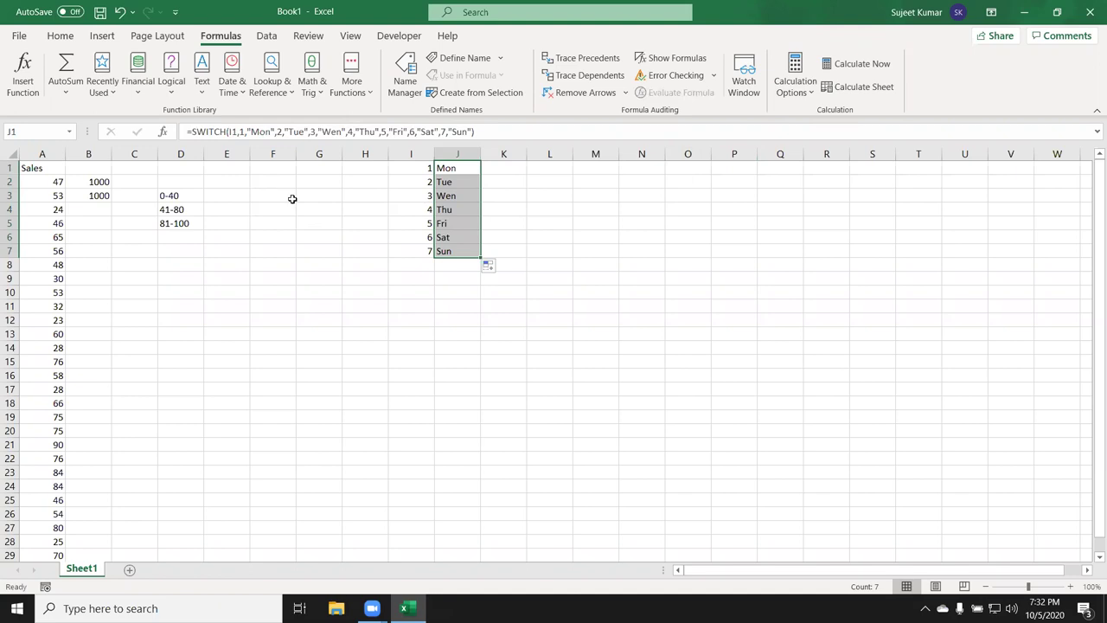
- Start a CHOOSE formula in H1 using I1 as the index
left_click(372, 178)
left_click(371, 168)
type("=v")
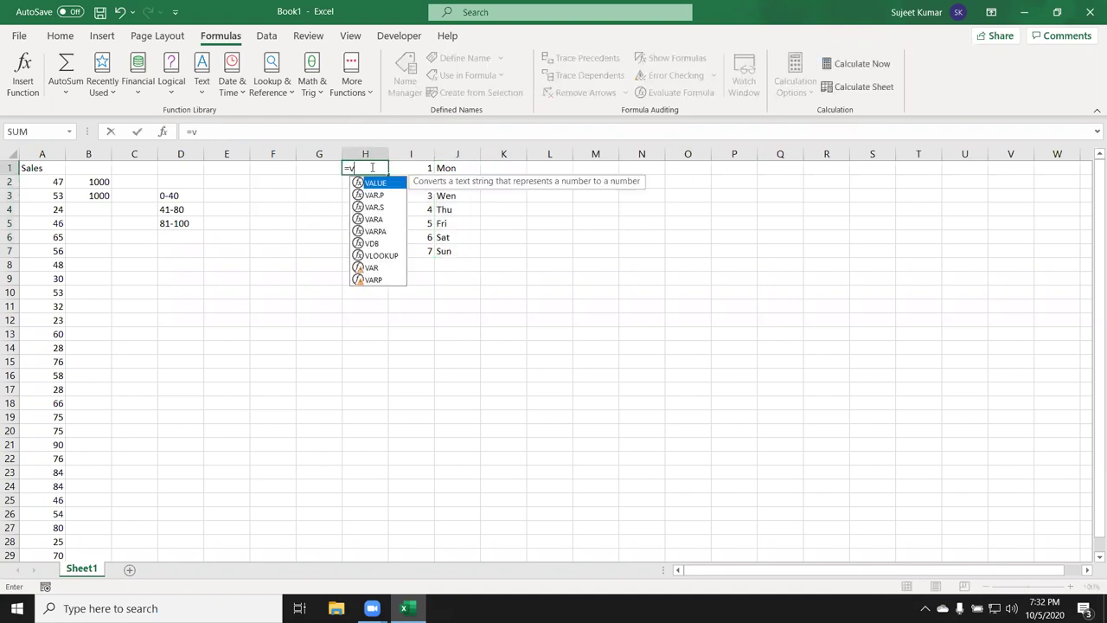
key("BackSpace")
type("cho")
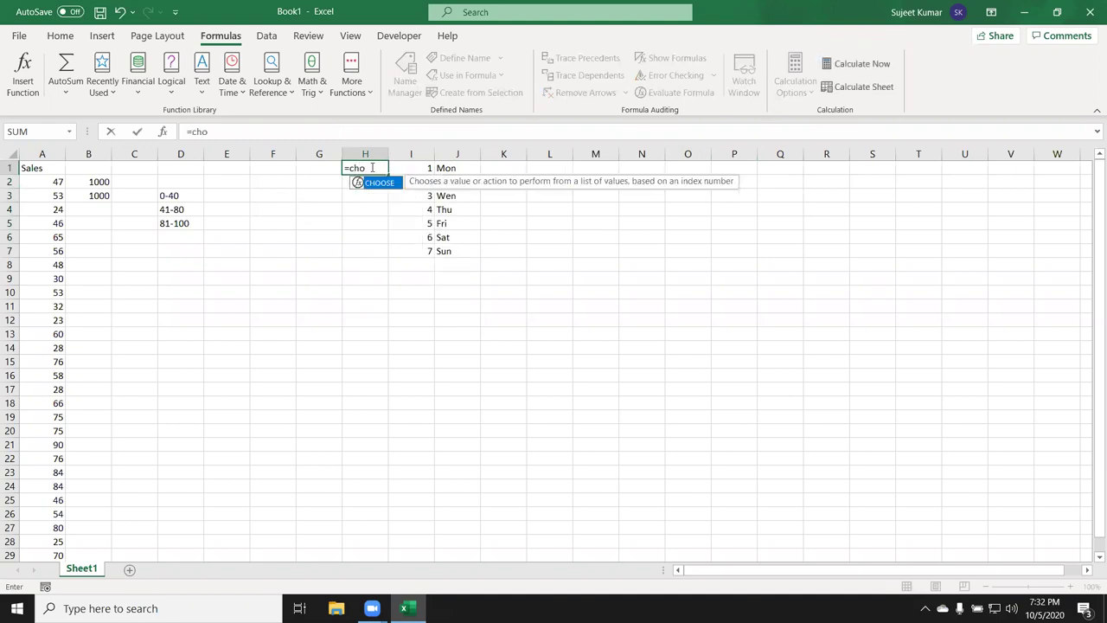
key("Tab")
key("Right")
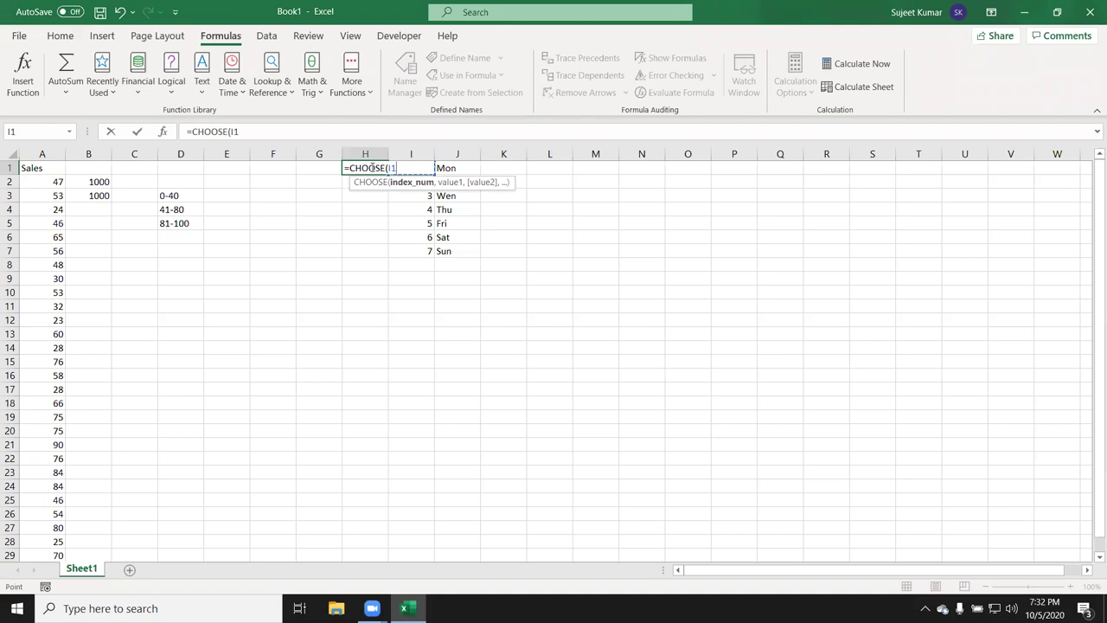
- Add the day arguments "Mon" through "Sun" and confirm, so H1 shows Mon
type("m")
key("BackSpace")
type(",\"Sat")
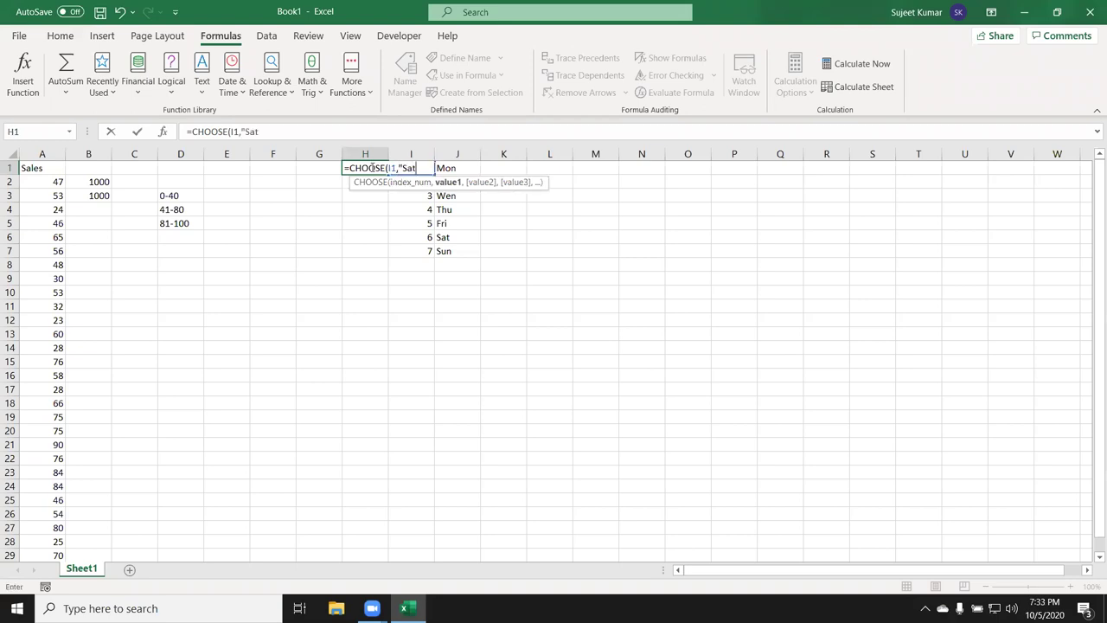
key("BackSpace")
key("BackSpace")
key("BackSpace")
type("Mon\"")
type(",\"Tue\",Wen")
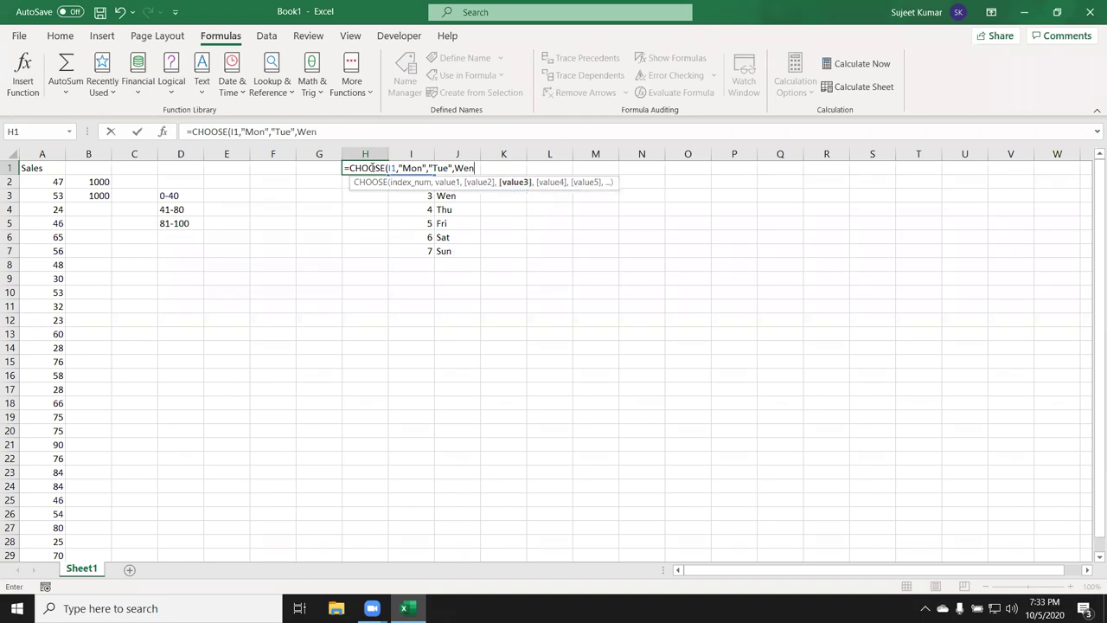
key("BackSpace")
key("BackSpace")
key("BackSpace")
type("\"We")
type("m")
key("BackSpace")
type("\",")
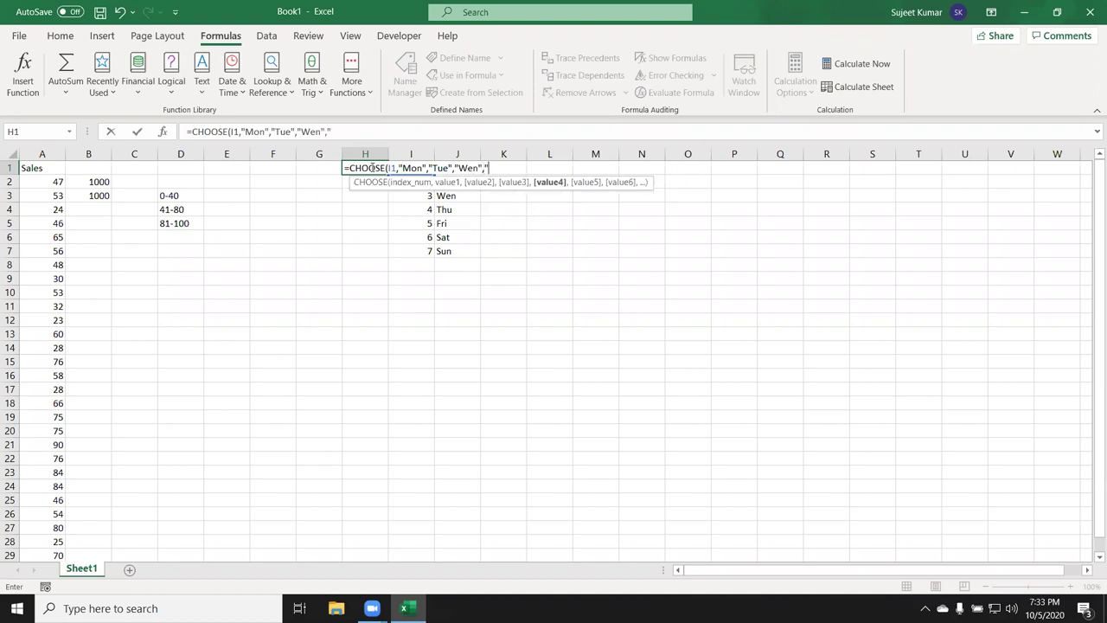
type("hu")
type(",")
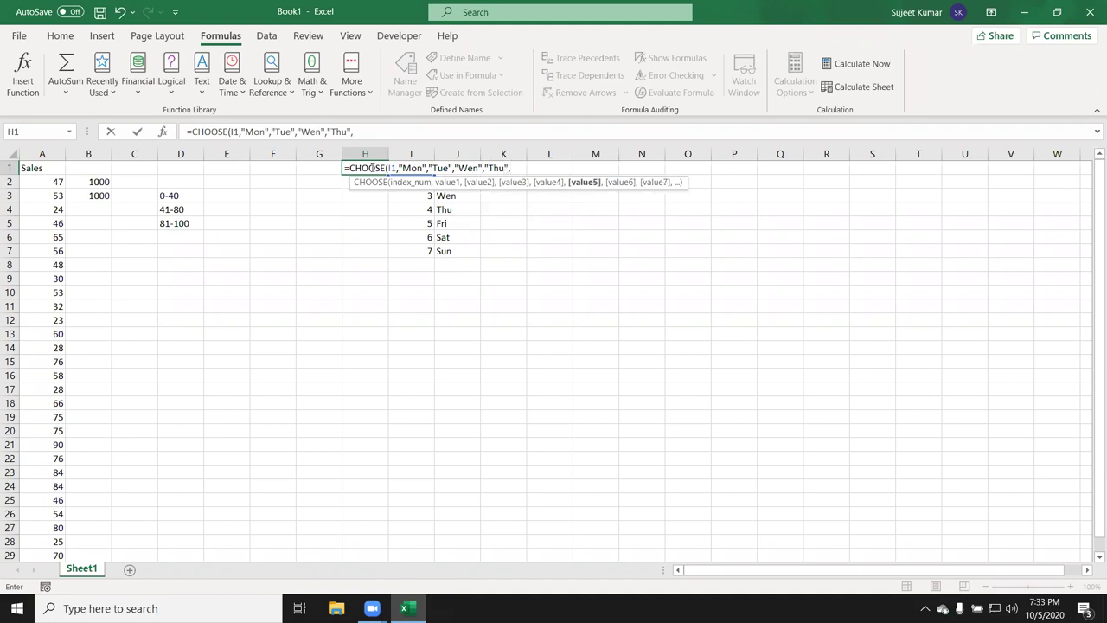
type("Fr")
type("e")
type("\",")
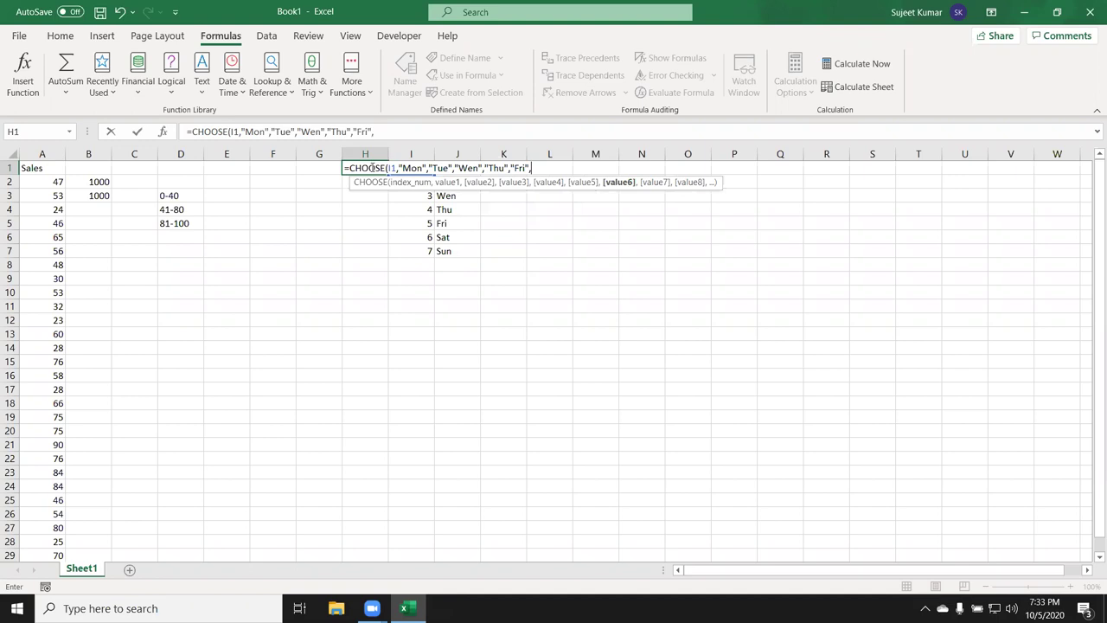
type("\"Sat")
type("\",\"S")
type("n\"")
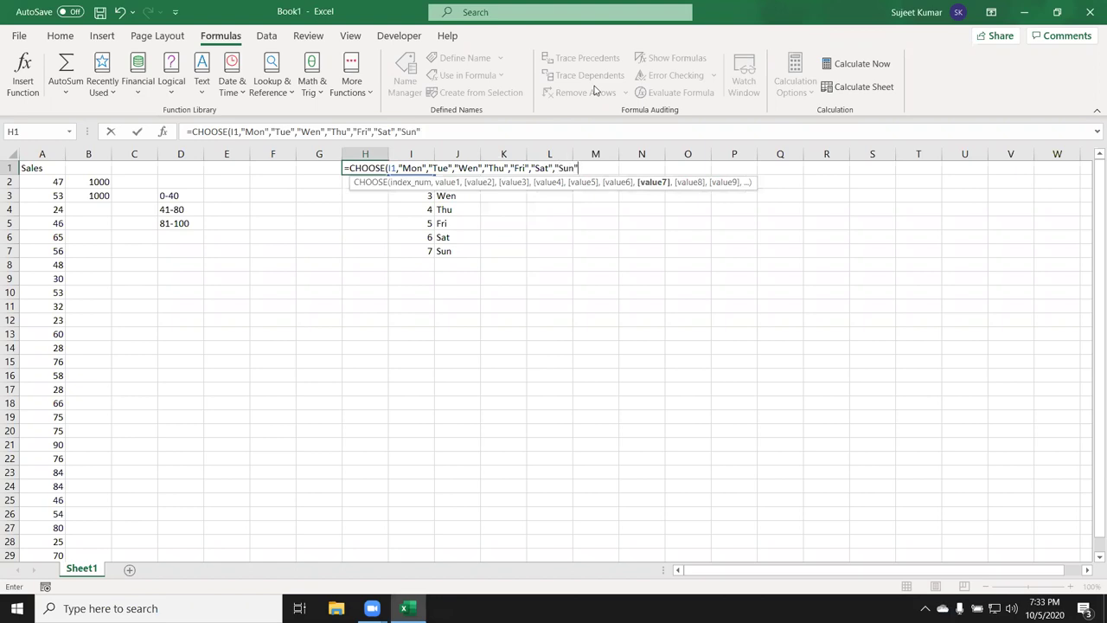
key("Return")
key("Up")
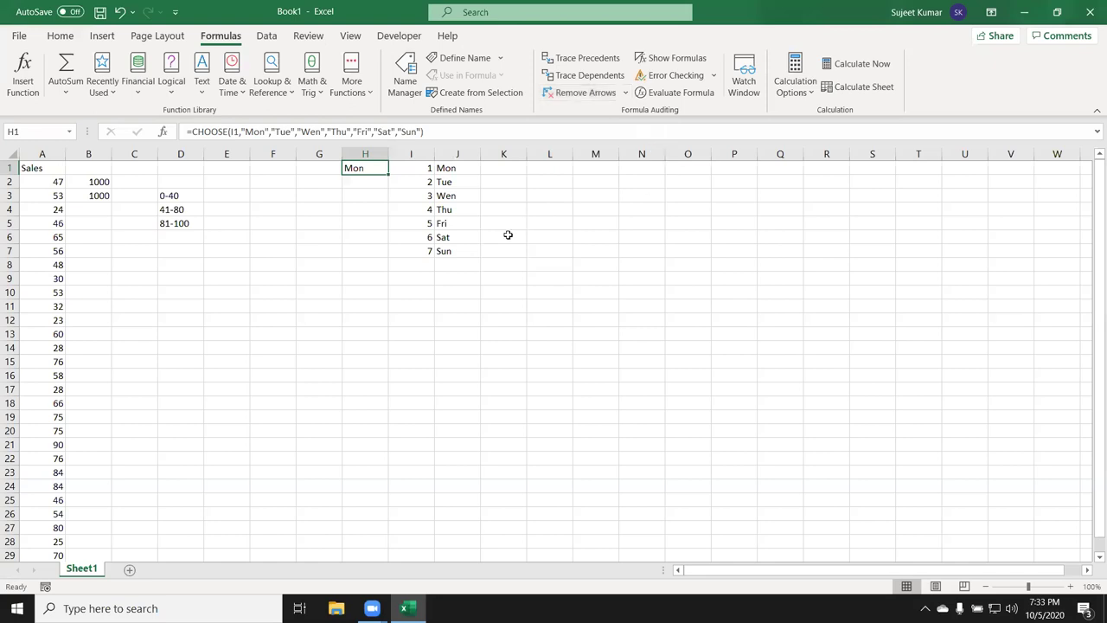
- Highlight the Mon, Tue, Wen and Thu arguments in H1's CHOOSE formula, then open J1 for editing
double_click(256, 132)
double_click(283, 131)
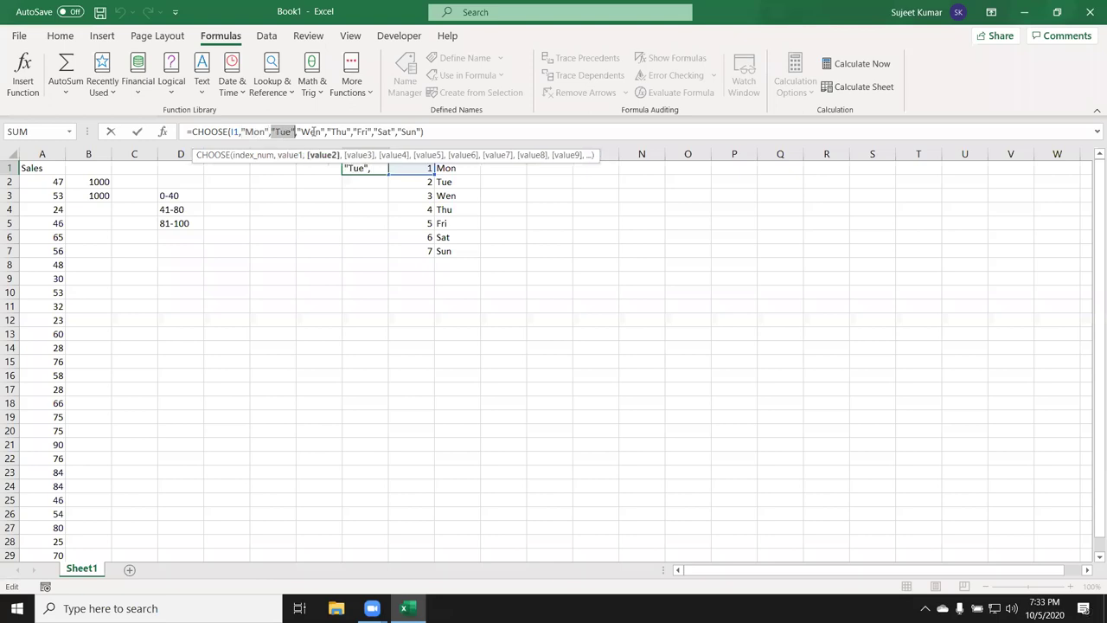
double_click(311, 132)
double_click(339, 132)
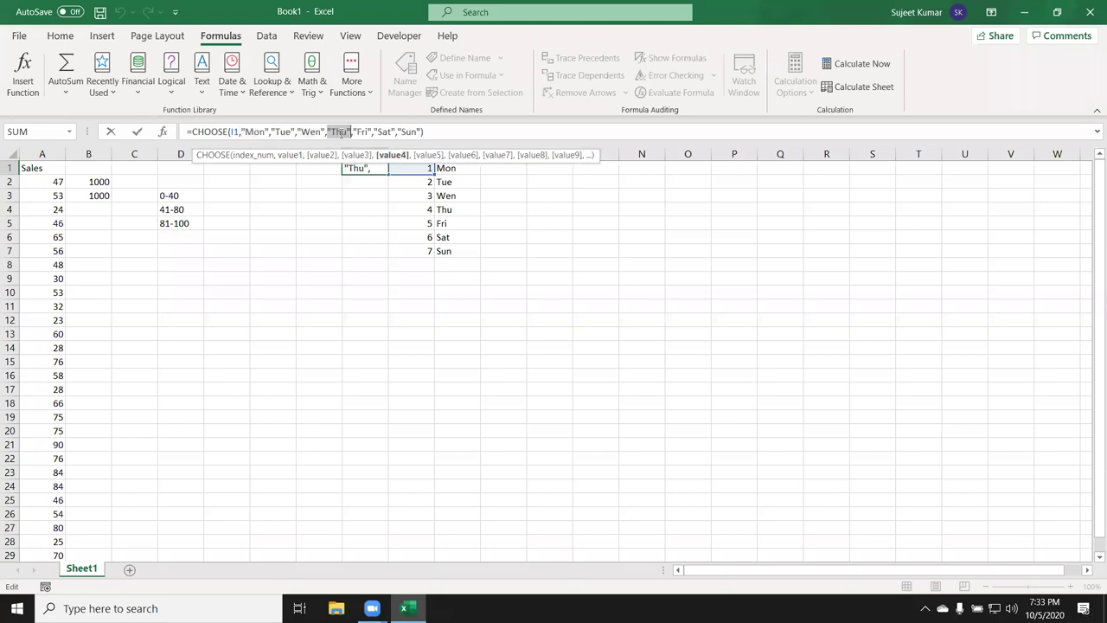
key("Escape")
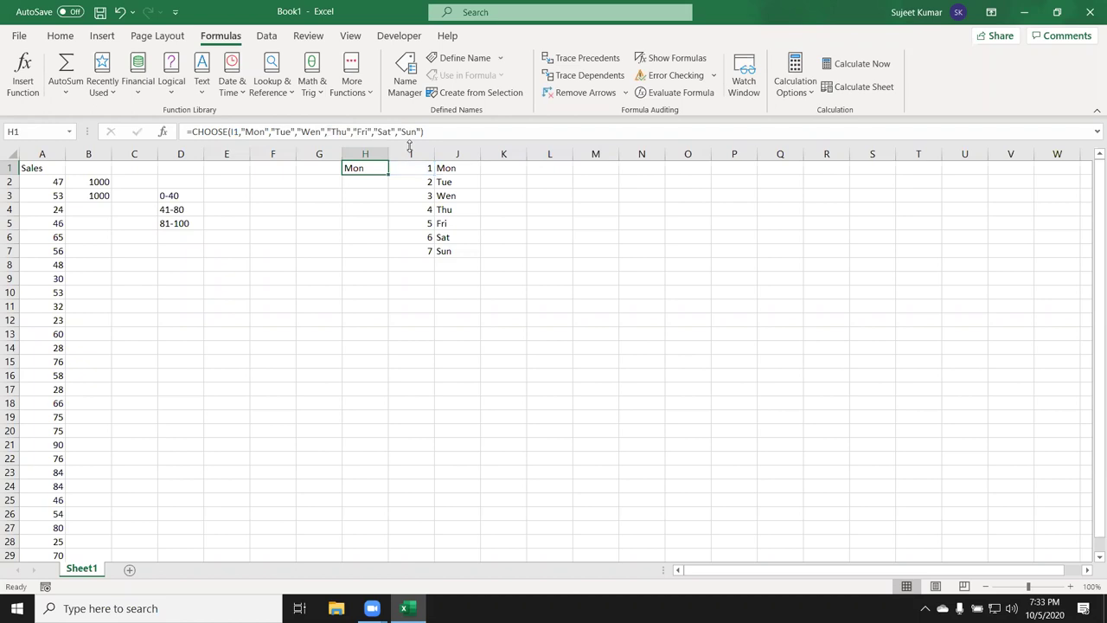
double_click(477, 168)
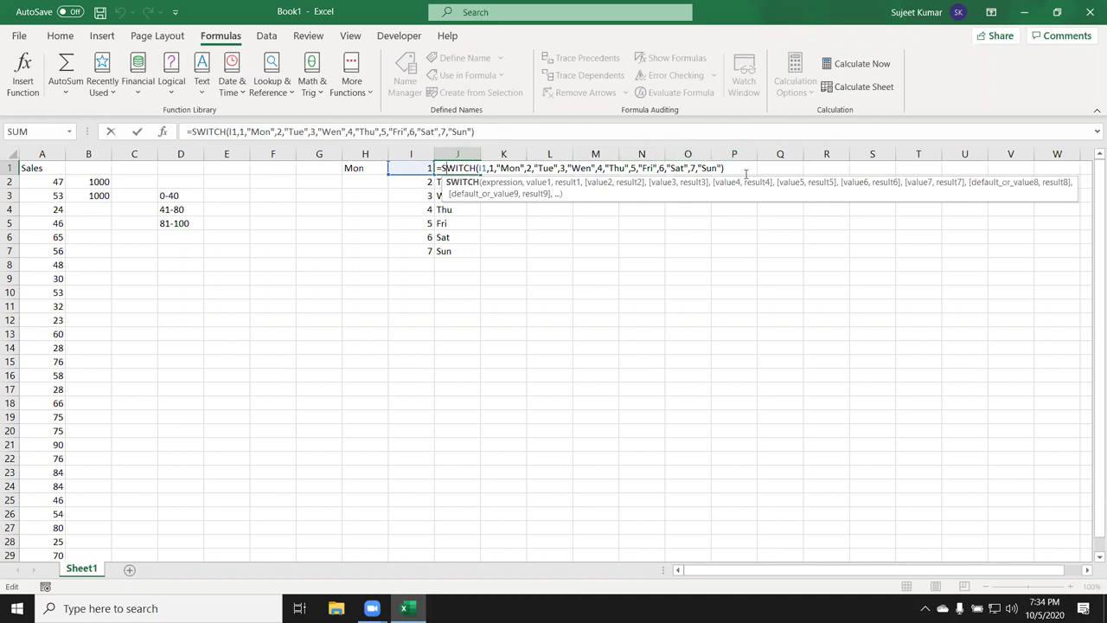
- Add a default value to the end of J1's SWITCH formula
key("Left")
key("Delete")
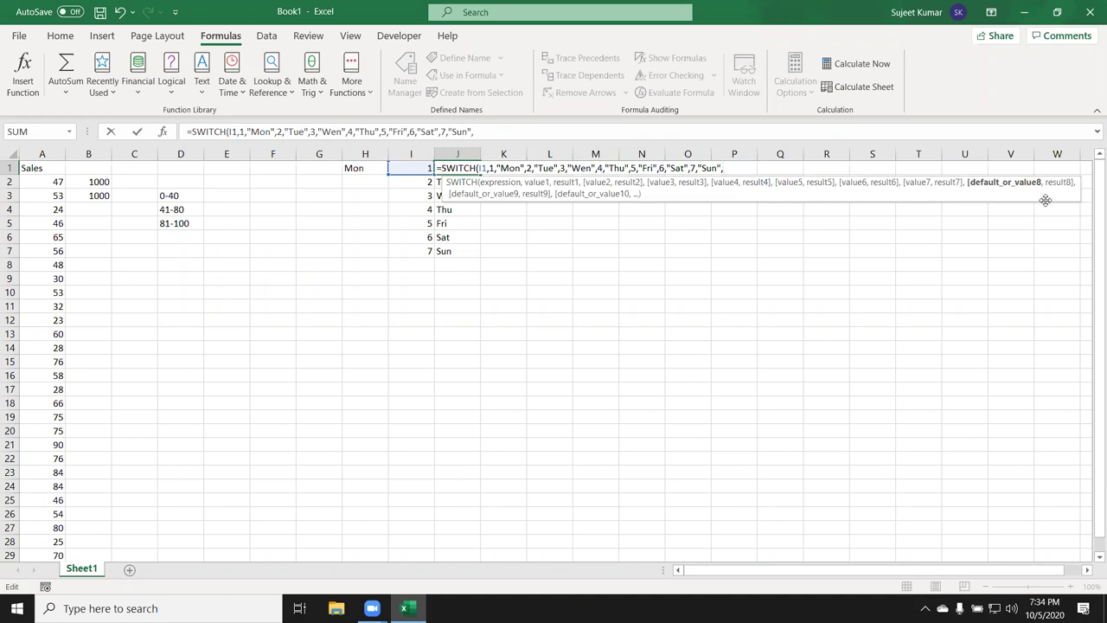
type("O")
type("\"")
key("Return")
- Test the formulas by entering hkj in I1, then undo it back to 1
key("Up")
key("Left")
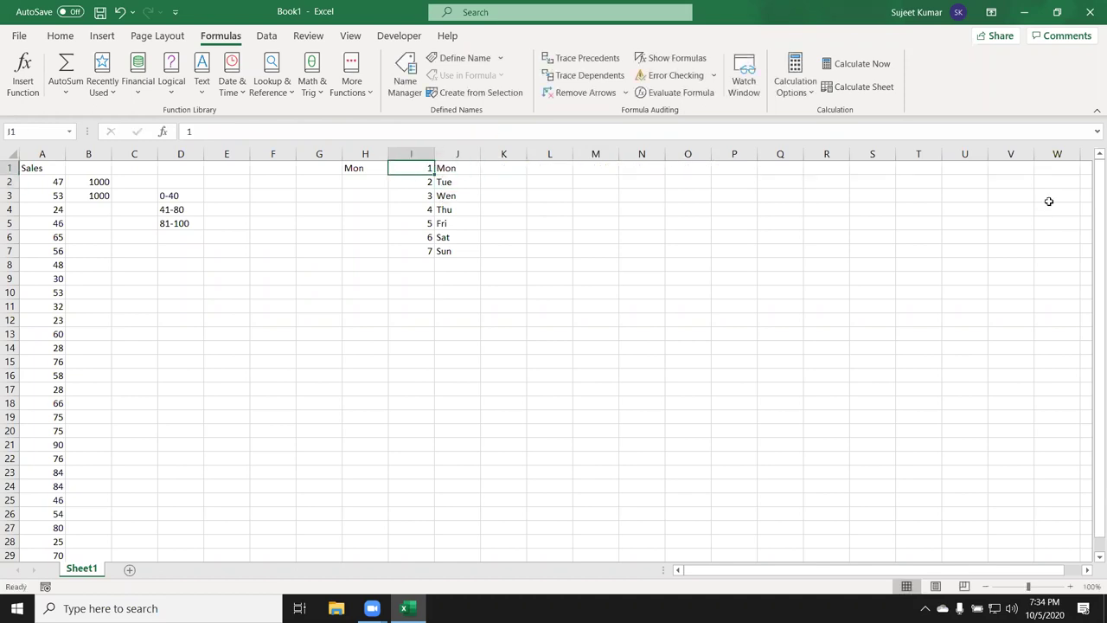
type("hkj")
key("Tab")
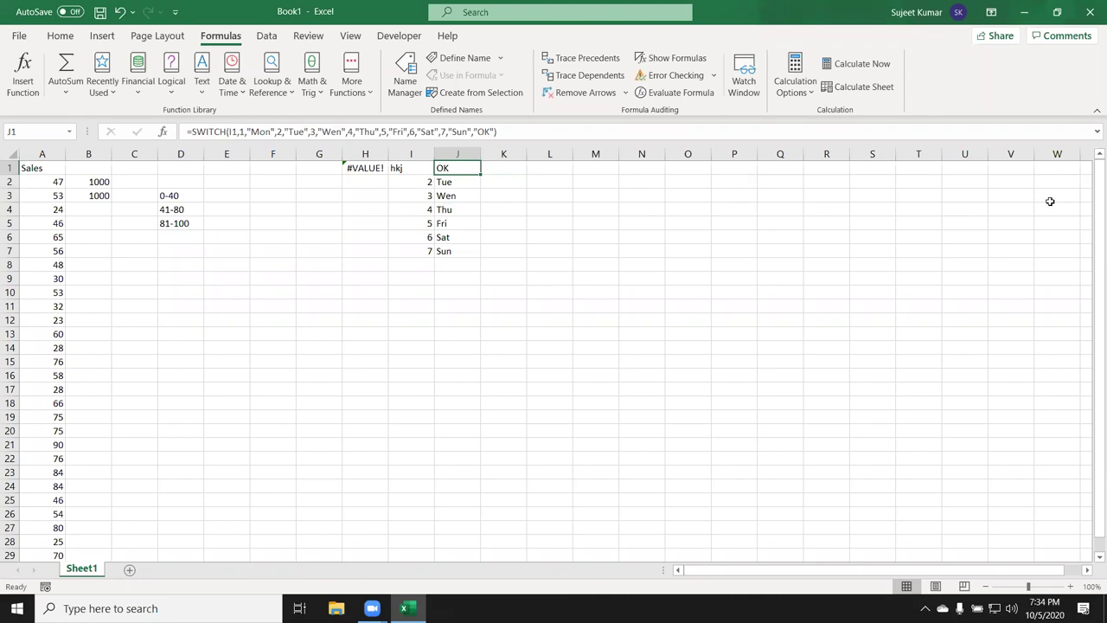
key("ctrl+z")
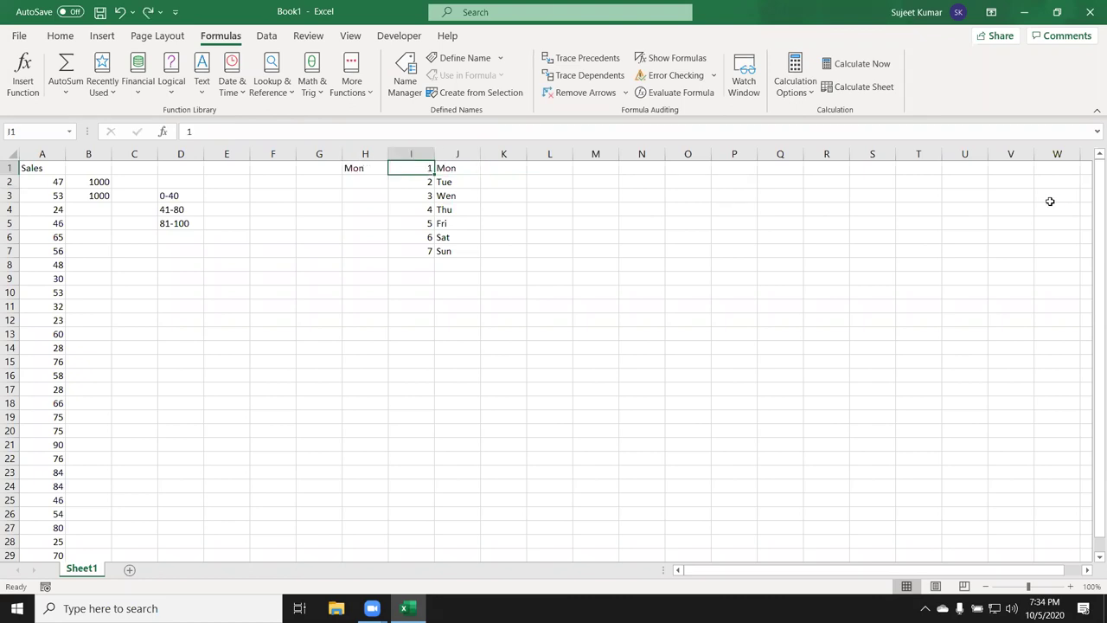
- Review the SWITCH formula in J1 and the IFS formula in B3
left_click(461, 173)
key("ctrl+Down")
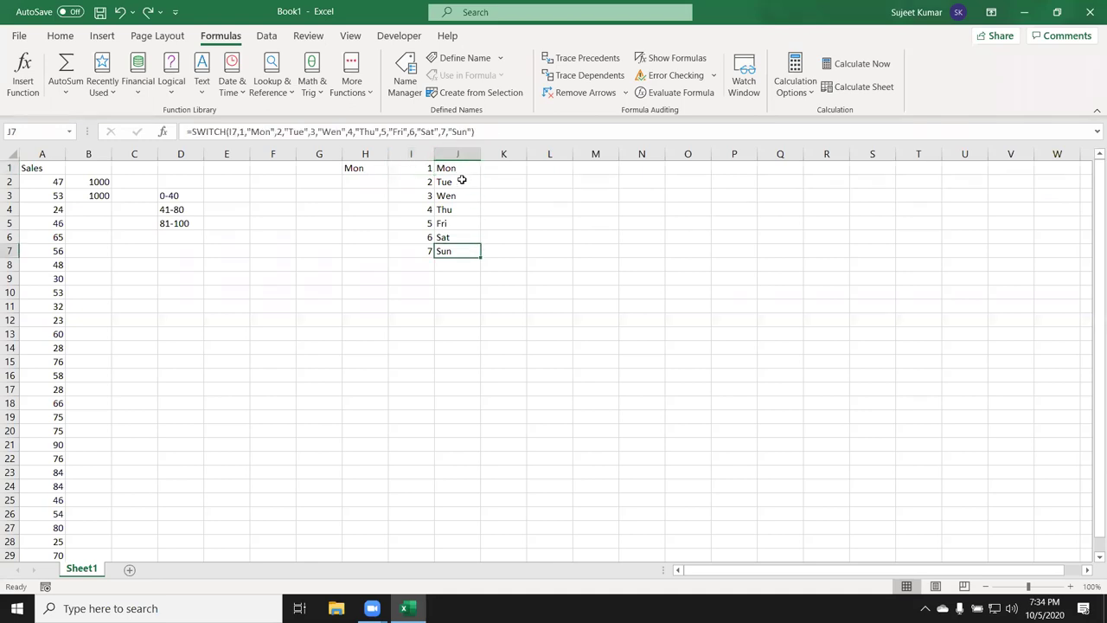
double_click(469, 167)
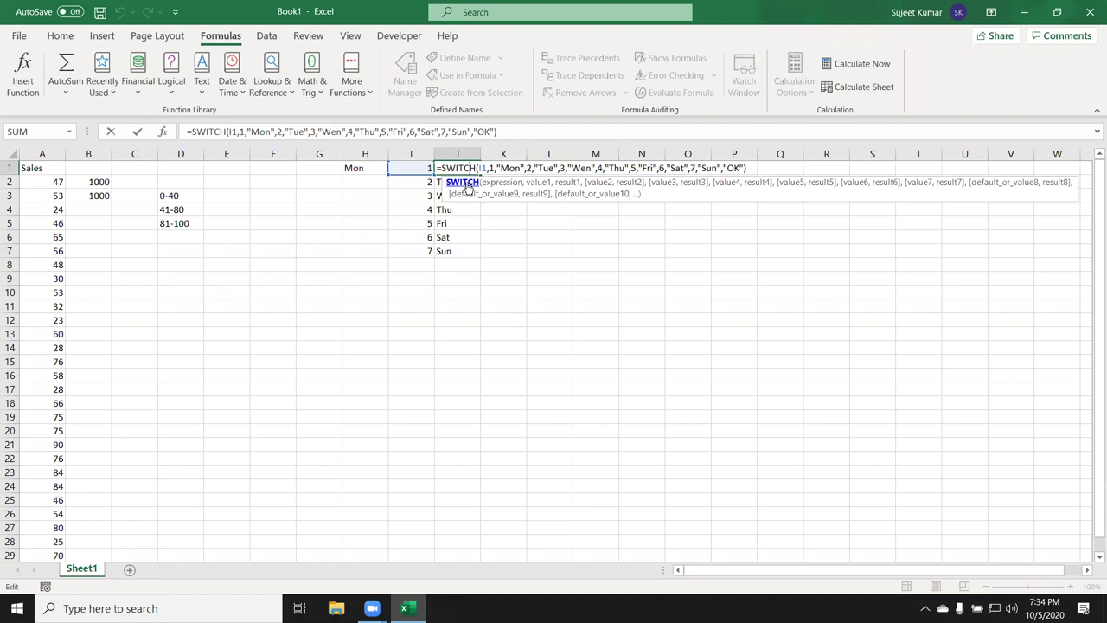
key("Return")
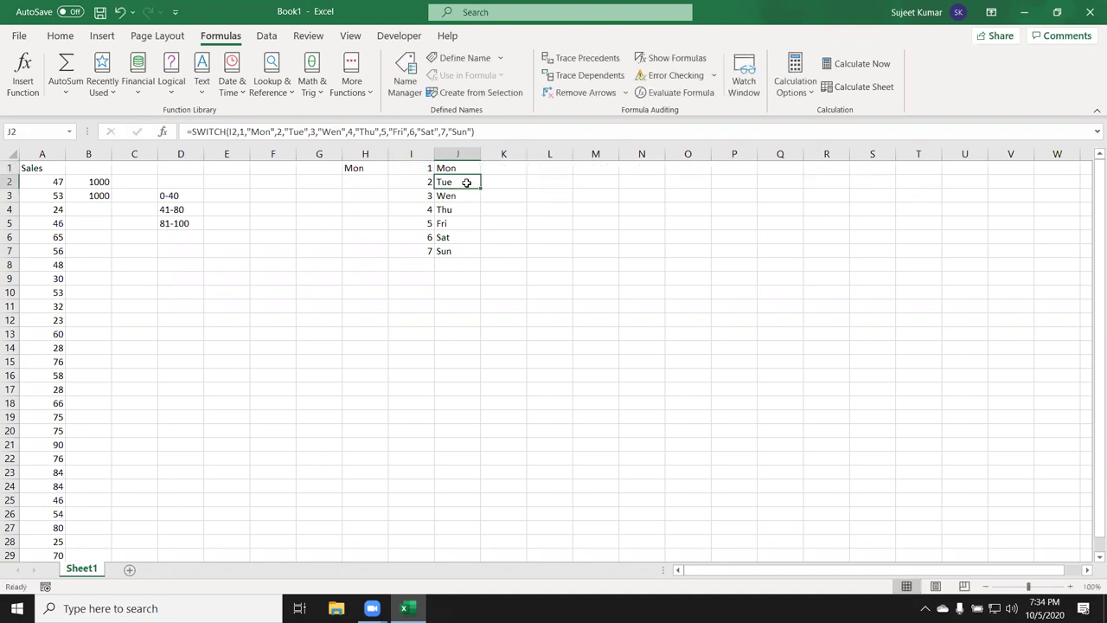
left_click(100, 197)
double_click(100, 197)
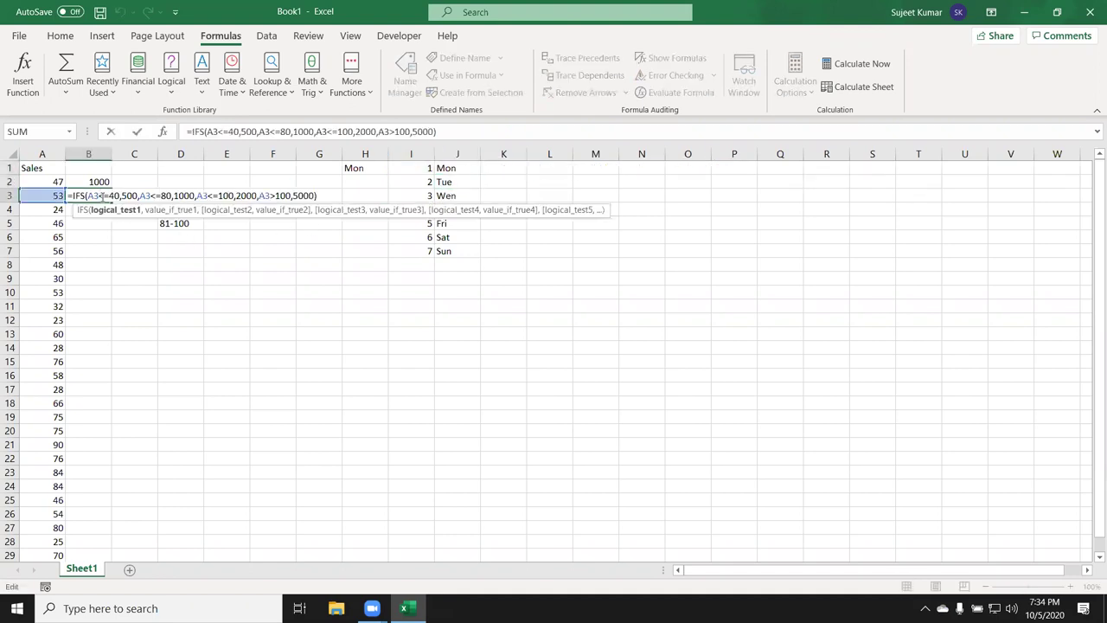
key("Return")
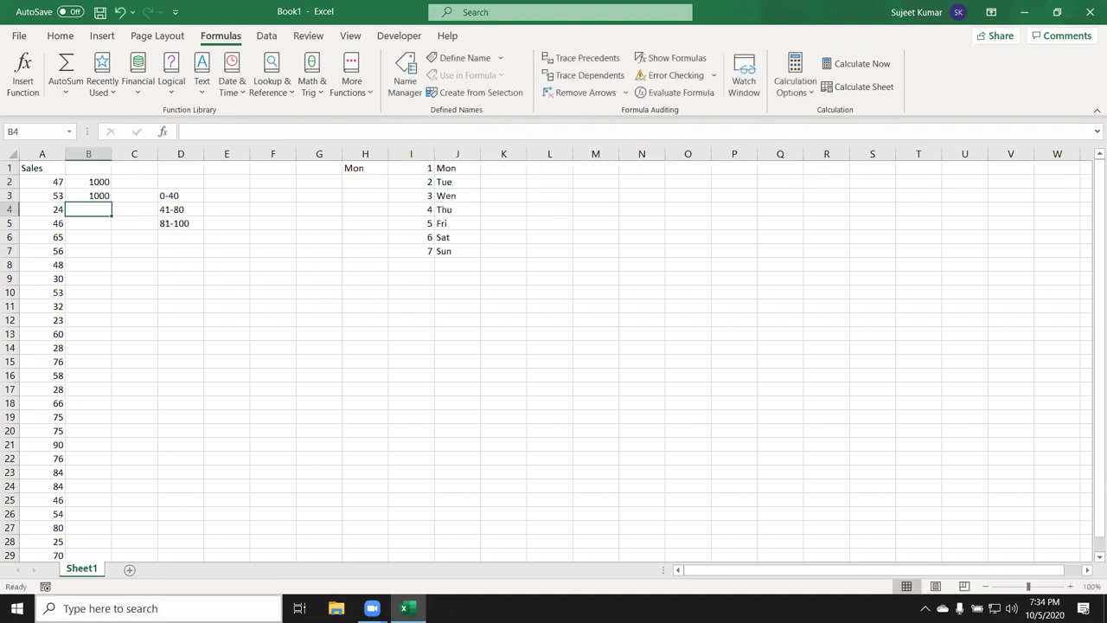
- Launch Google Chrome by searching 'ch' in Windows Search and maximize its window
key("super+s")
type("h")
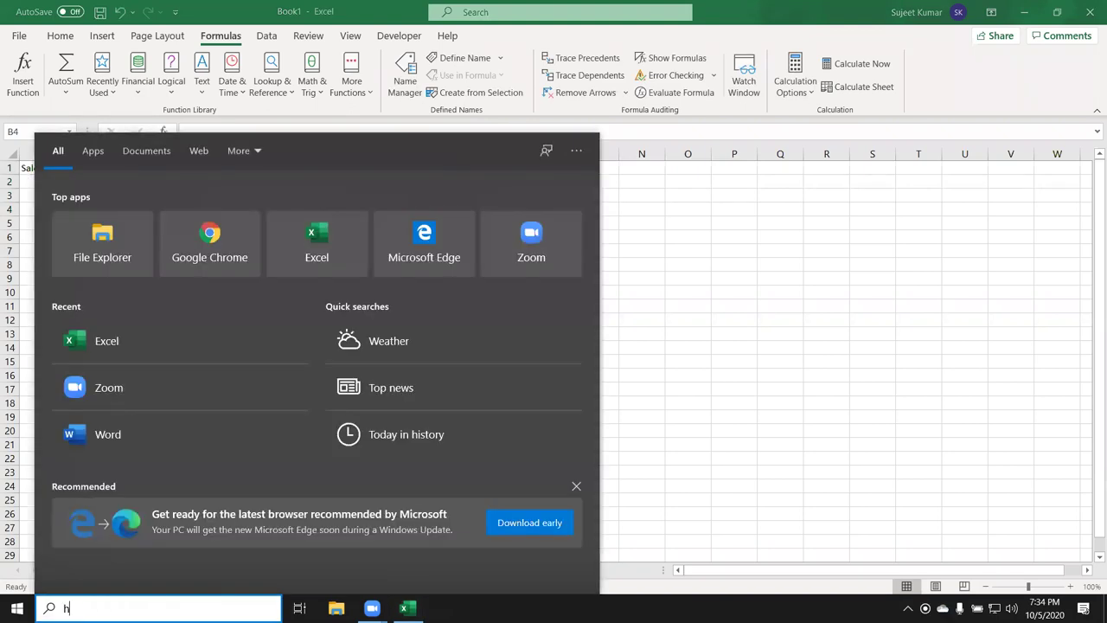
key("BackSpace")
type("ch")
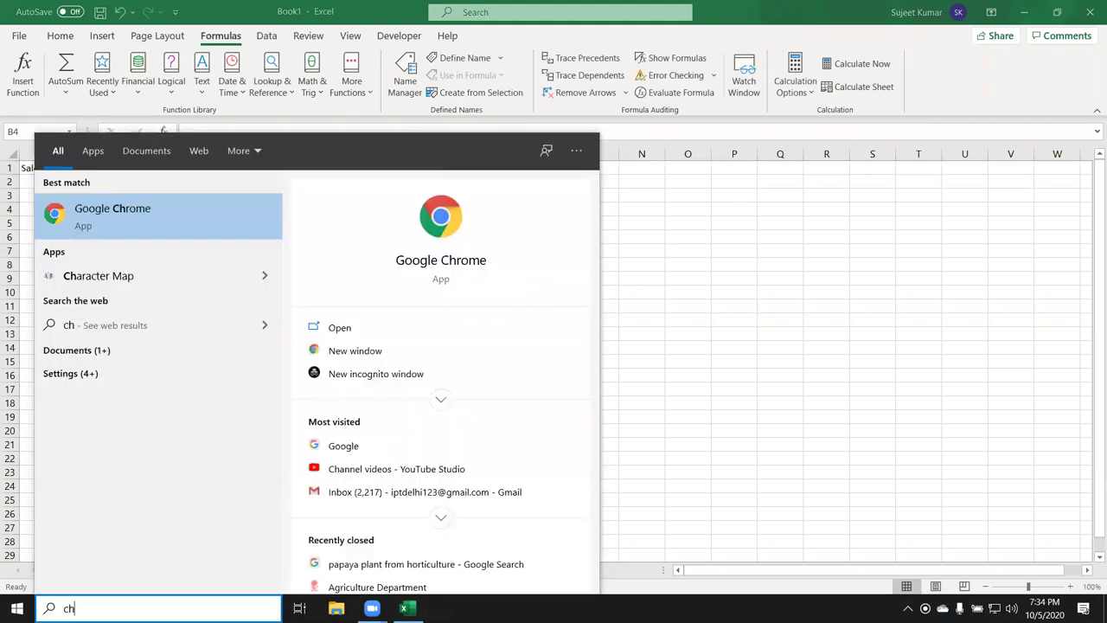
left_click(472, 268)
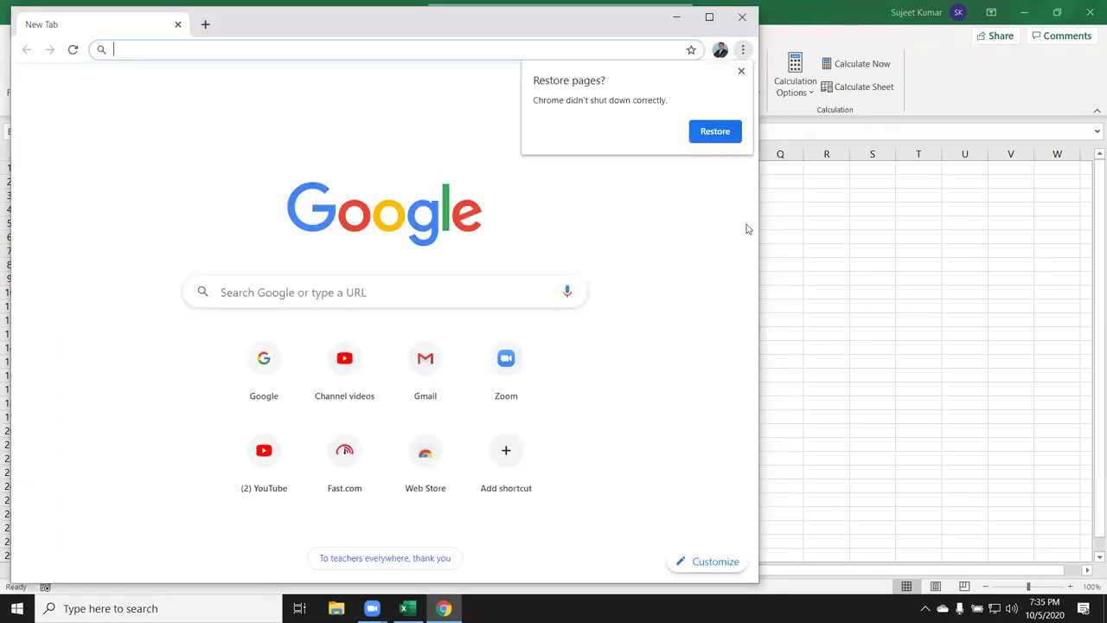
left_click(709, 17)
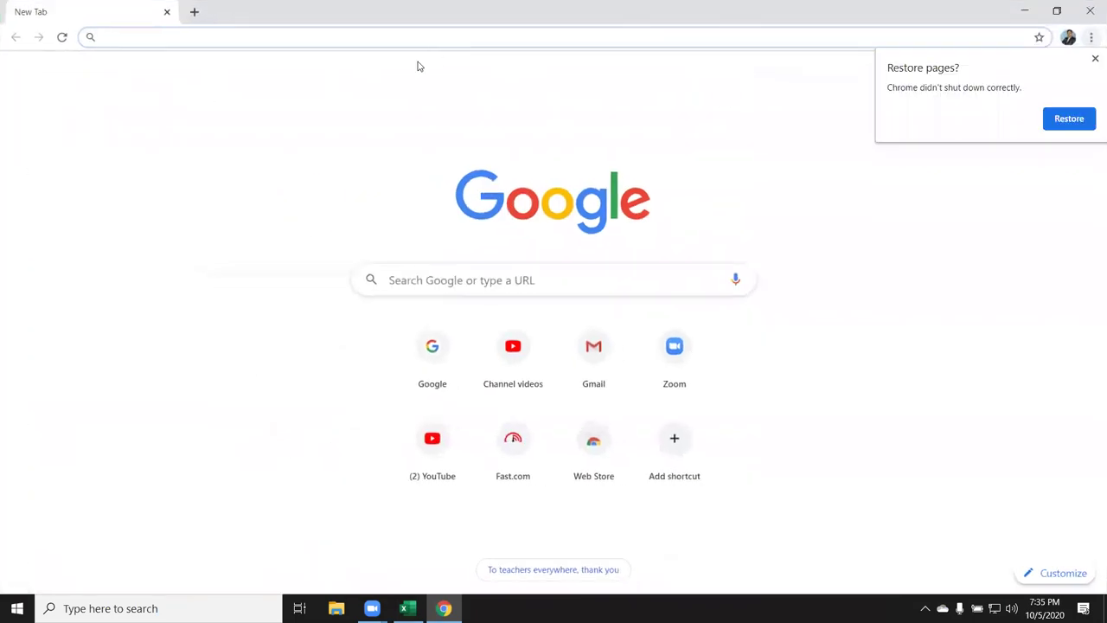
- Go to Gmail, dismiss the Restore pages prompt and show the Sent mail folder
type("gmail.com")
key("Return")
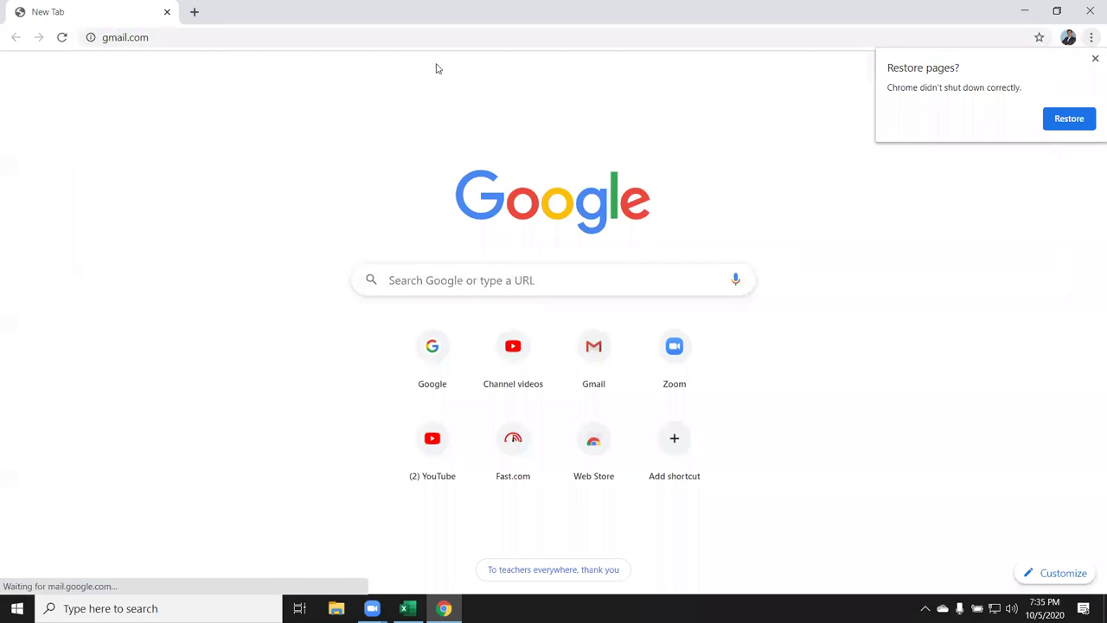
left_click(1094, 59)
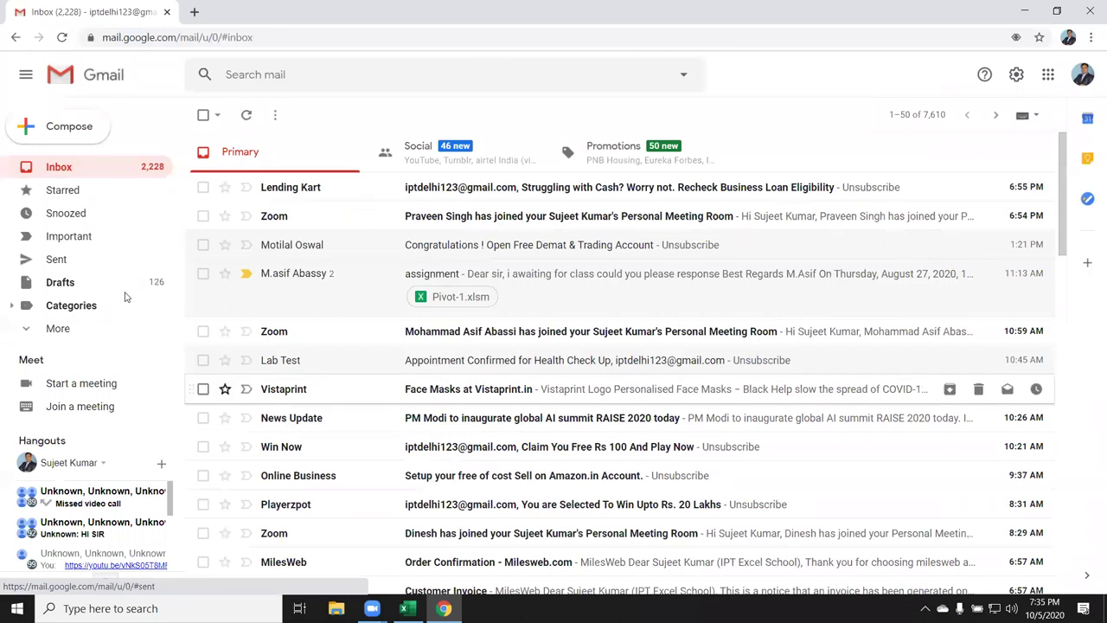
left_click(84, 268)
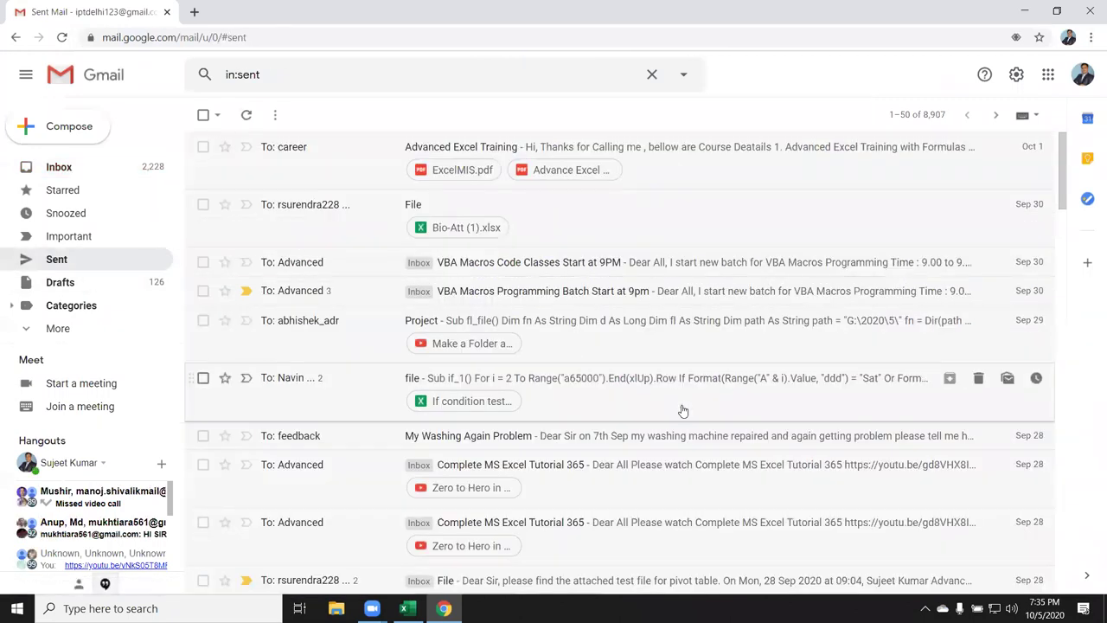
- Open the sent email titled 'file' and scroll through its thread
left_click(493, 413)
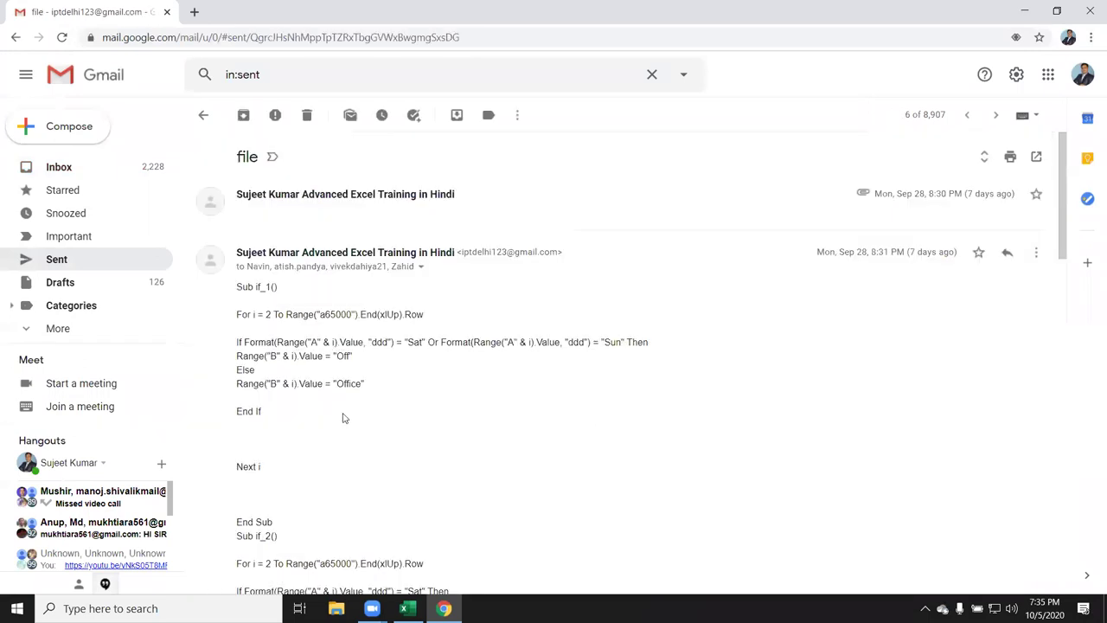
scroll(380, 418, "down", 3)
scroll(388, 437, "down", 5)
scroll(390, 442, "down", 5)
scroll(394, 443, "down", 1)
scroll(394, 442, "up", 5)
scroll(392, 442, "up", 8)
scroll(392, 439, "up", 1)
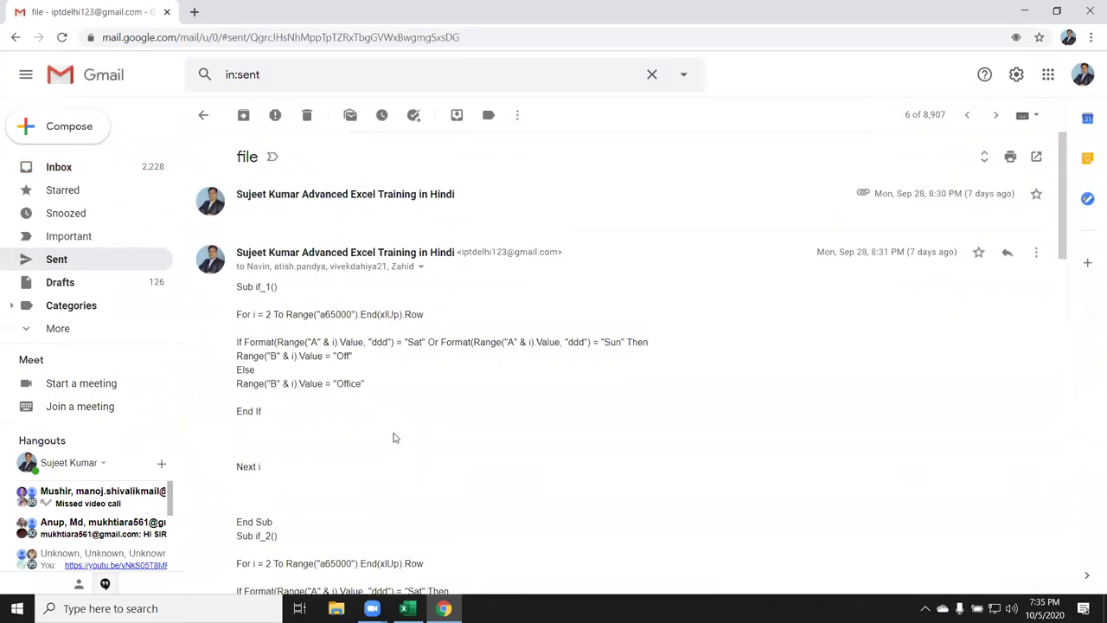
- Download the If condition test (1).xlsm attachment and open it in Excel
left_click(369, 216)
mouse_move(295, 303)
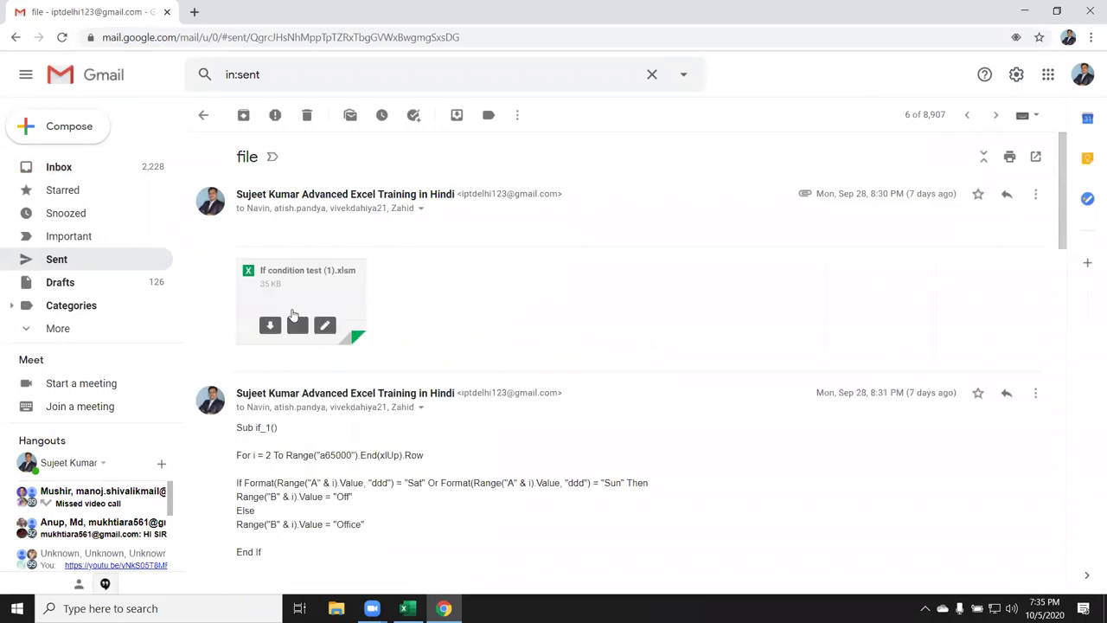
left_click(272, 330)
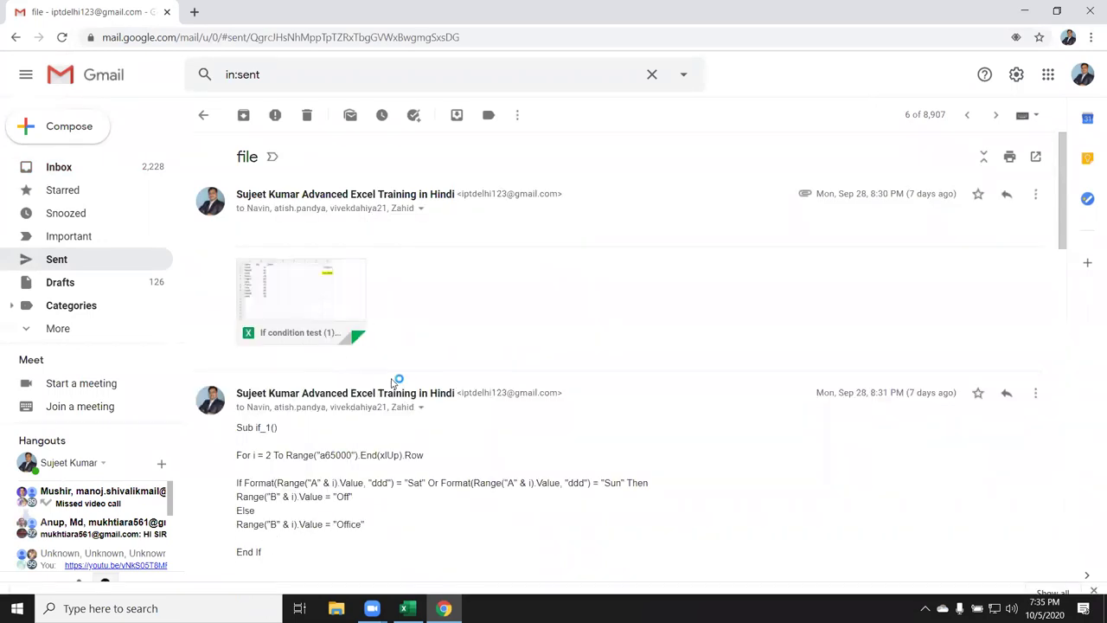
left_click(97, 579)
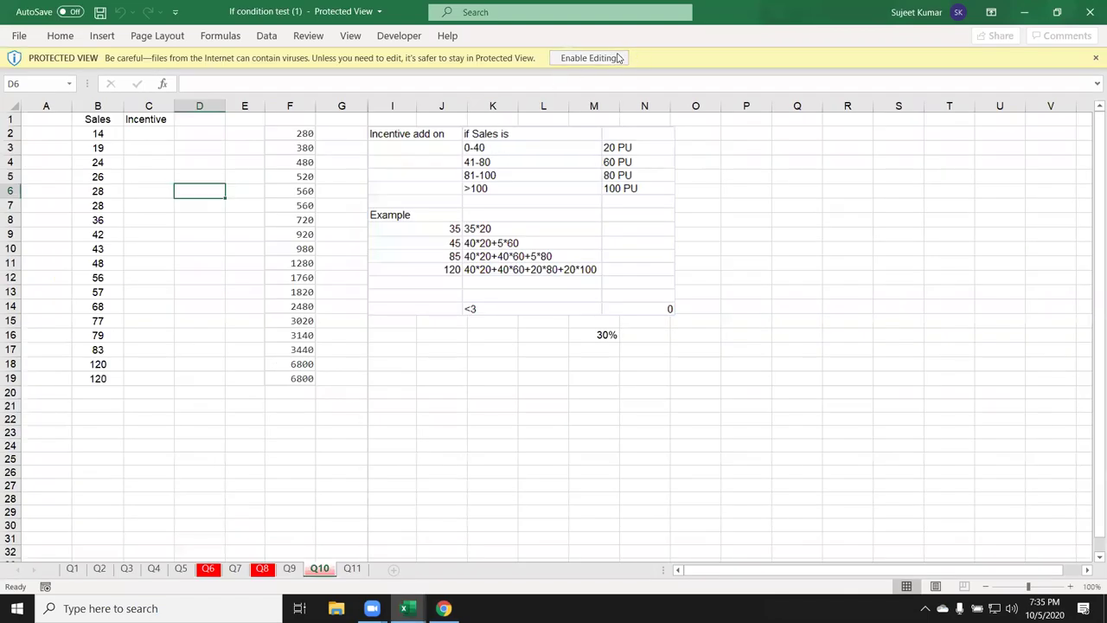
- Enable editing on the downloaded workbook and switch to the Q1 sheet
left_click(611, 57)
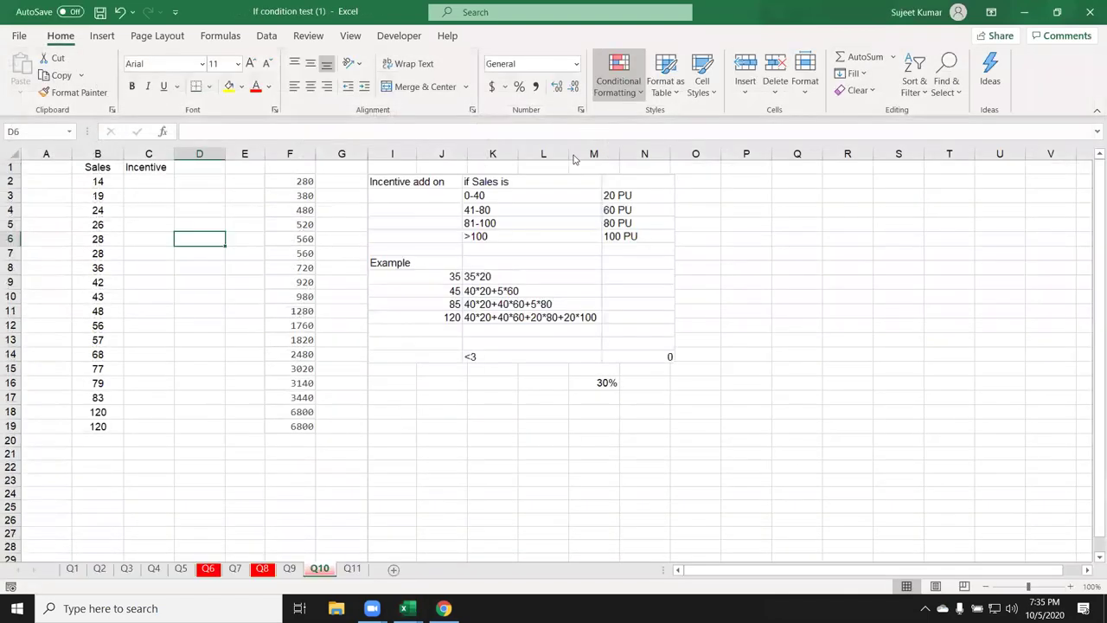
left_click(161, 366)
left_click(74, 569)
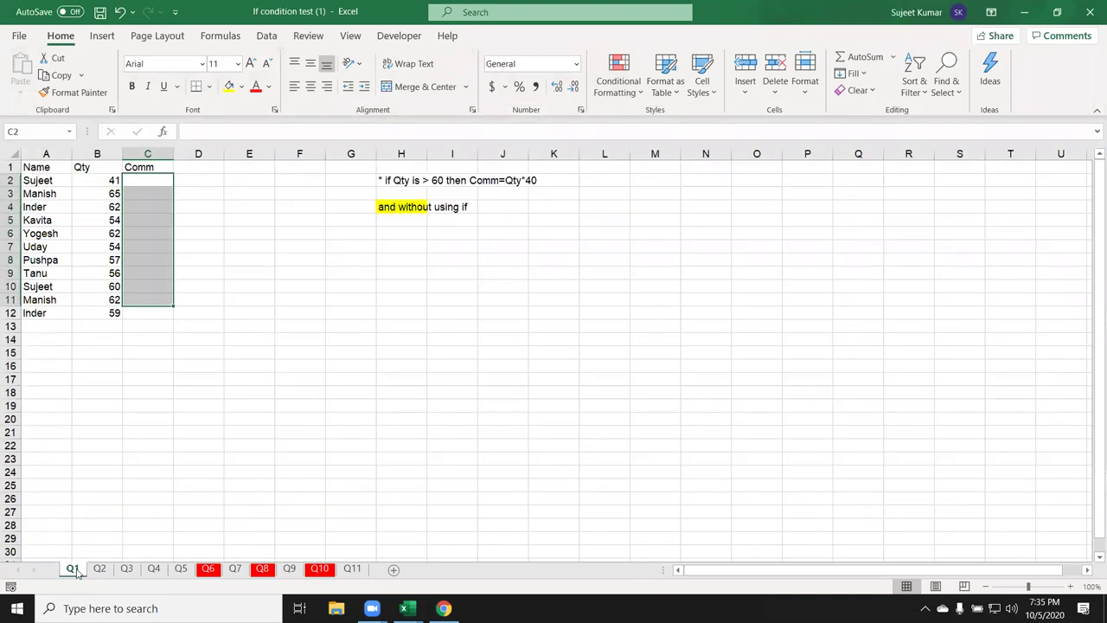
- Review Q1 by selecting the Qty values B2:B11, the empty Comm cells and the H2 task note
left_click(268, 389)
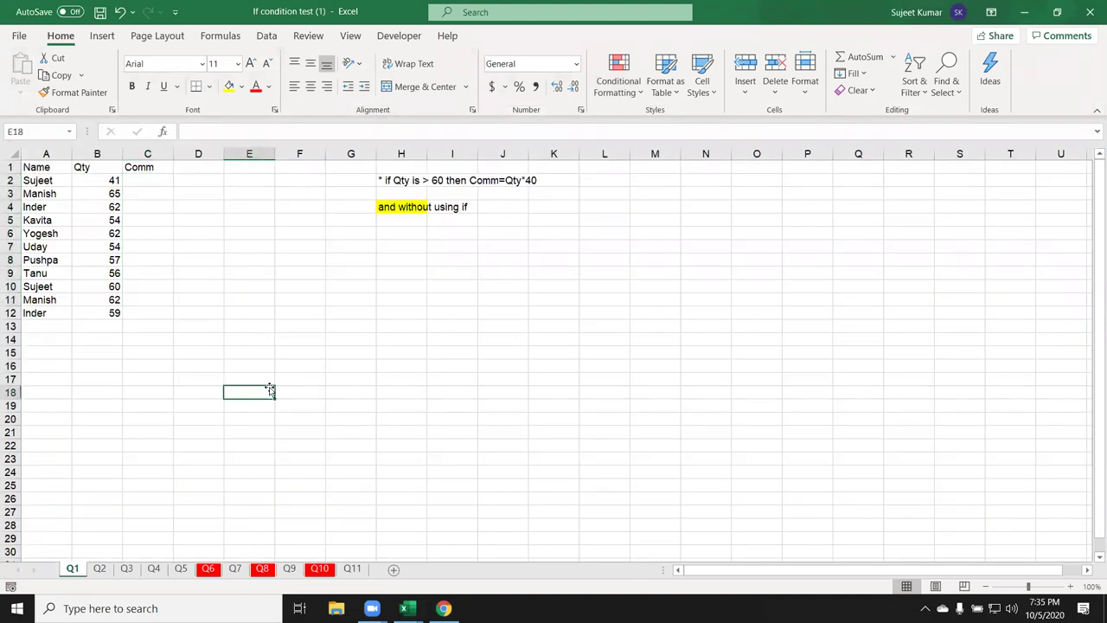
left_click_drag(98, 181, 98, 299)
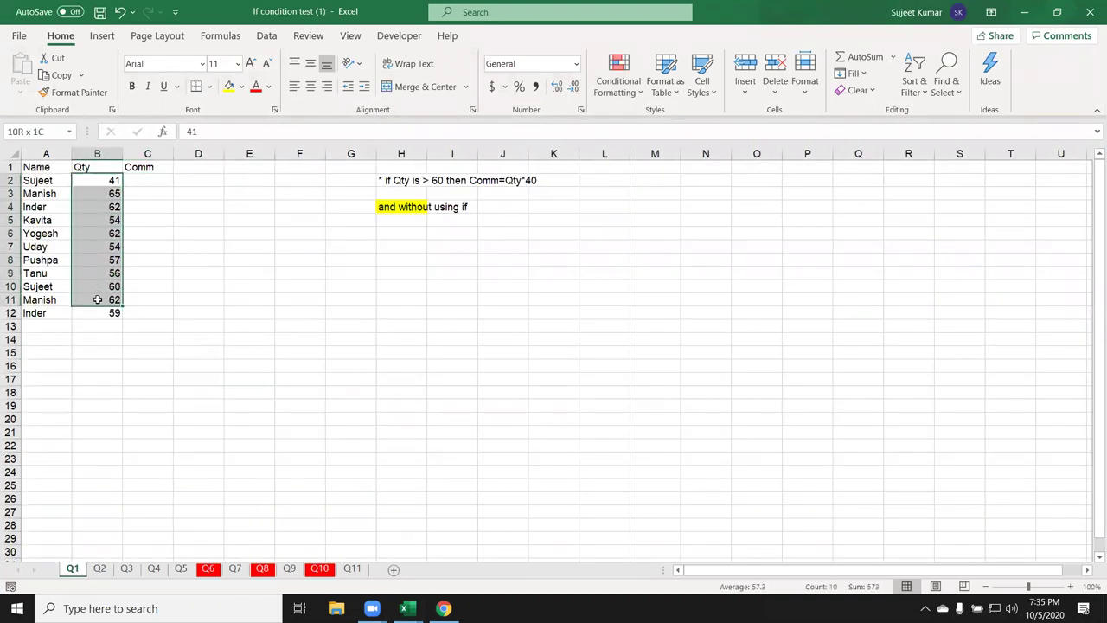
left_click_drag(147, 184, 145, 236)
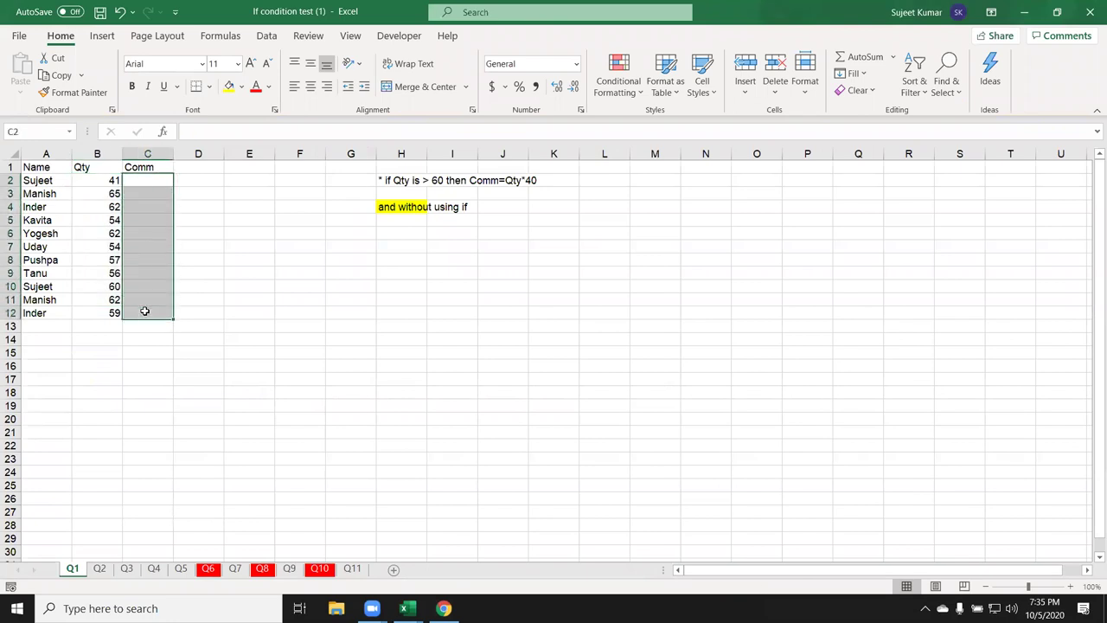
left_click(381, 181)
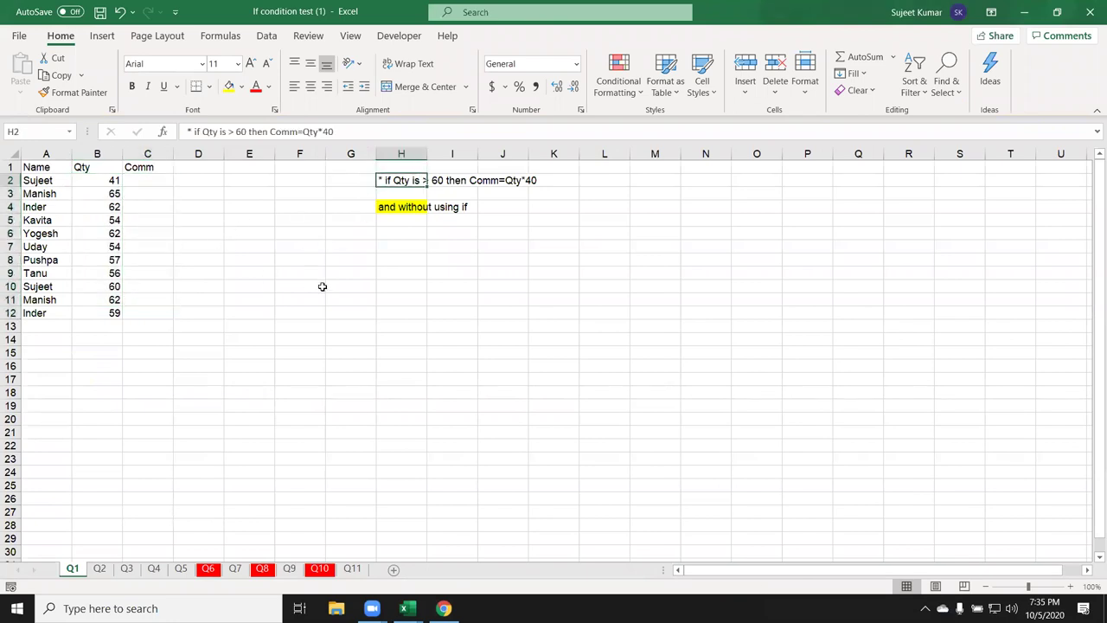
left_click(311, 288)
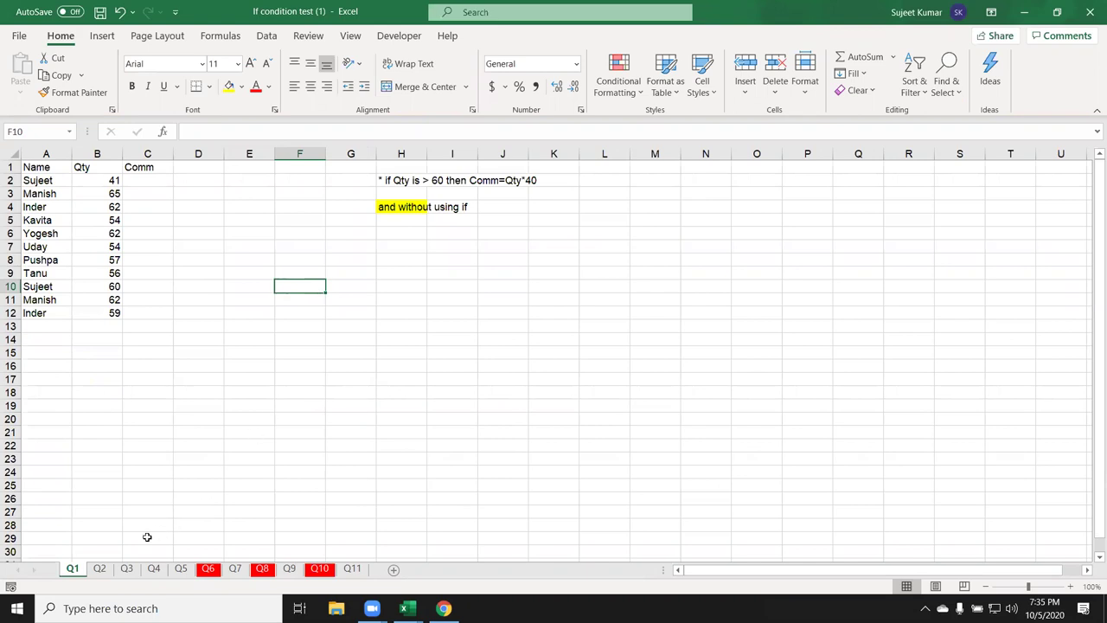
- Switch to the Q2 sheet with the Marks pass/fail exercise
left_click(99, 569)
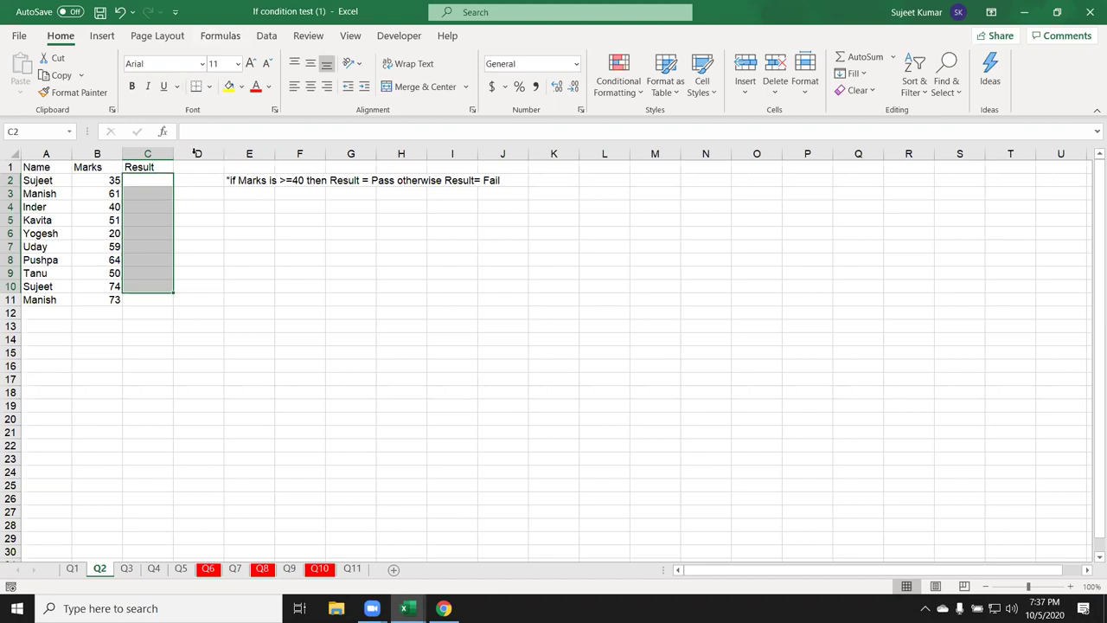
- On Q2, select sample Marks values (61, 51, 20, 59) and the first Result cell C2
left_click(110, 176)
left_click(113, 192)
left_click(112, 220)
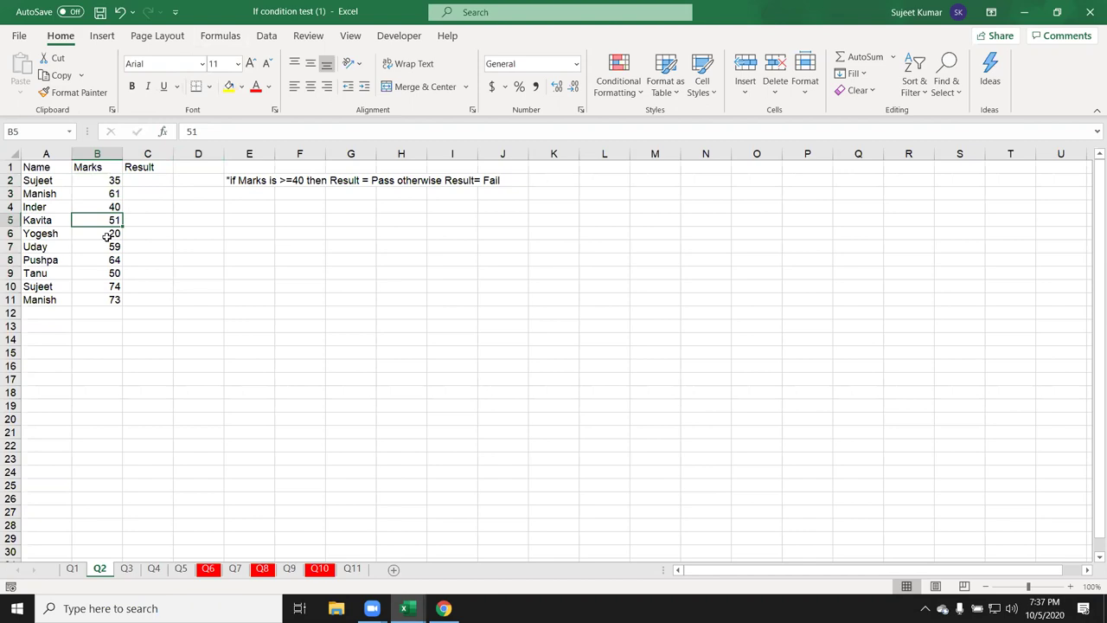
left_click_drag(110, 234, 113, 248)
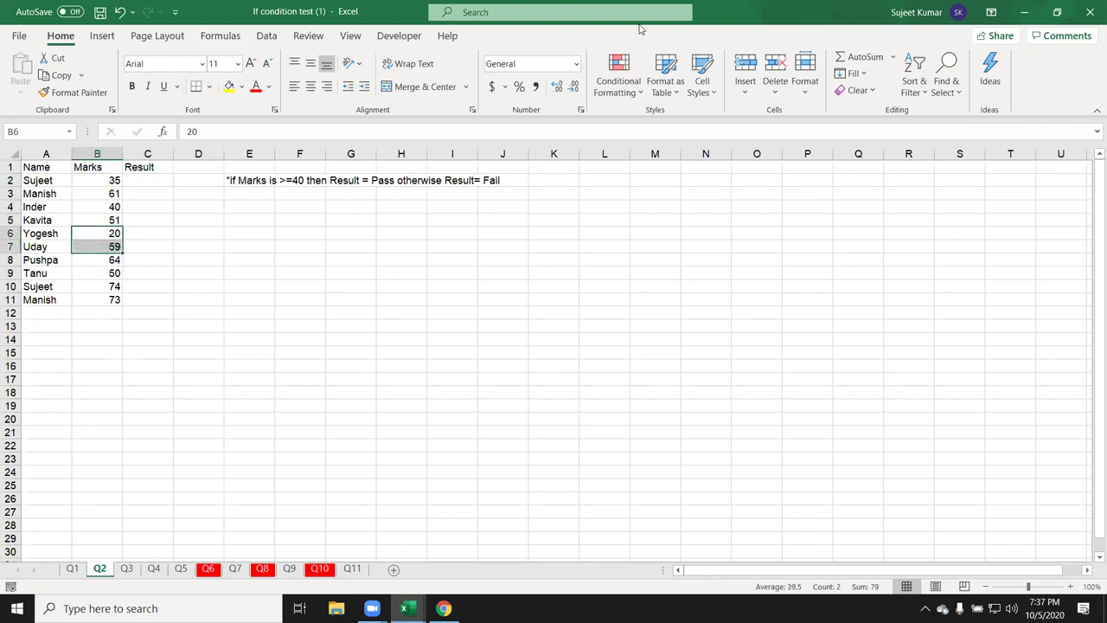
left_click(152, 181)
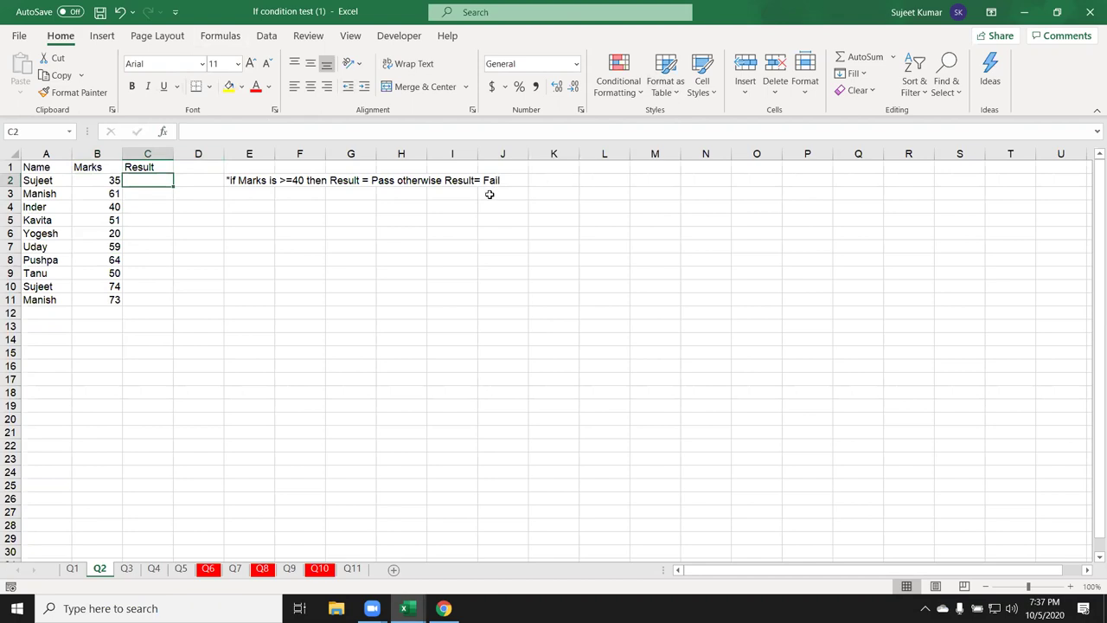
- Review the Q3 Distance and Area cells B3:C12, then move to the Q4 sheet
left_click(132, 573)
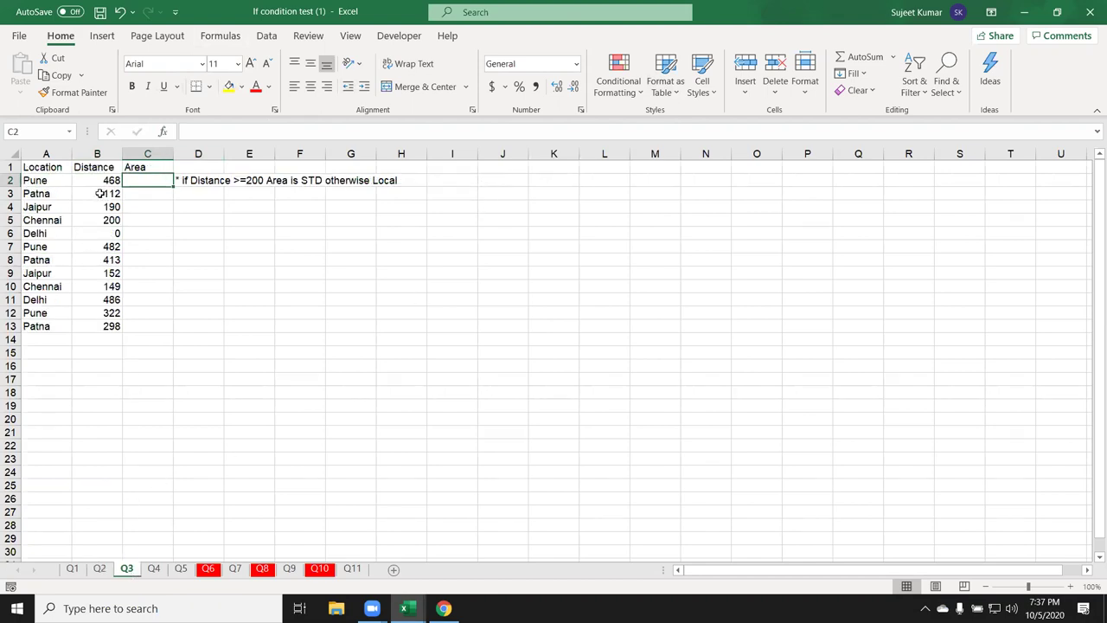
mouse_move(100, 190)
left_mouse_down()
mouse_move(124, 311)
mouse_move(112, 311)
left_mouse_up()
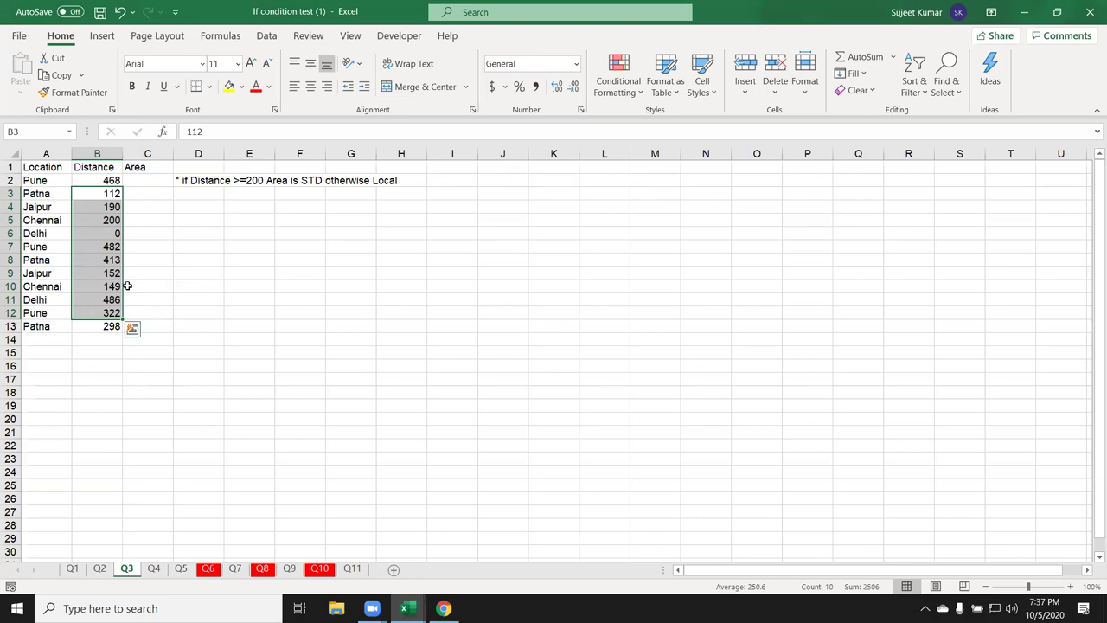
left_click(157, 573)
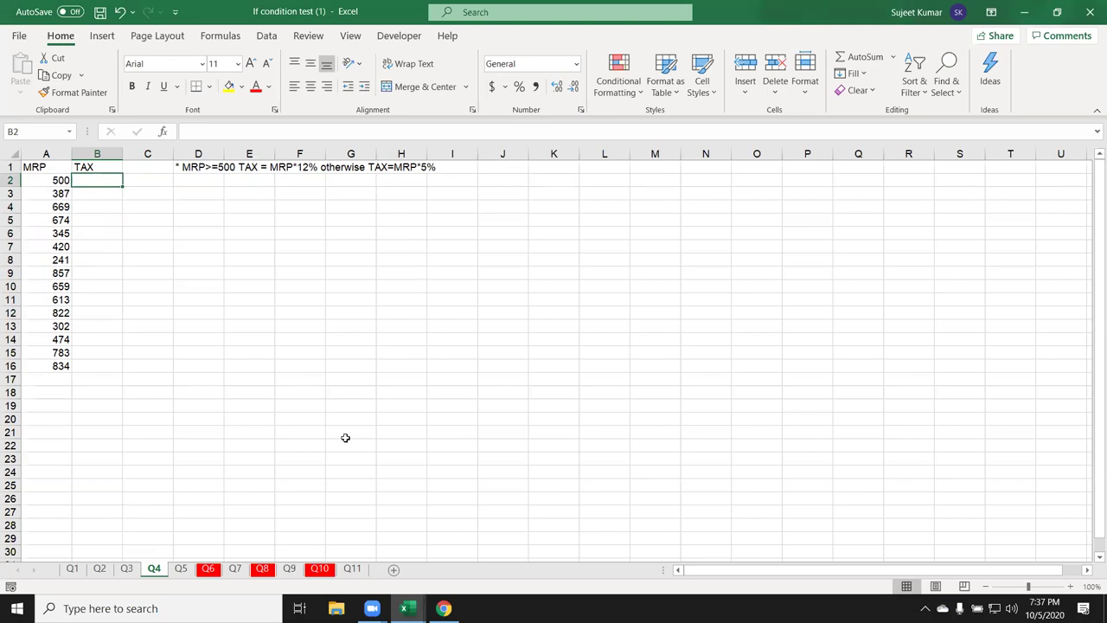
- Review the Q5 Time values and the Q6 student marks and instruction notes
left_click(182, 569)
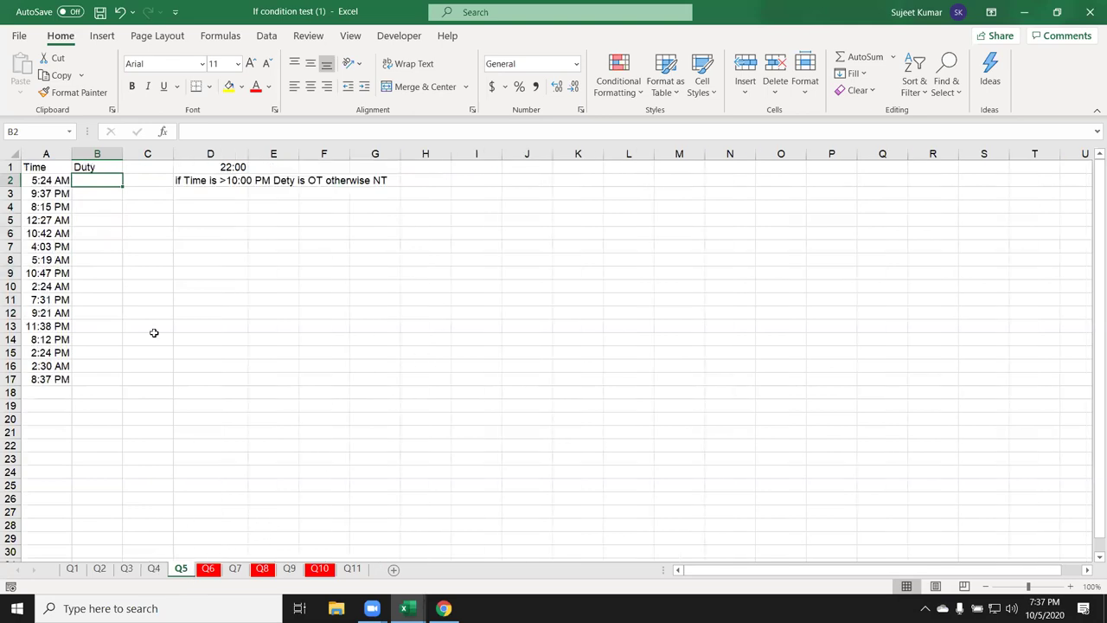
left_click(57, 180)
left_click_drag(57, 207, 61, 311)
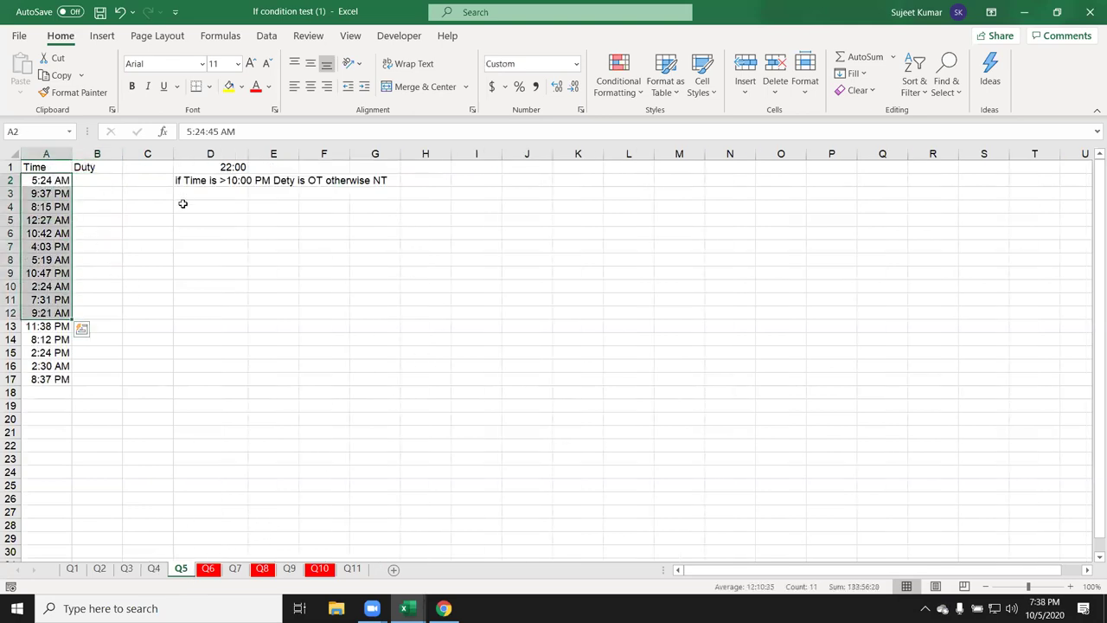
left_click(207, 569)
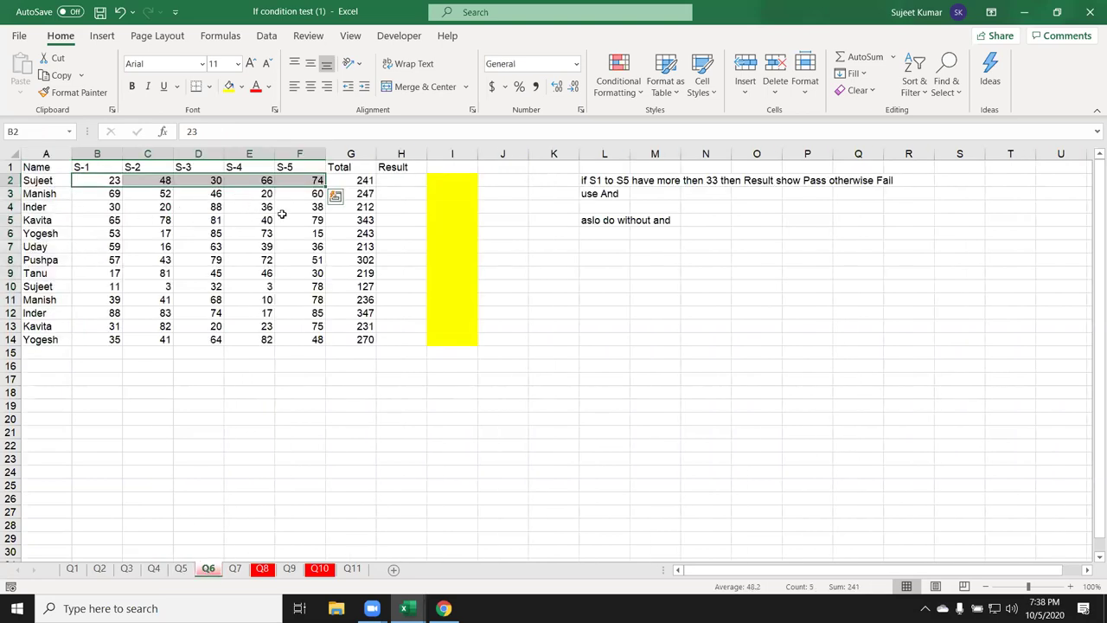
left_click_drag(114, 179, 251, 180)
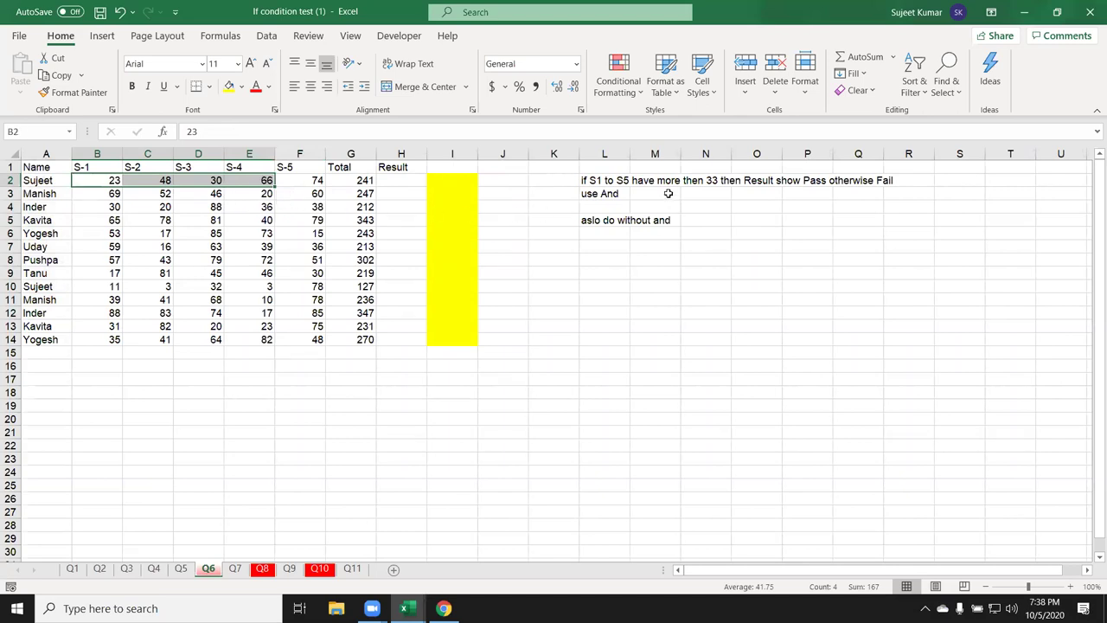
left_click_drag(626, 190, 618, 179)
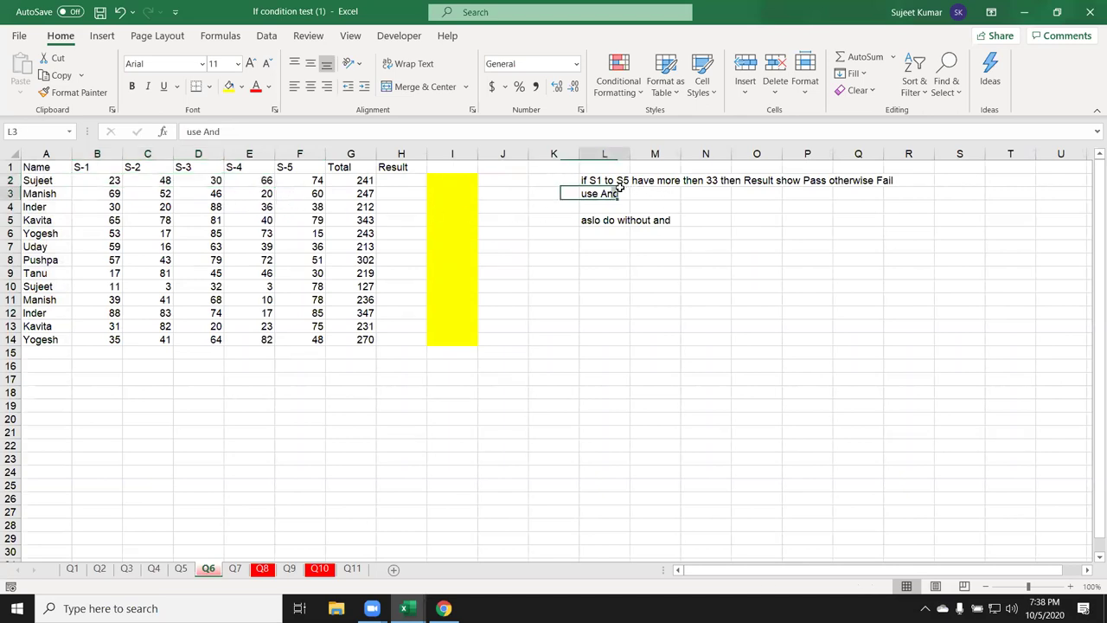
left_click(601, 220)
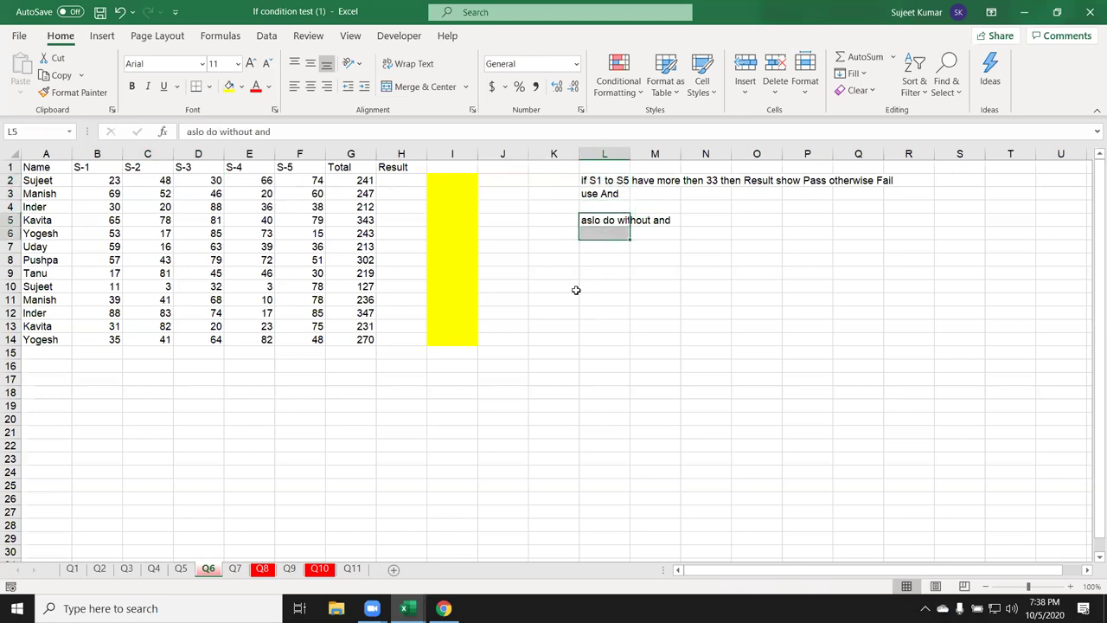
left_click(574, 289)
- Review the Q7 Marks and Grade cells and the Q8 Incentive and sales range cells
left_click(235, 569)
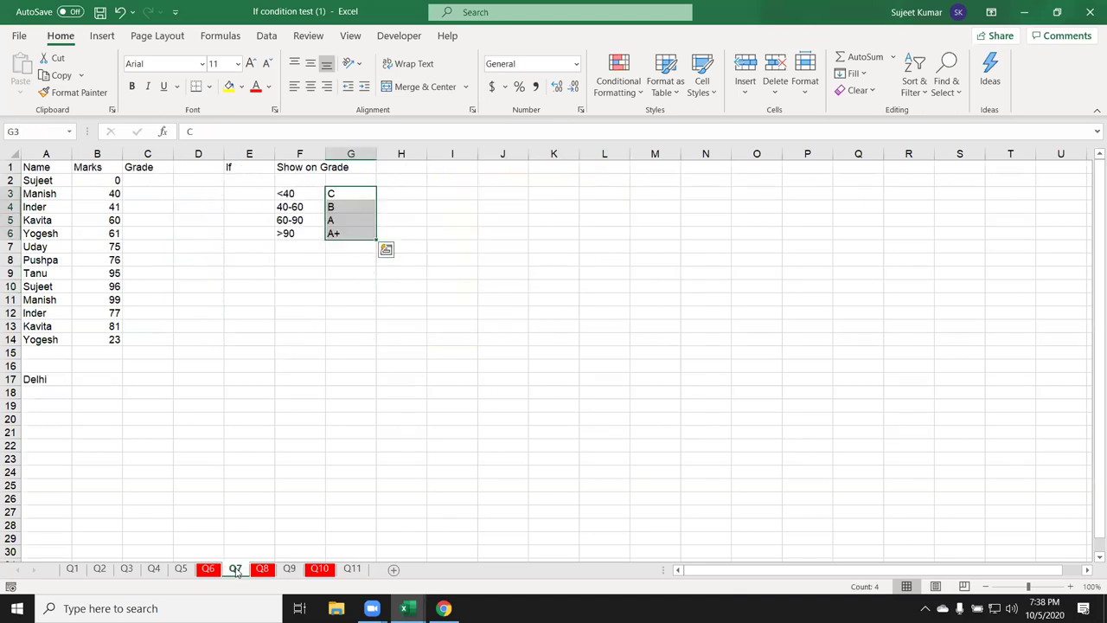
left_click(233, 382)
left_click_drag(108, 184, 95, 341)
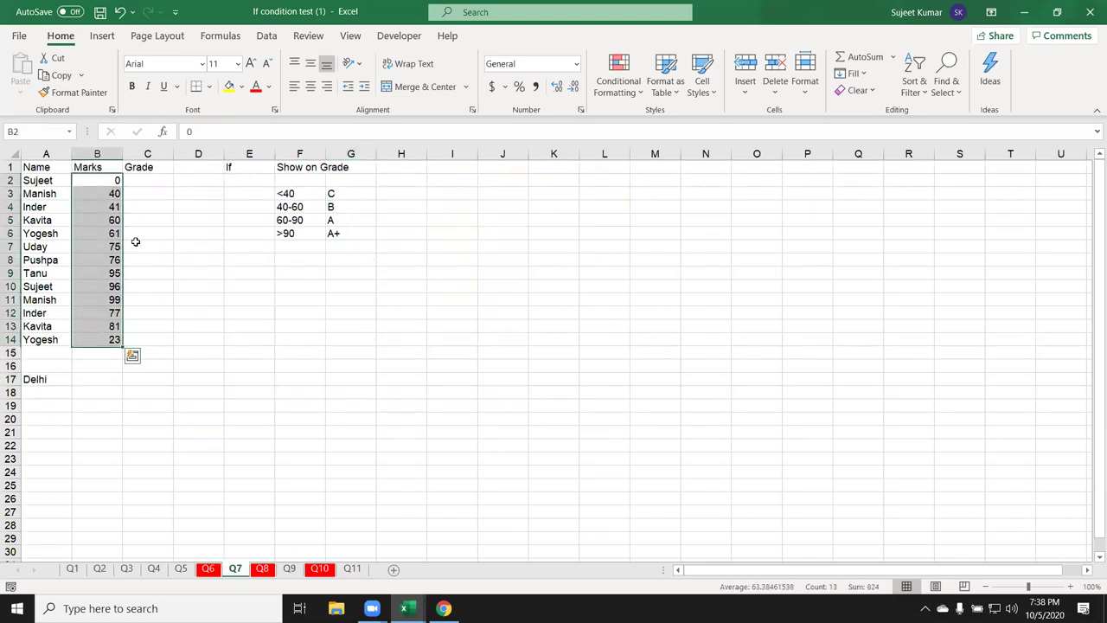
left_click_drag(146, 183, 151, 325)
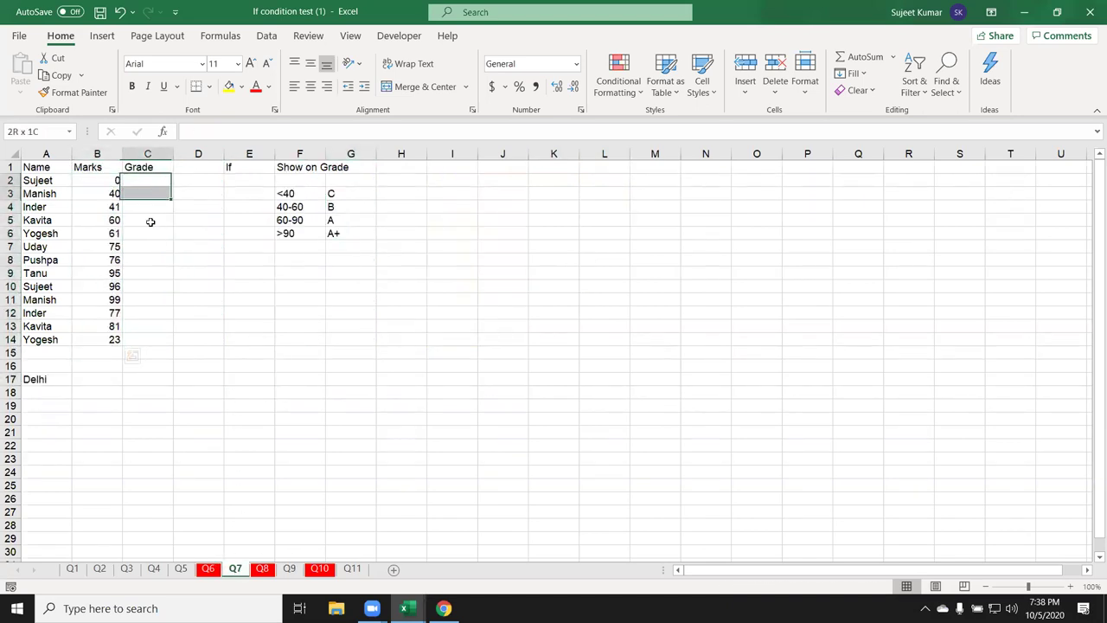
left_click(262, 569)
left_click(299, 381)
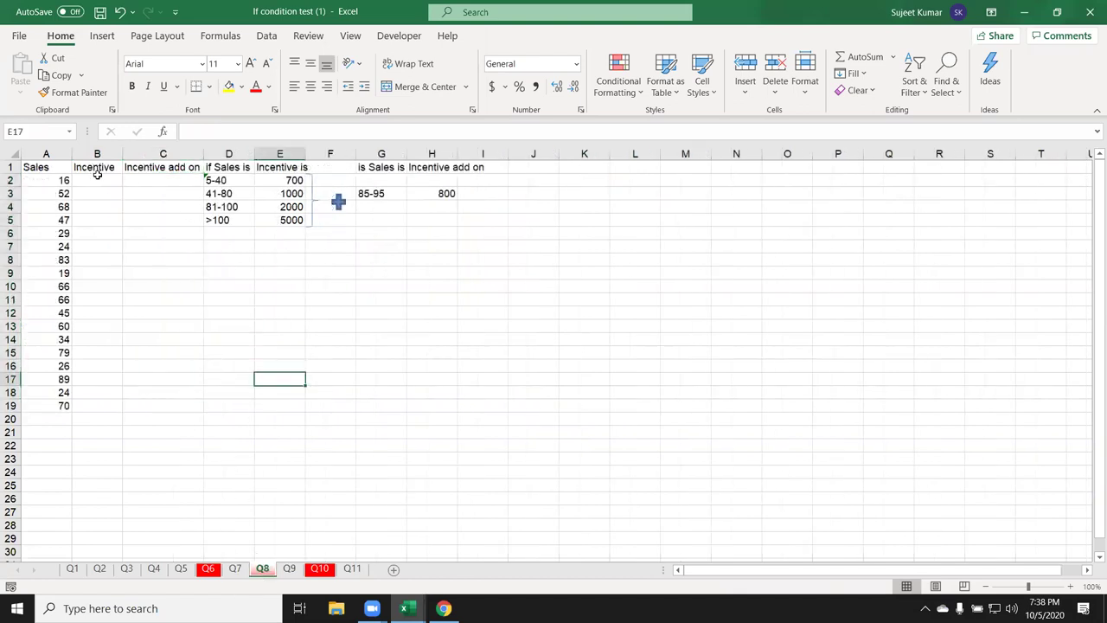
left_click_drag(95, 180, 99, 419)
left_click_drag(209, 178, 221, 229)
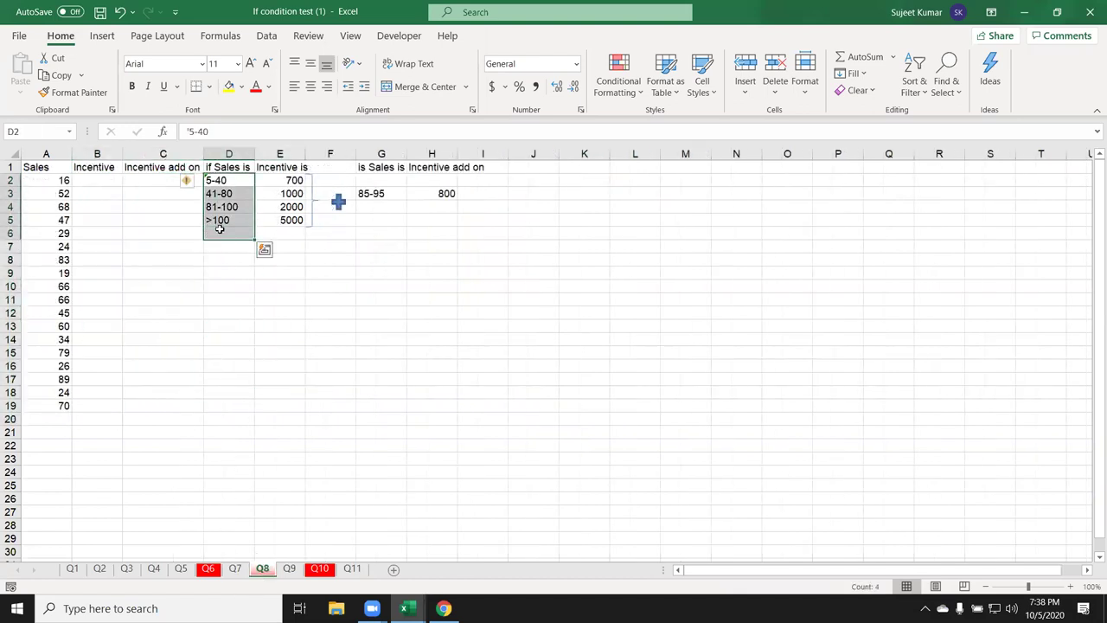
- Inspect the Q9 Status and document entries, then select Q10's first Incentive cell C2
left_click(289, 569)
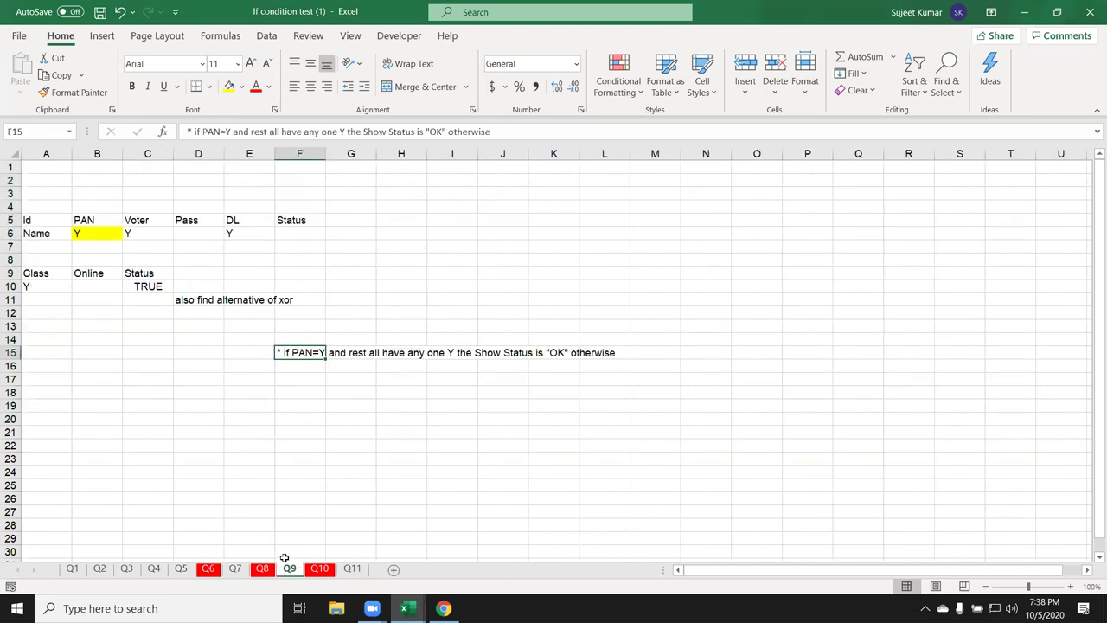
left_click(171, 404)
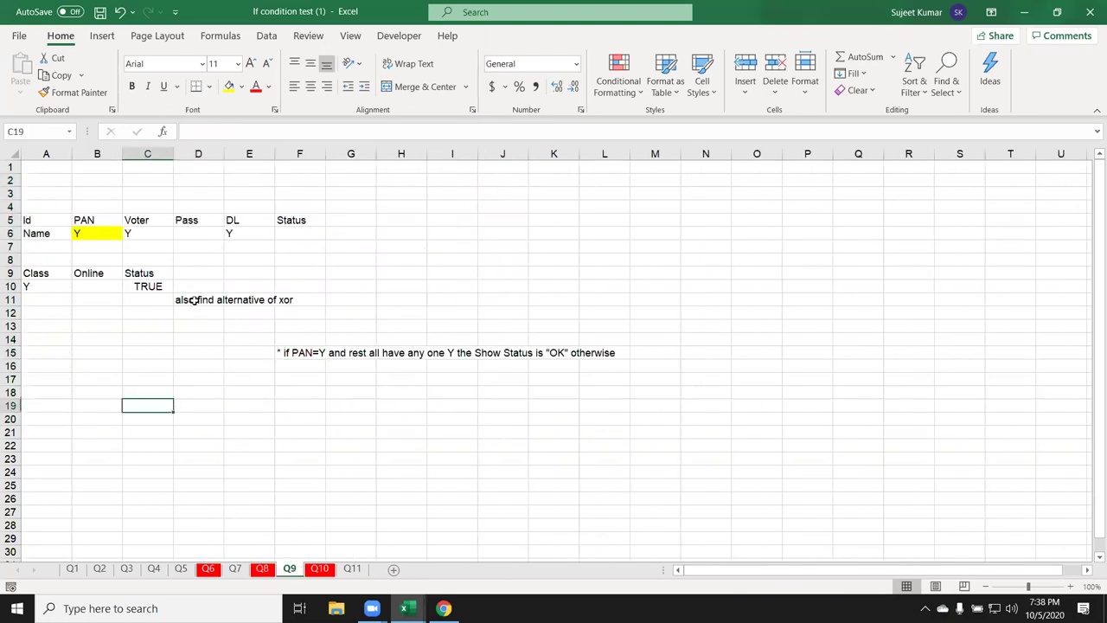
left_click(307, 229)
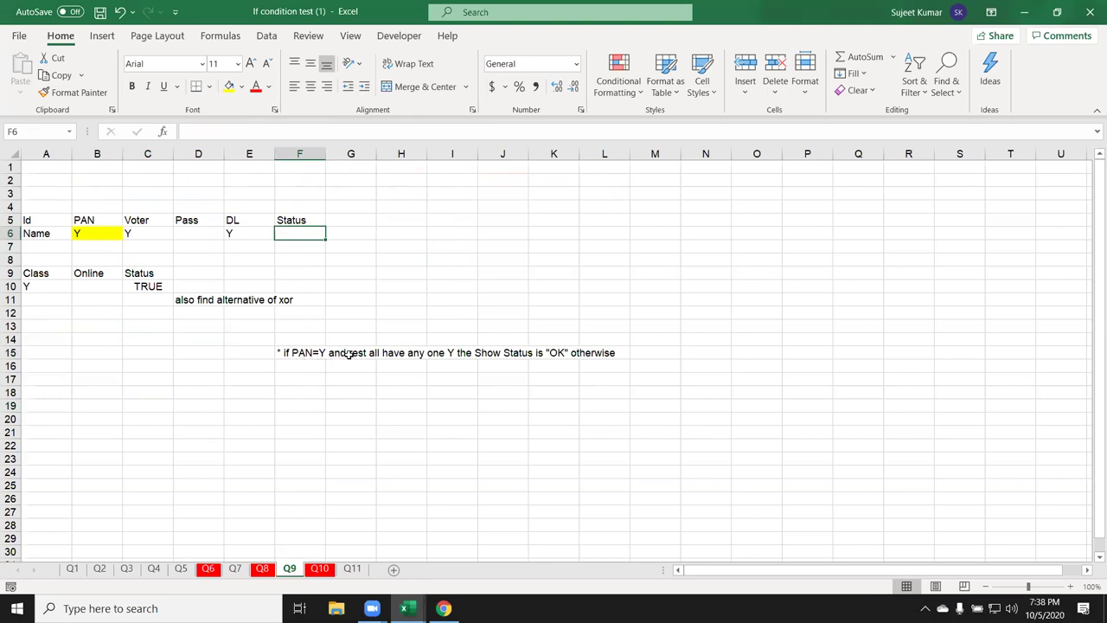
left_click_drag(134, 235, 234, 241)
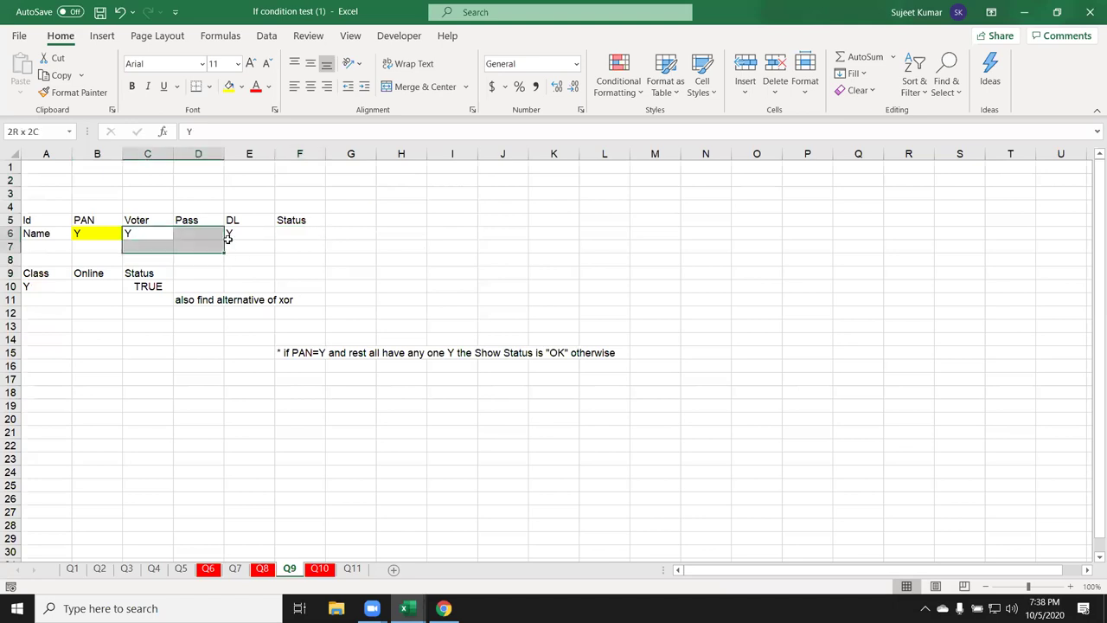
left_click(98, 234)
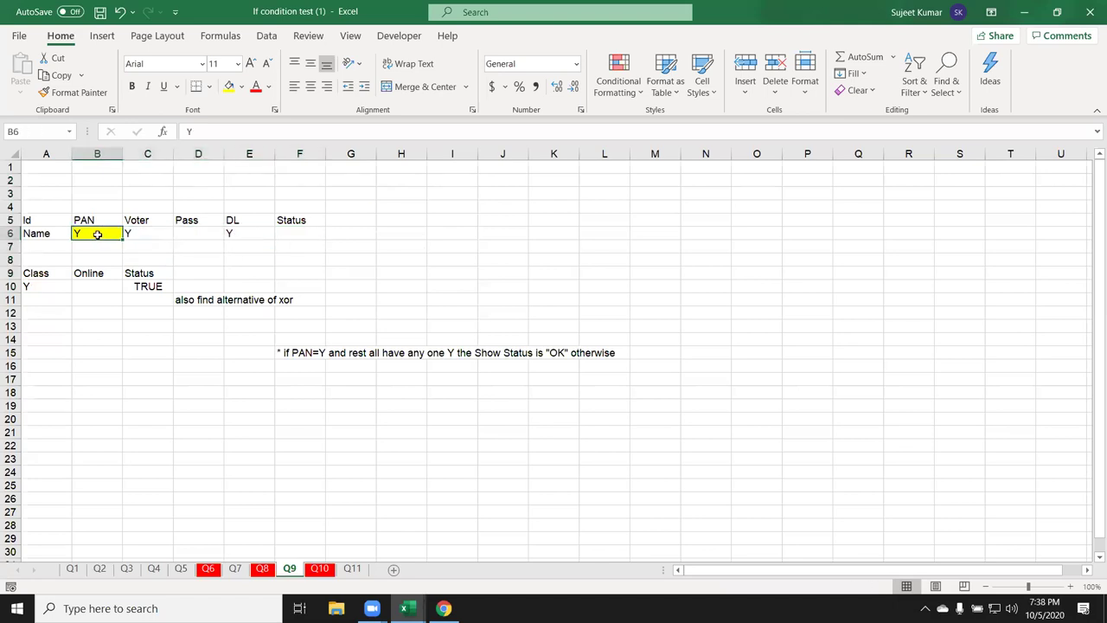
left_click(310, 573)
left_click(136, 183)
- Delete the numbers in column F of Q10, then glance at Q11 and return to Q10
left_click_drag(137, 183, 137, 343)
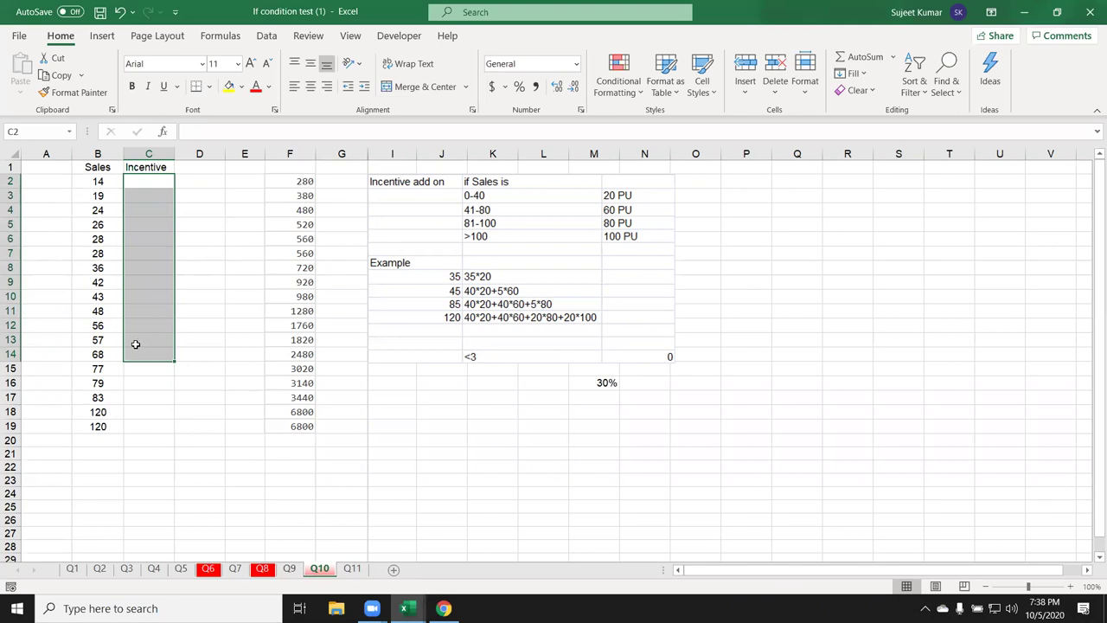
left_click_drag(291, 167, 278, 425)
key("Delete")
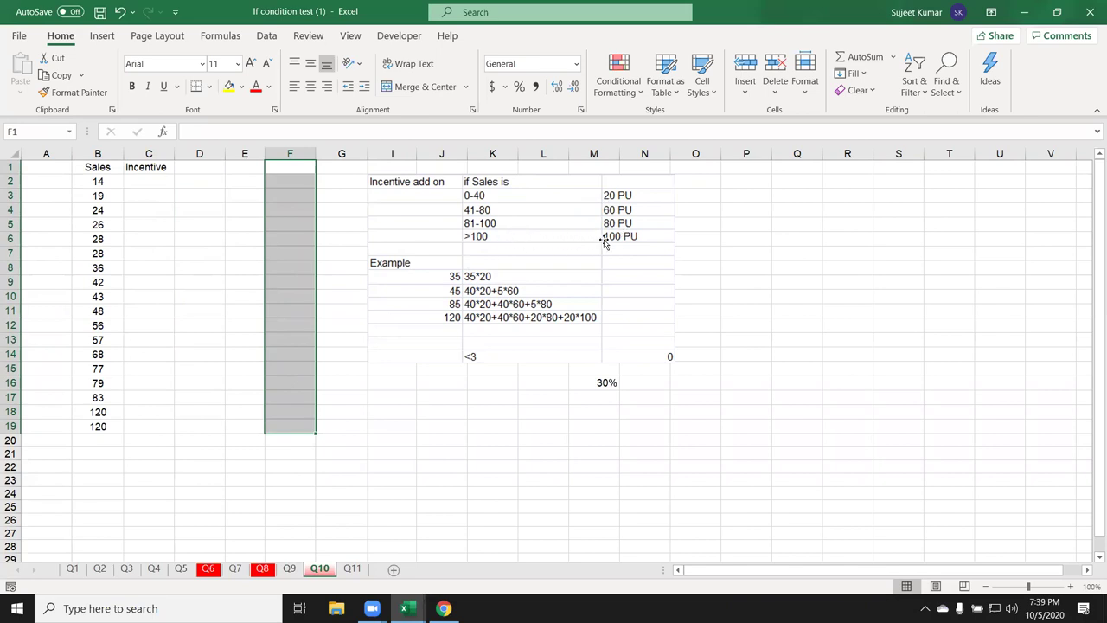
left_click(472, 465)
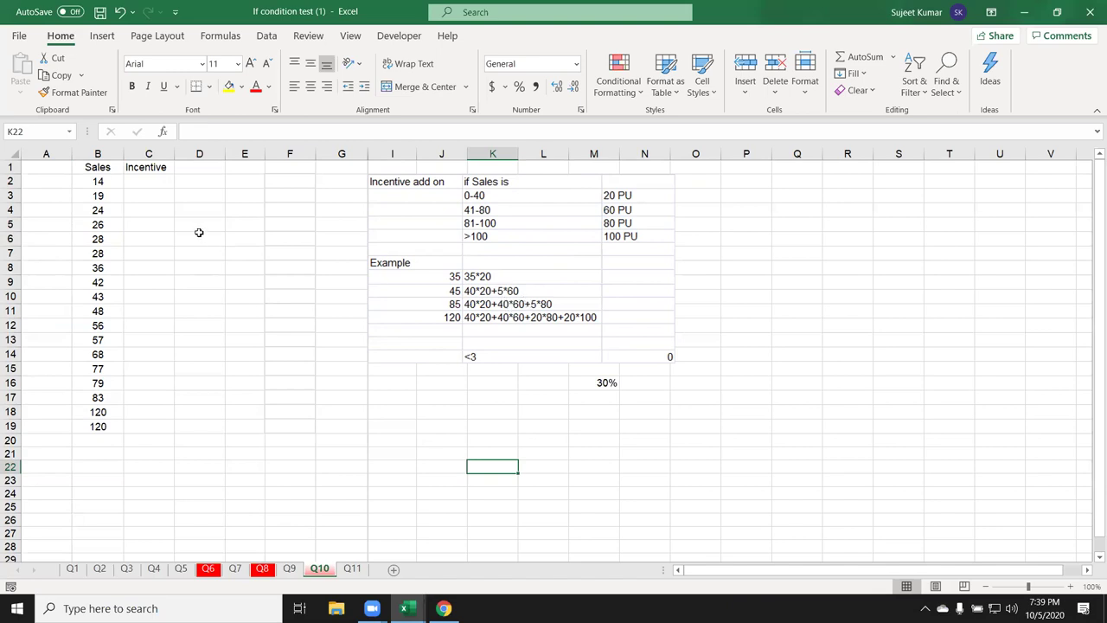
left_click(350, 569)
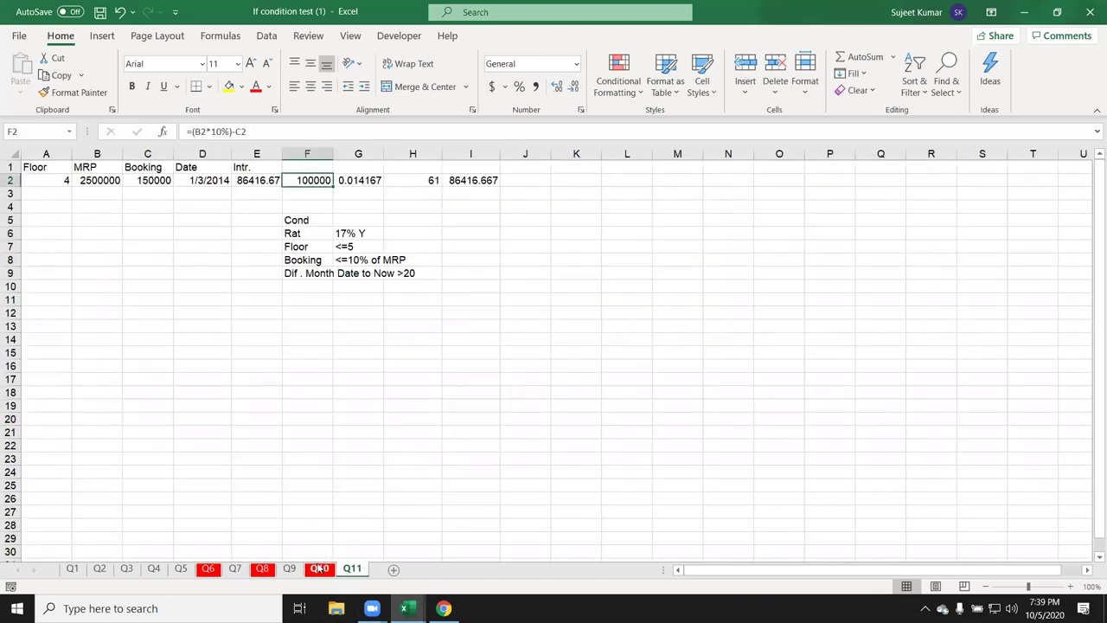
left_click(317, 571)
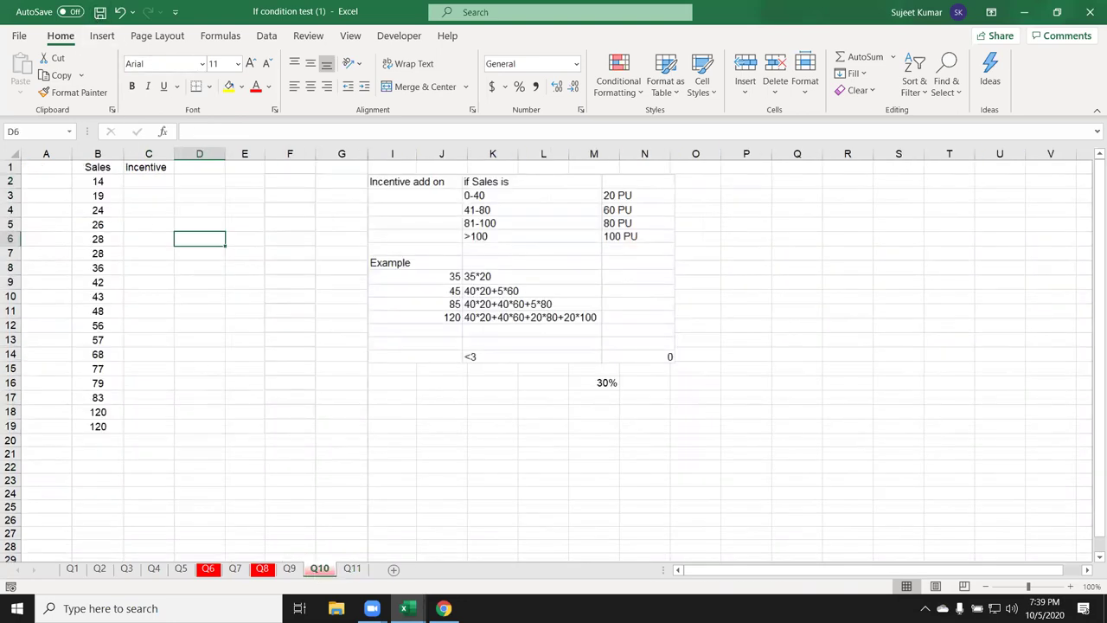
- Start a new Gmail message and enter the first recipient's e-mail address in the To field
left_click(443, 608)
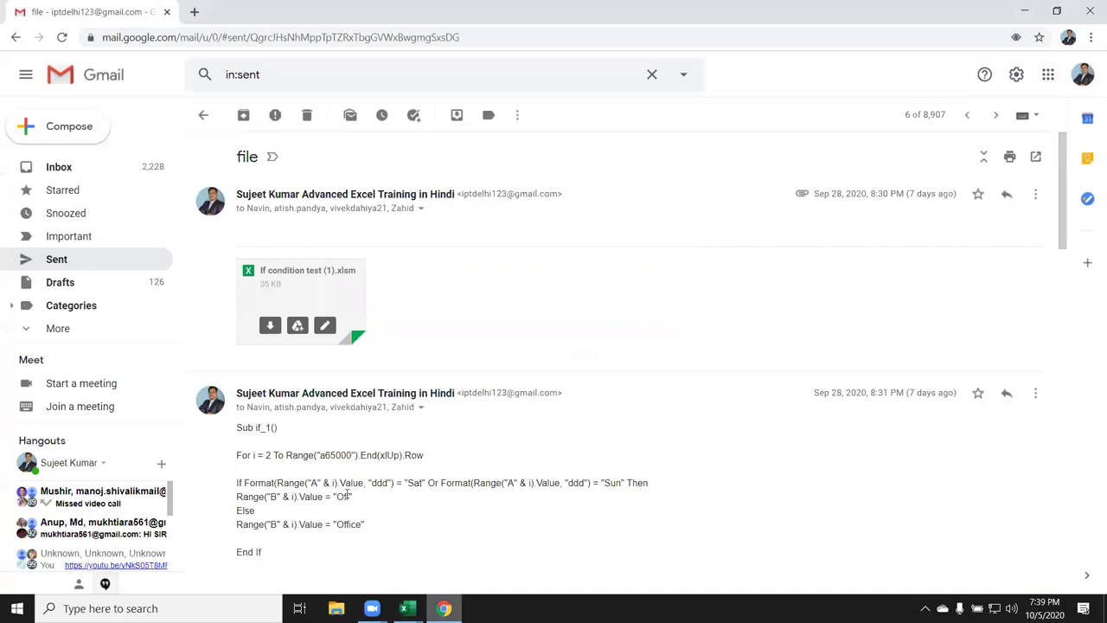
left_click(98, 137)
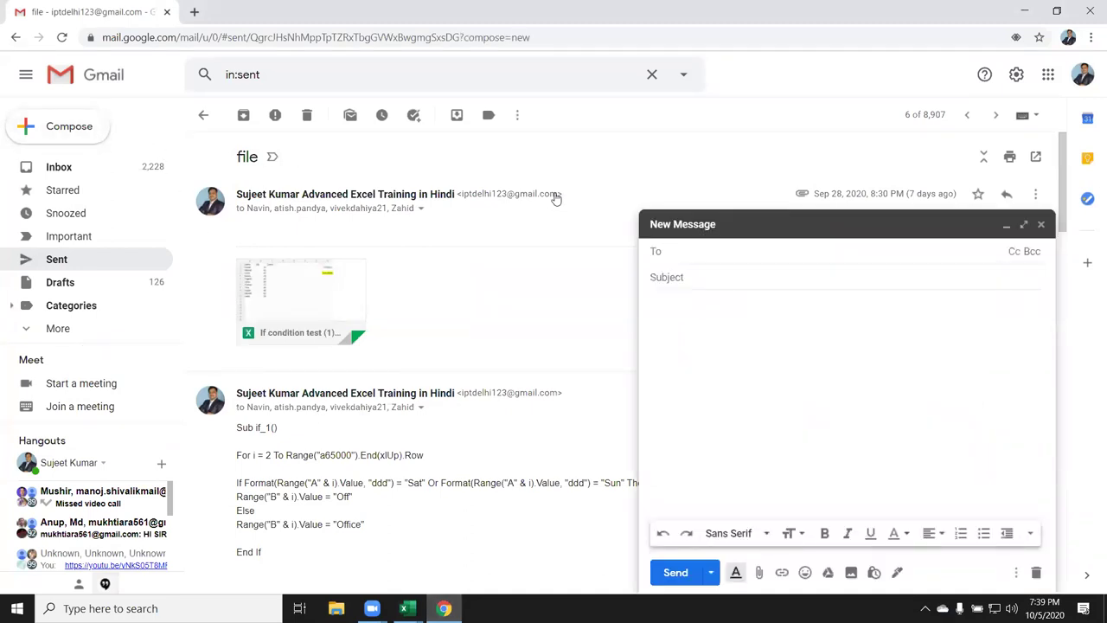
type("cap")
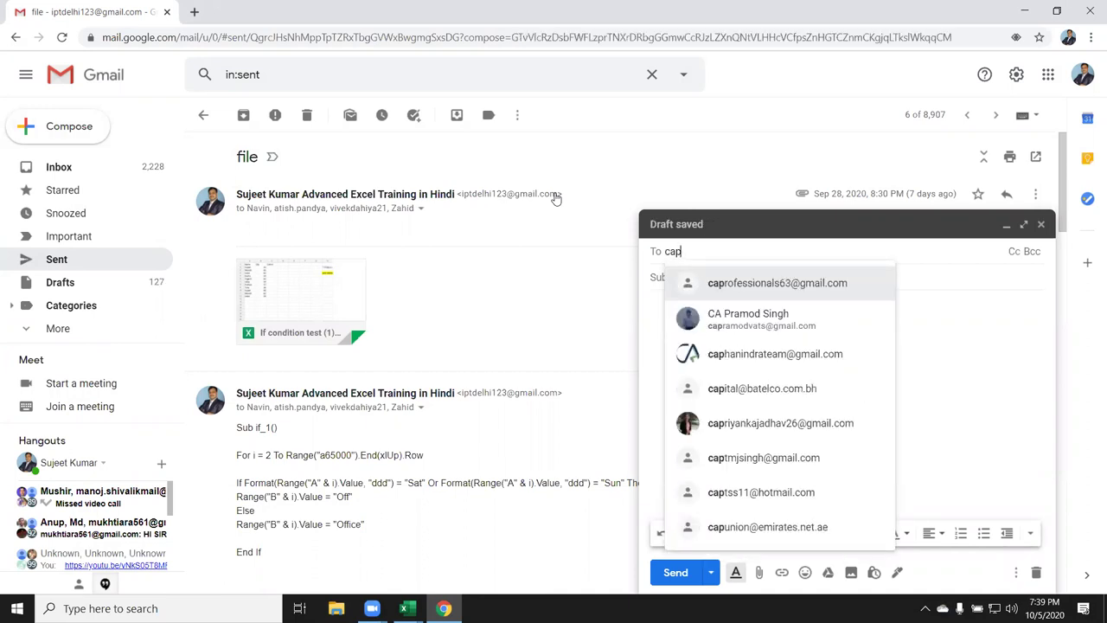
key("BackSpace")
key("BackSpace")
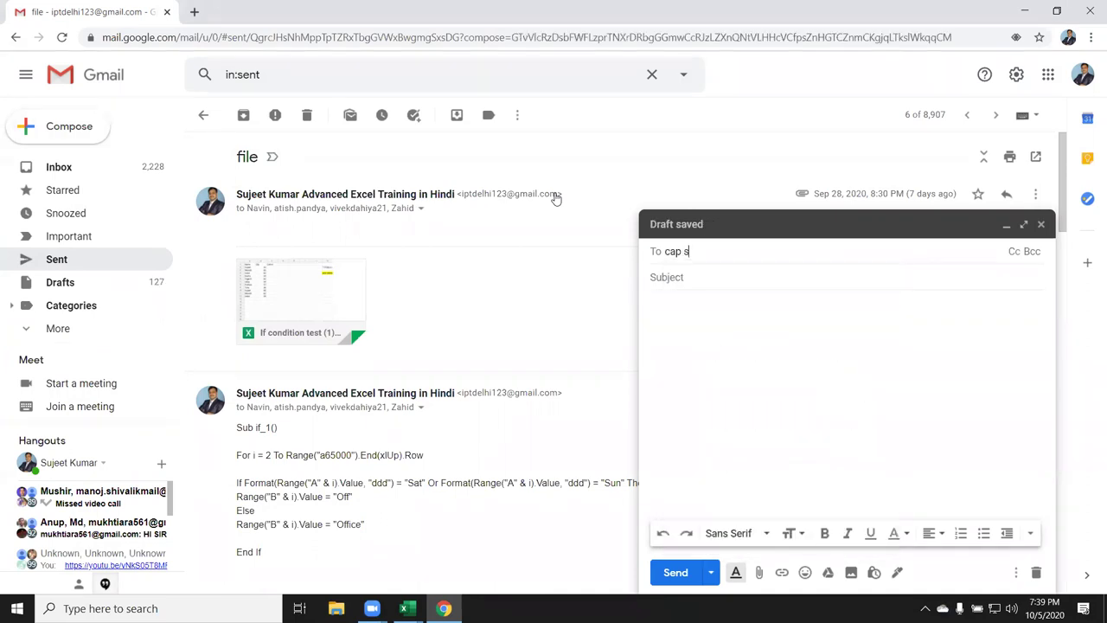
key("BackSpace")
type("sanj")
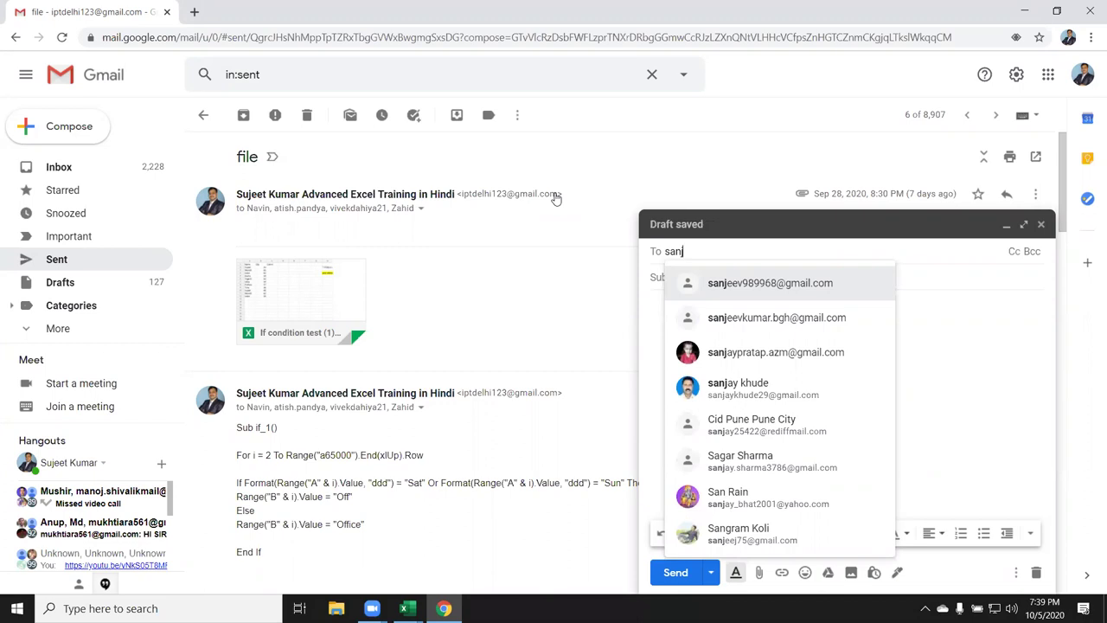
type("y")
key("BackSpace")
key("BackSpace")
key("BackSpace")
key("BackSpace")
key("BackSpace")
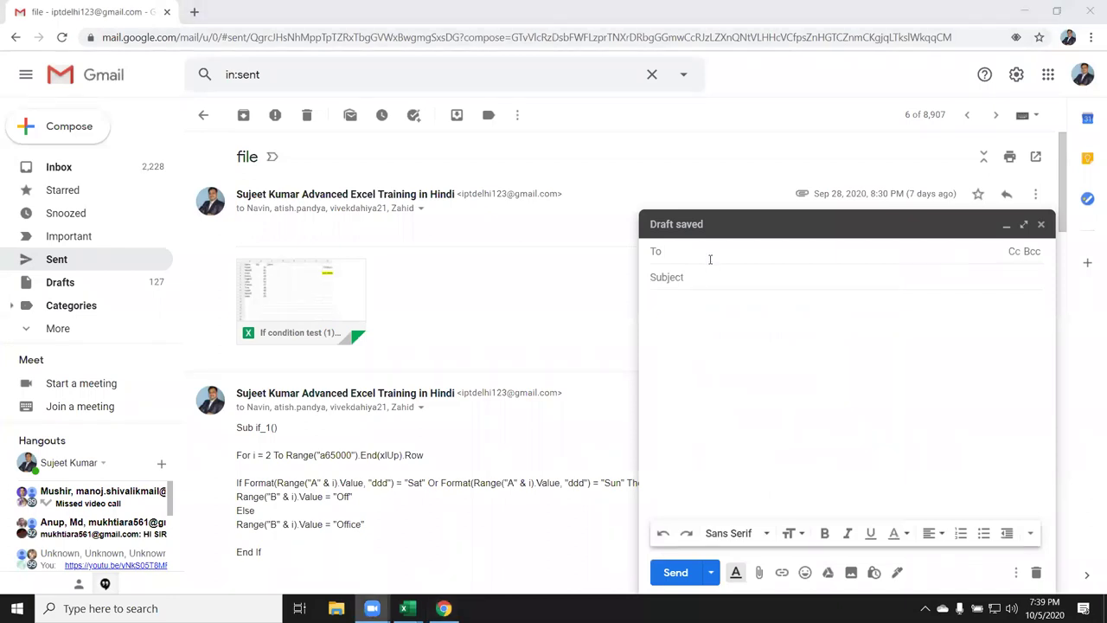
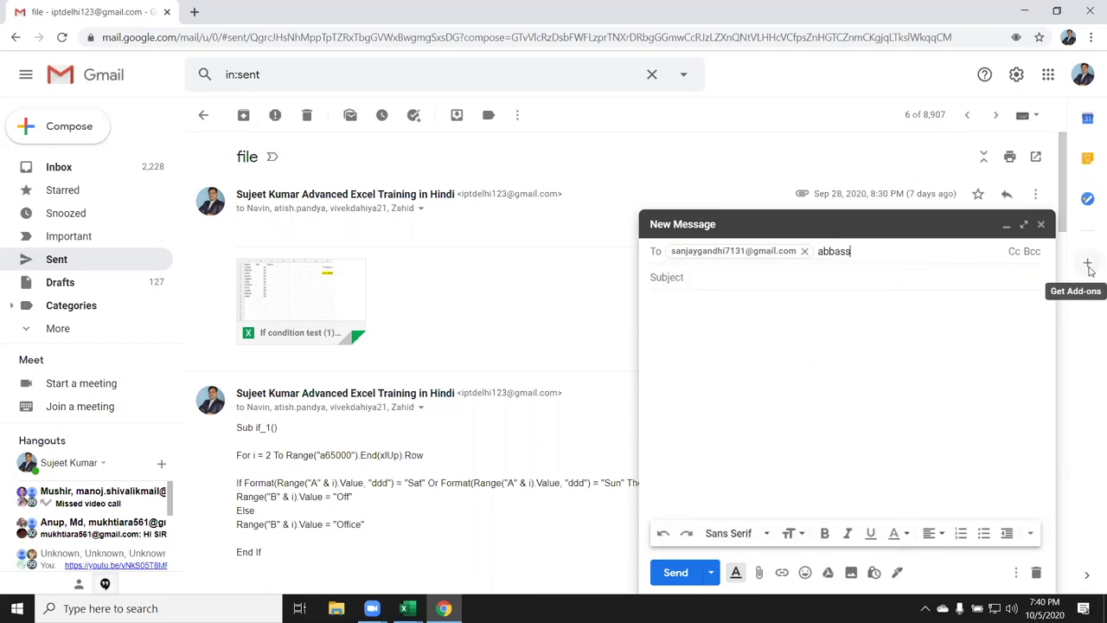
- Complete the second recipient's e-mail address in the To field
key("BackSpace")
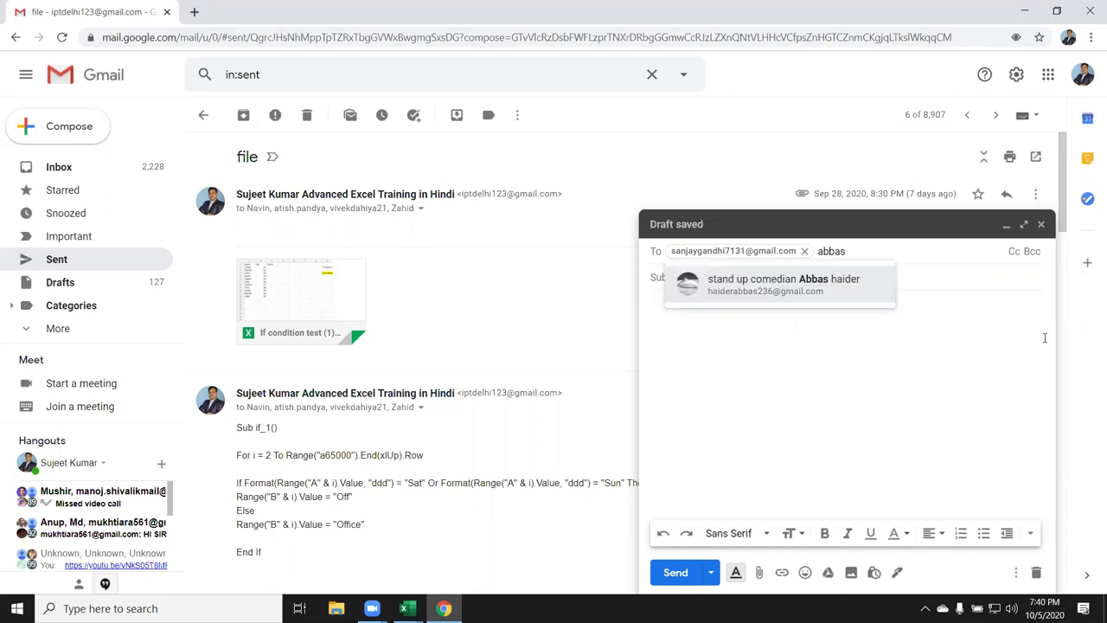
key("Escape")
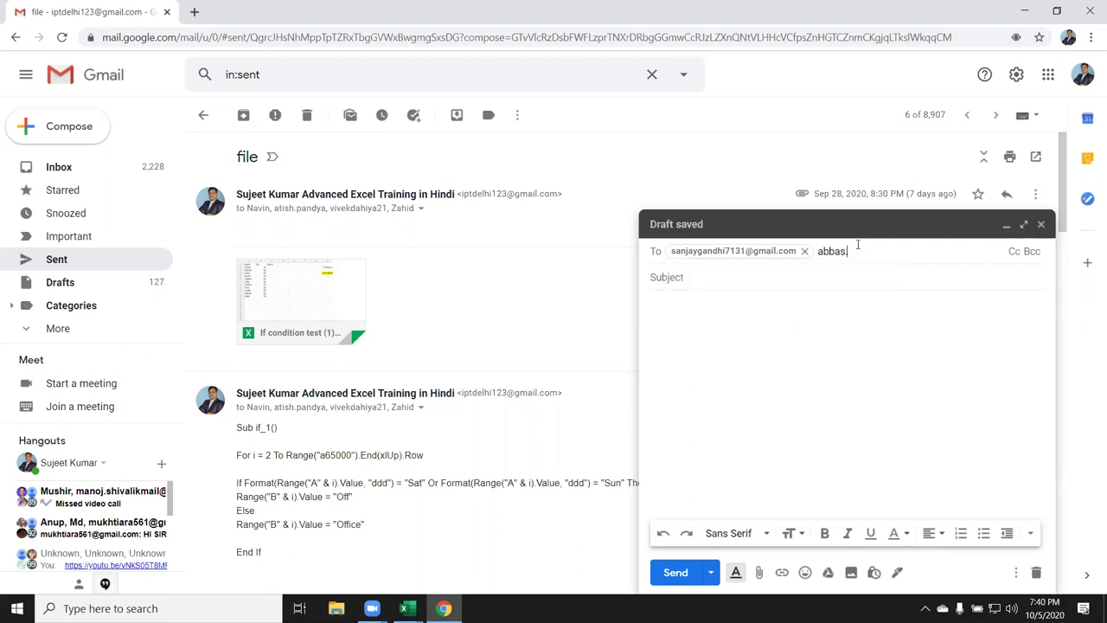
key("Return")
- Add the third recipient's e-mail address to the To field
mouse_move(857, 248)
type("pra")
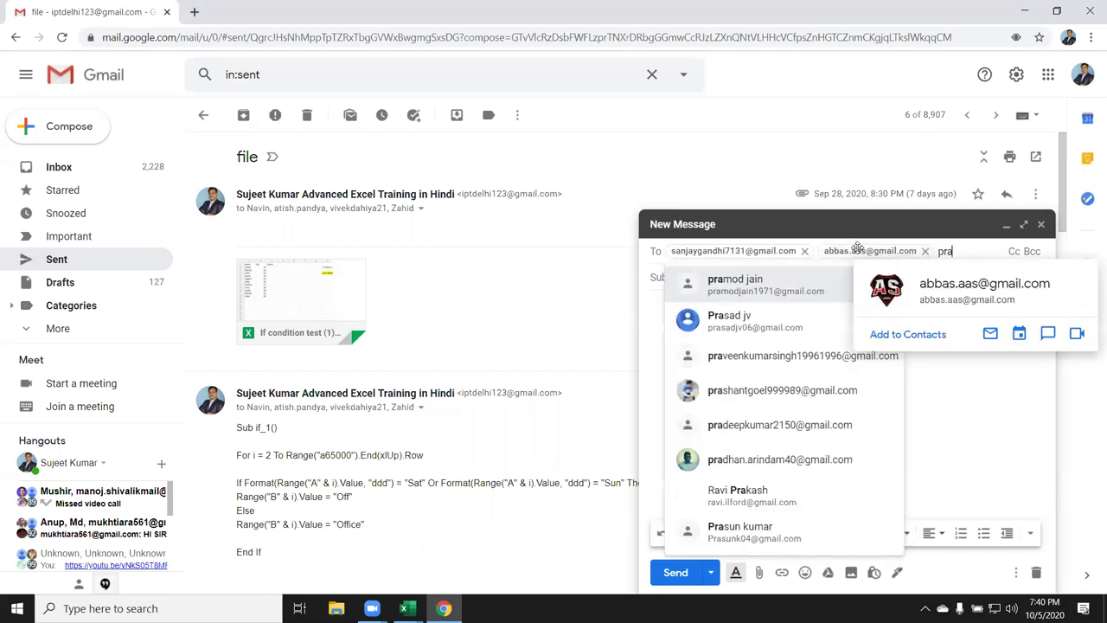
type("v")
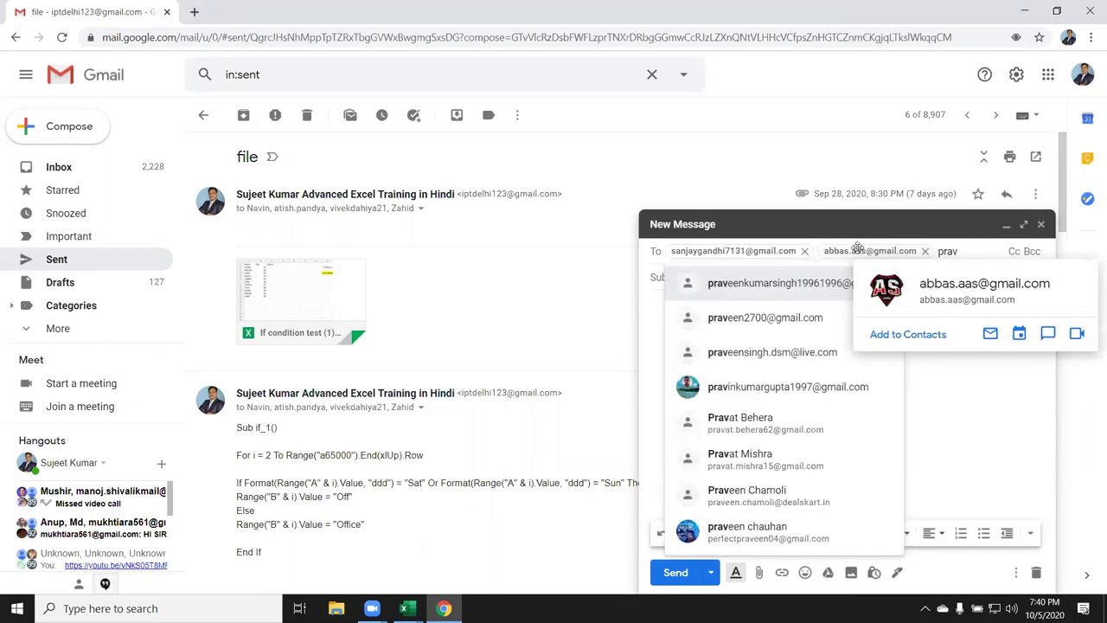
key("BackSpace")
key("BackSpace")
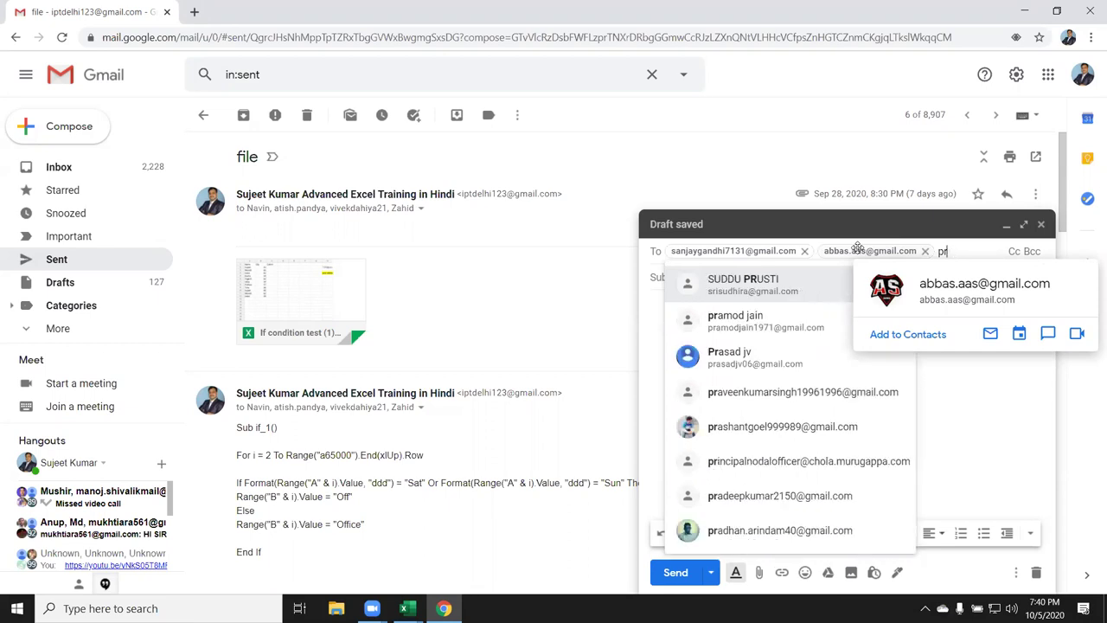
key("BackSpace")
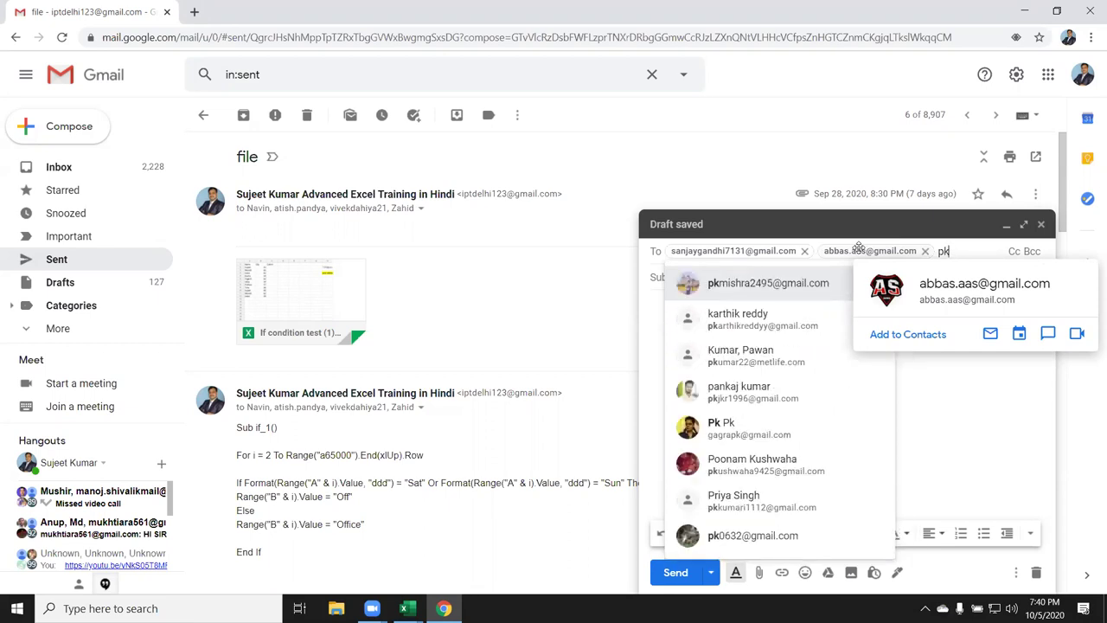
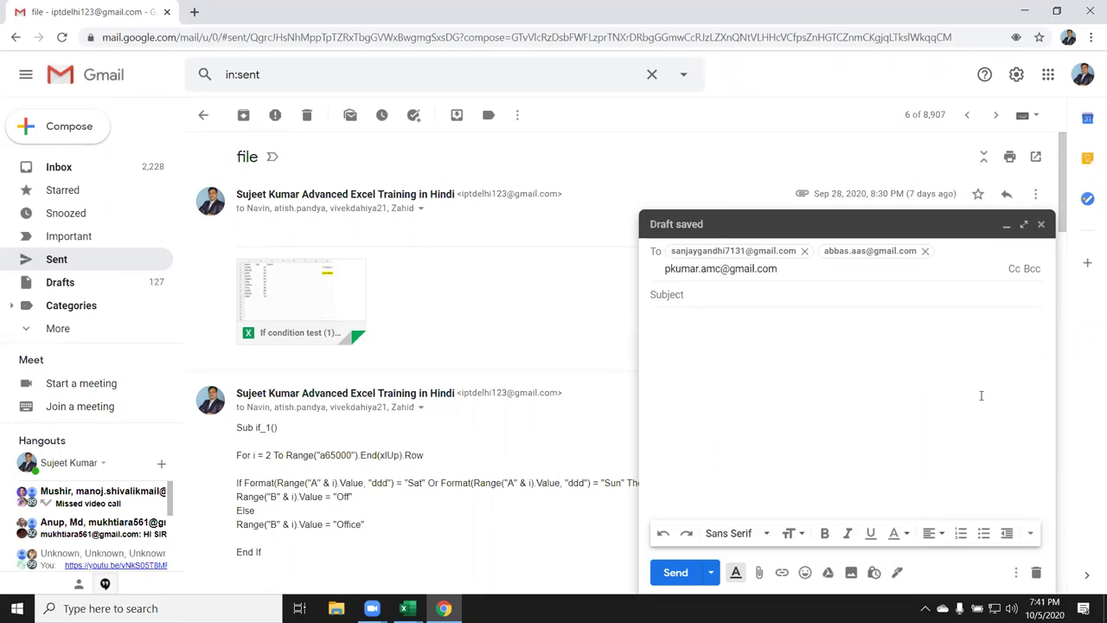
key("Return")
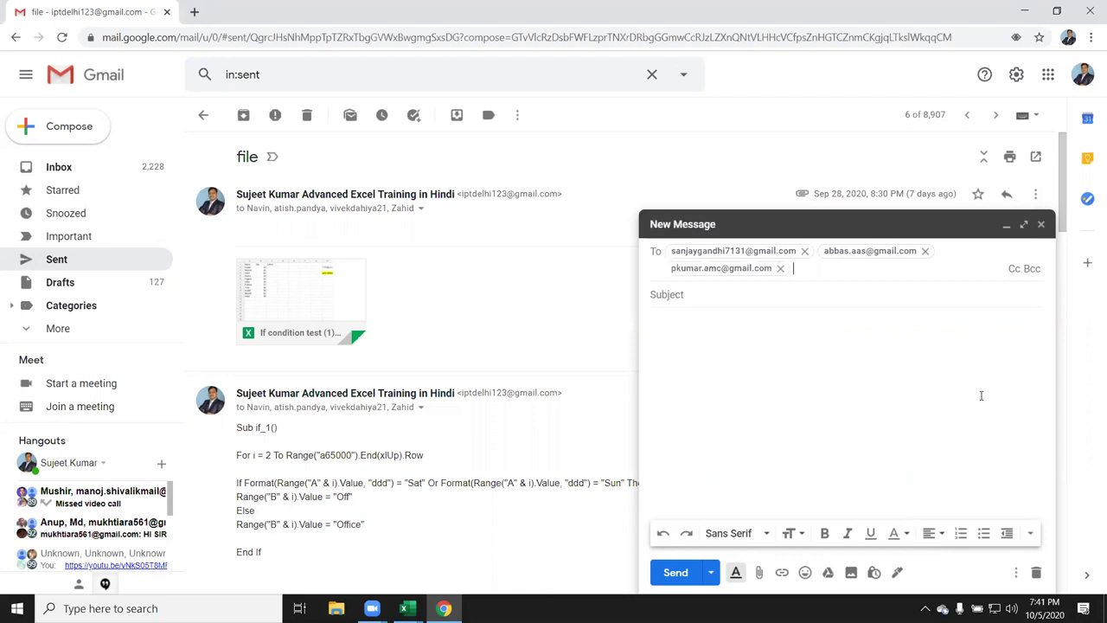
- Add a fourth recipient chosen from Gmail's contact suggestions
type("kam")
key("Return")
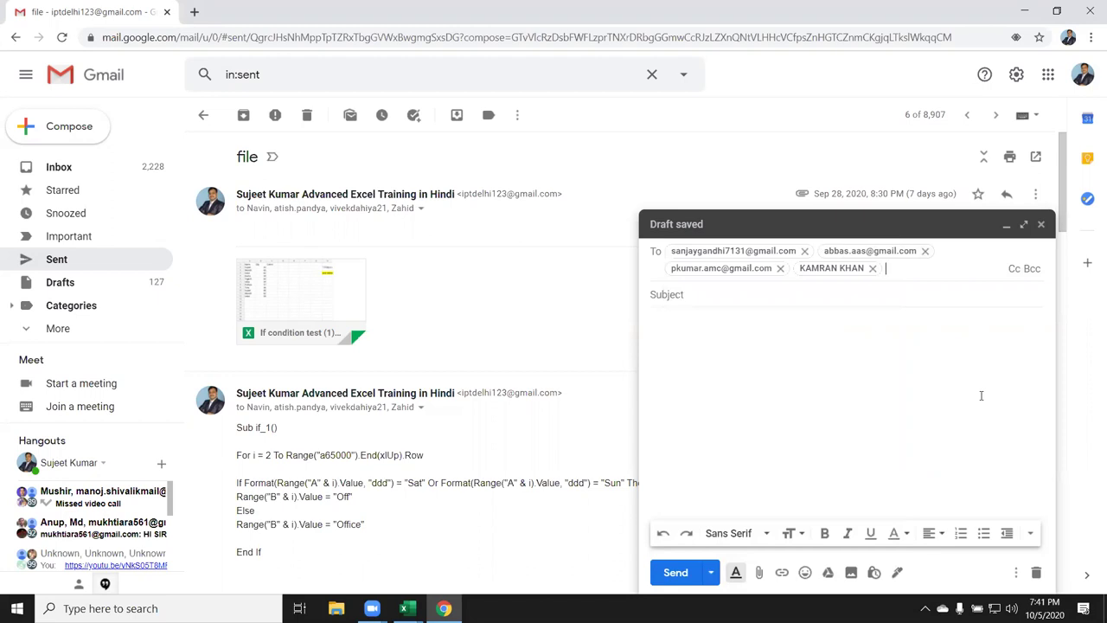
type("kudee")
key("BackSpace")
key("BackSpace")
key("BackSpace")
left_click(698, 298)
- Enter subject 'If Test File', attach If condition test (1) from Downloads, and send
type("If Test File")
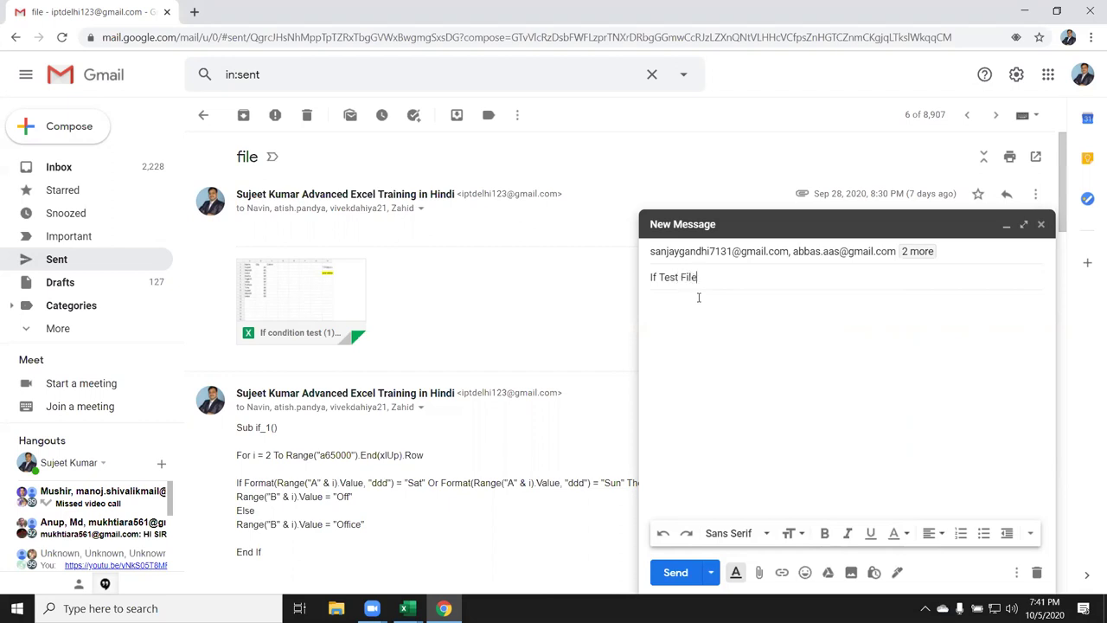
left_click(752, 422)
left_click(759, 571)
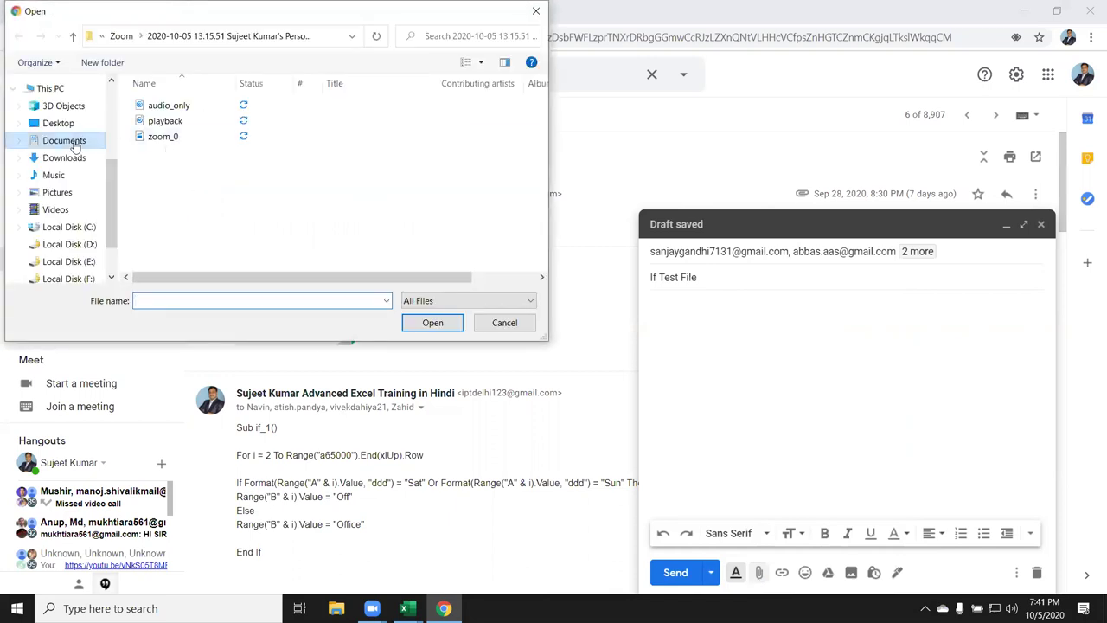
left_click(61, 158)
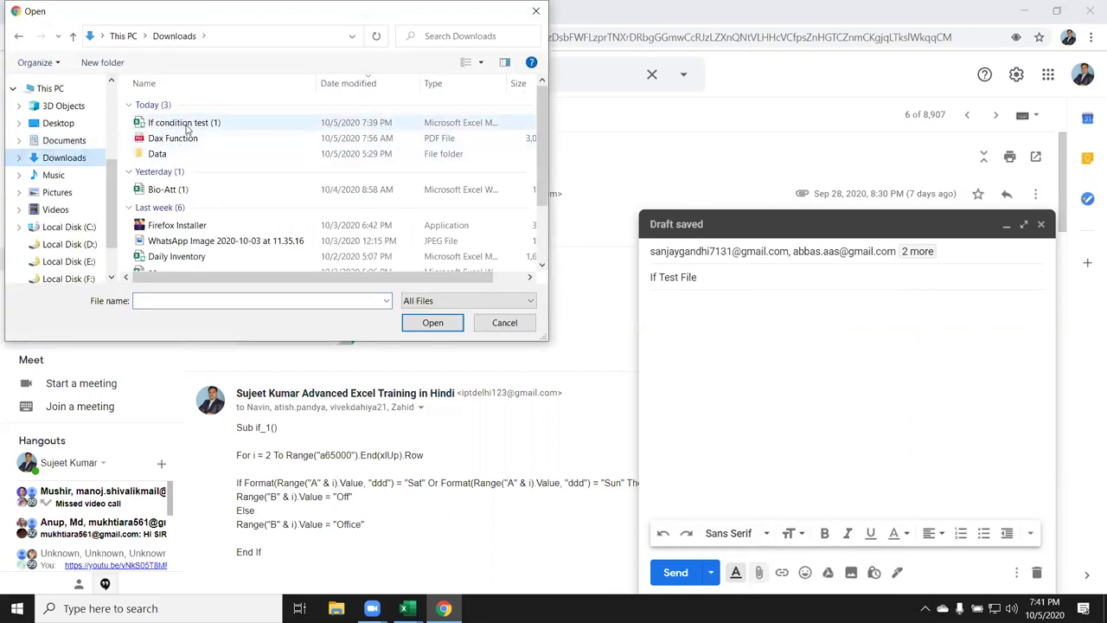
double_click(158, 127)
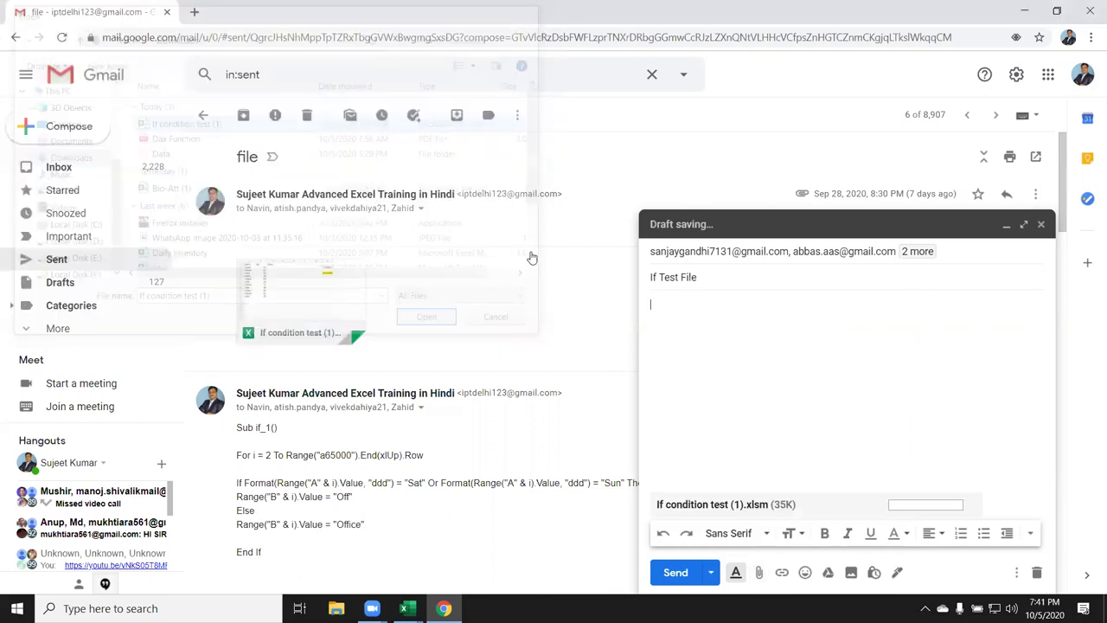
left_click(676, 574)
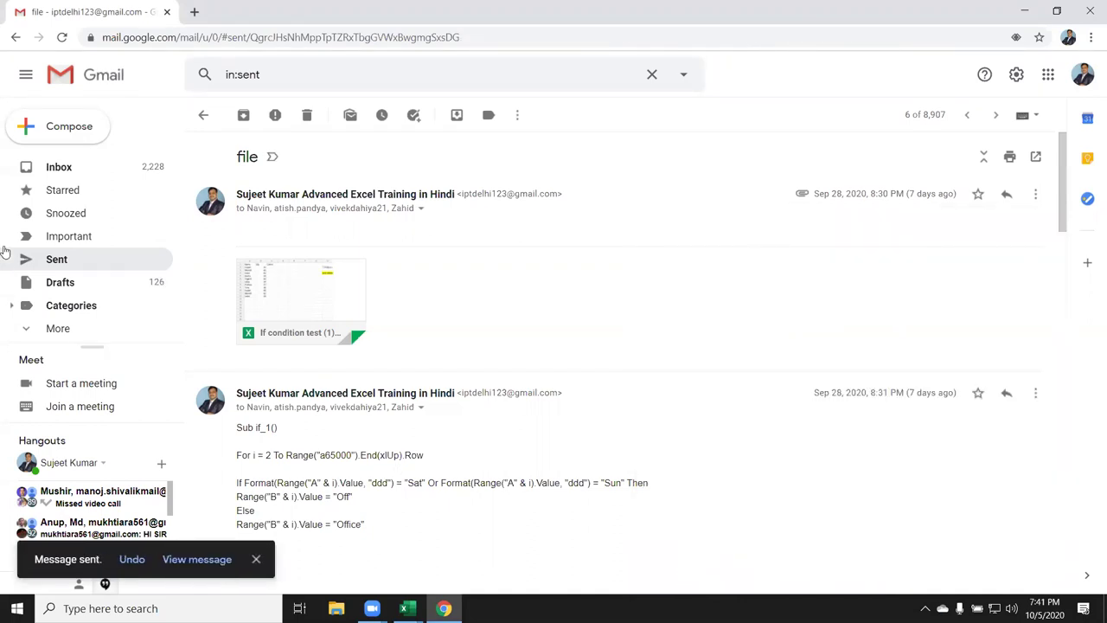
- Return to Gmail's Primary inbox from the If Test File conversation, then minimise Chrome to the desktop
left_click(57, 171)
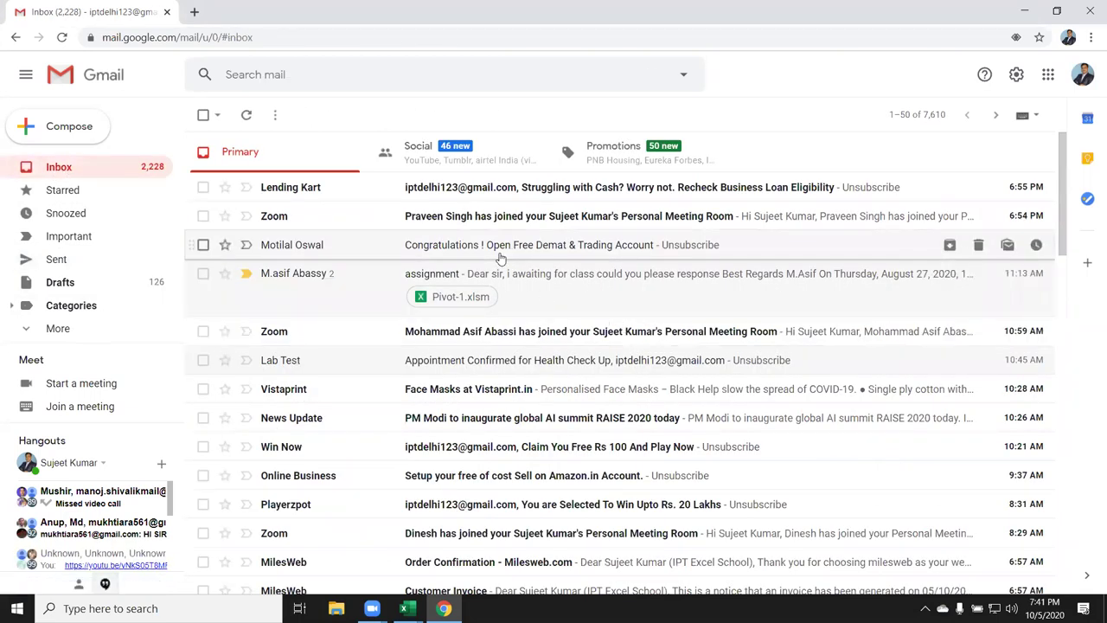
key("super+d")
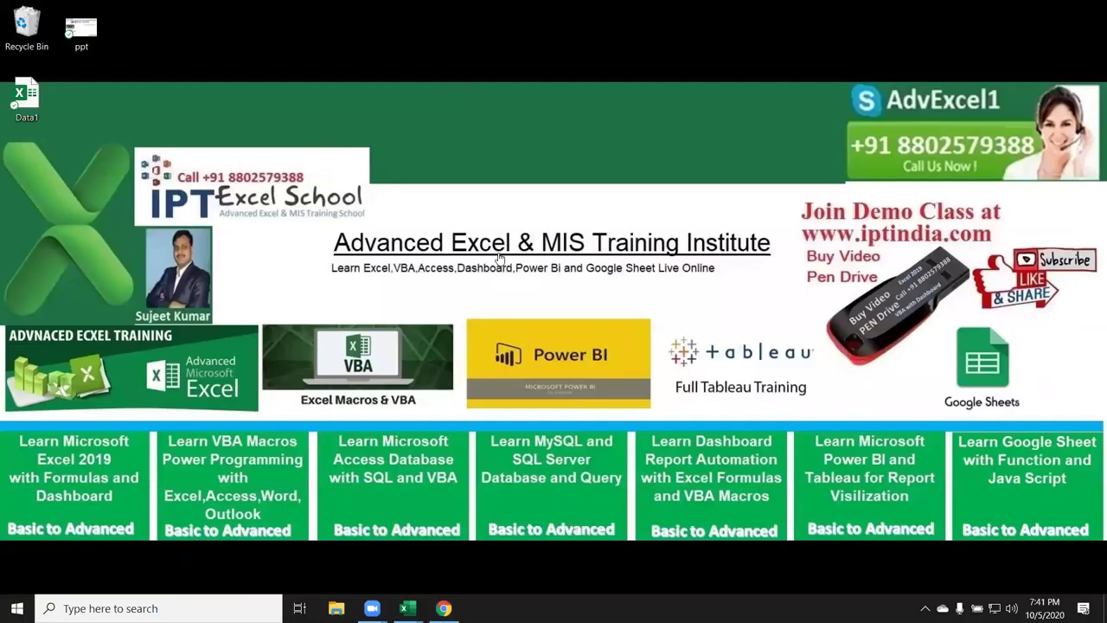